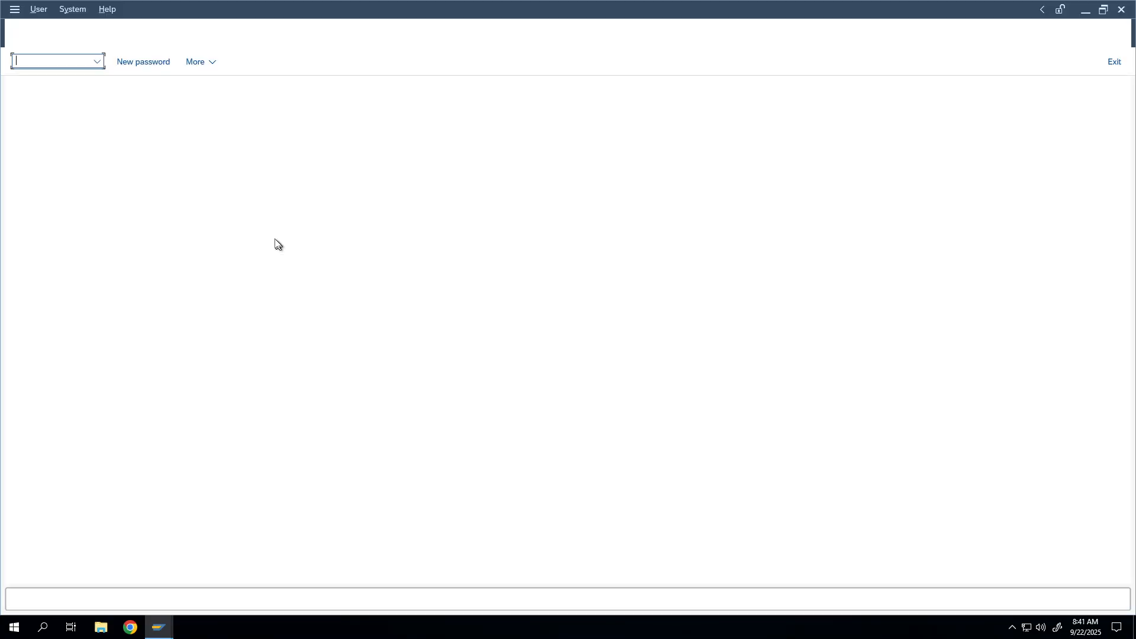
Log on to client 800 with the saved user and password, retrying after the failed attempt
double_click(145, 152)
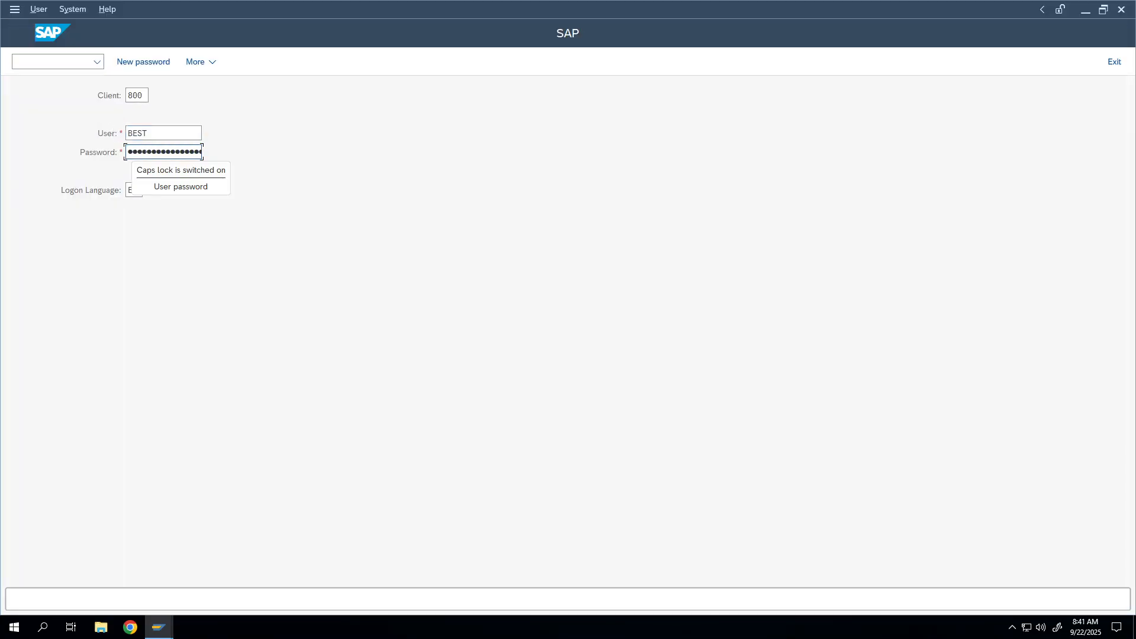
type("•••••")
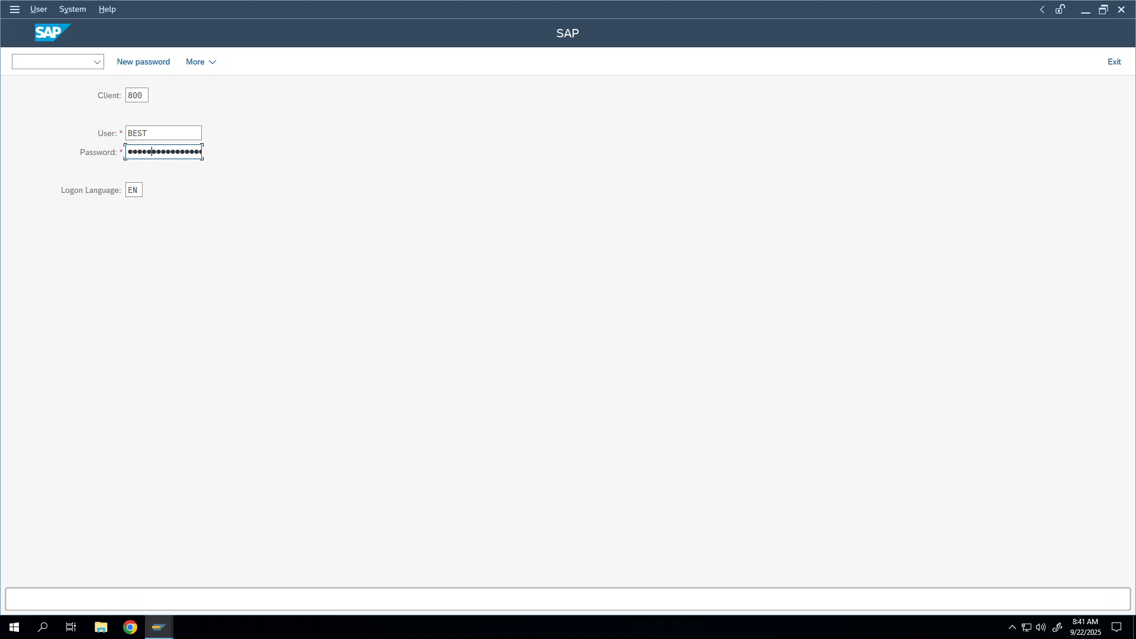
key("Return")
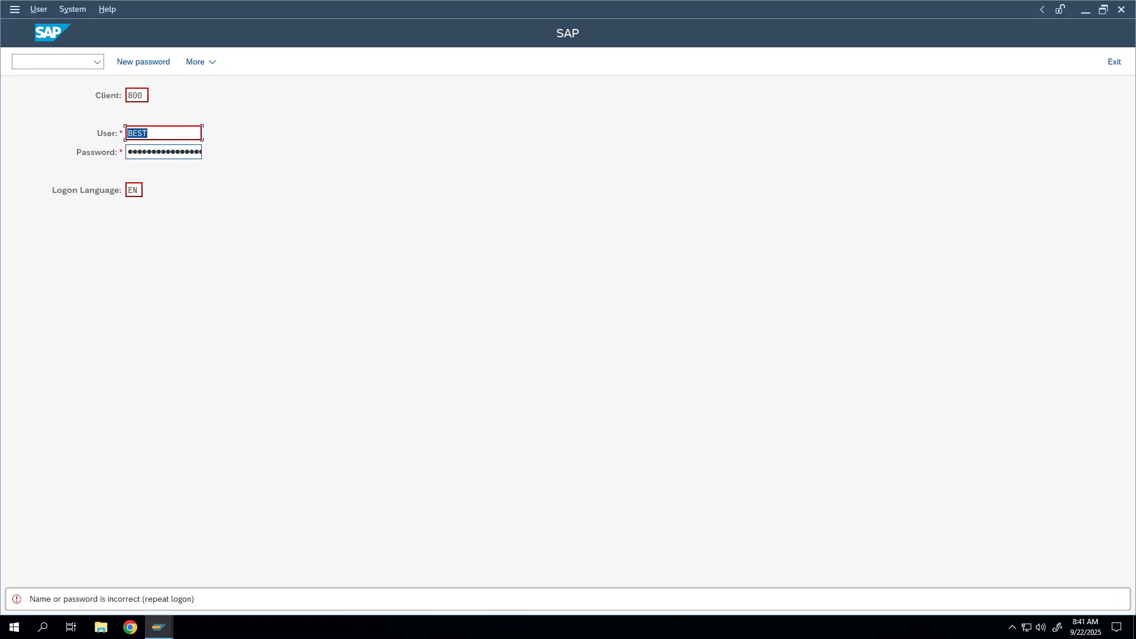
key("Tab")
type("•")
key("Return")
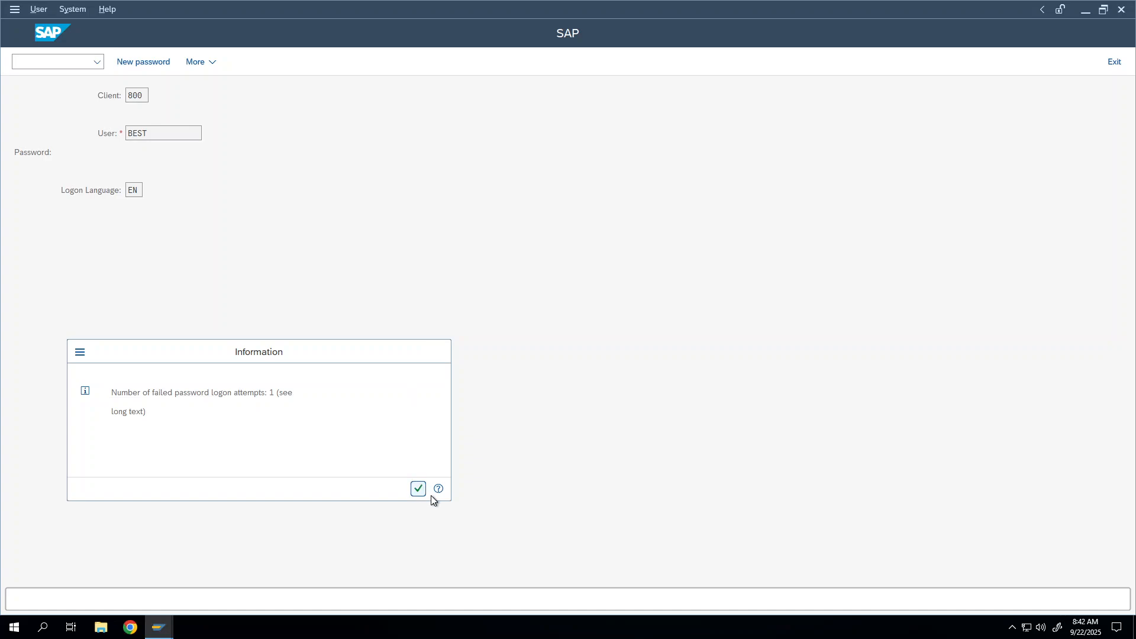
left_click(418, 489)
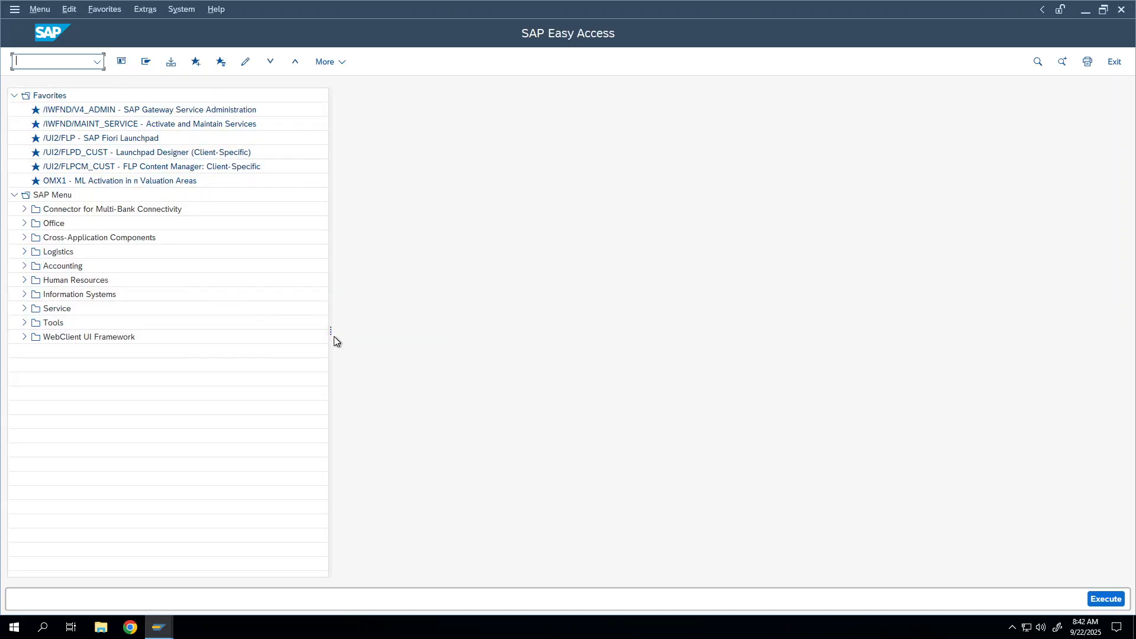
Run transaction SE11 and select Database table as the object type
left_click_drag(331, 332, 278, 329)
left_click(46, 61)
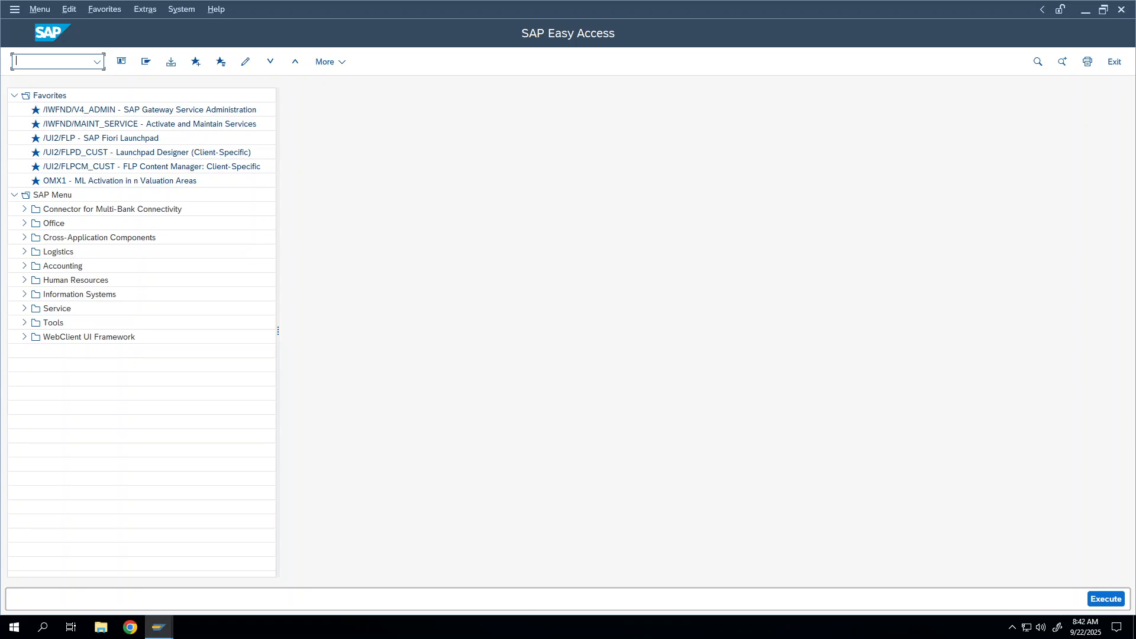
type("SE11")
key("Return")
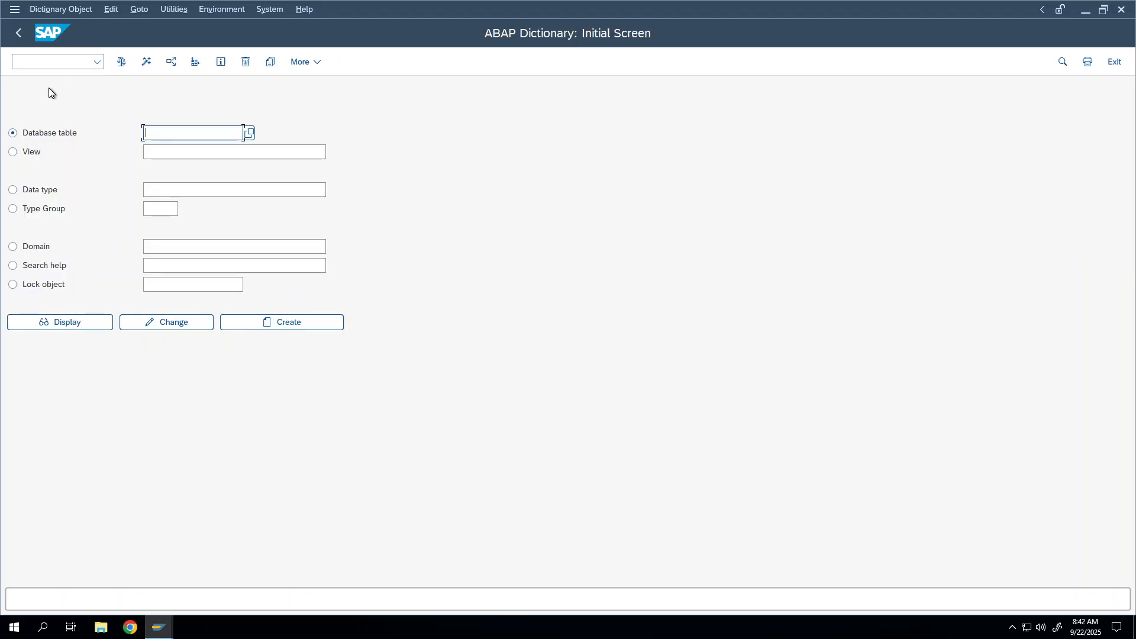
left_click(58, 131)
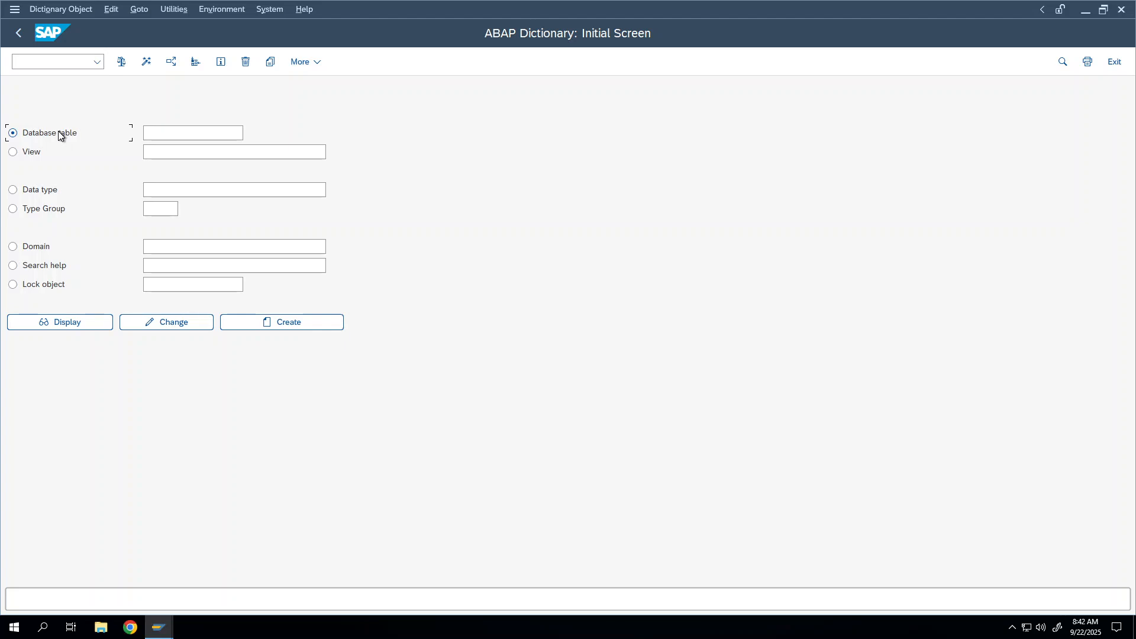
Launch Paint via Run, check SAP's table-name history, then bring Paint back to front
key("super+r")
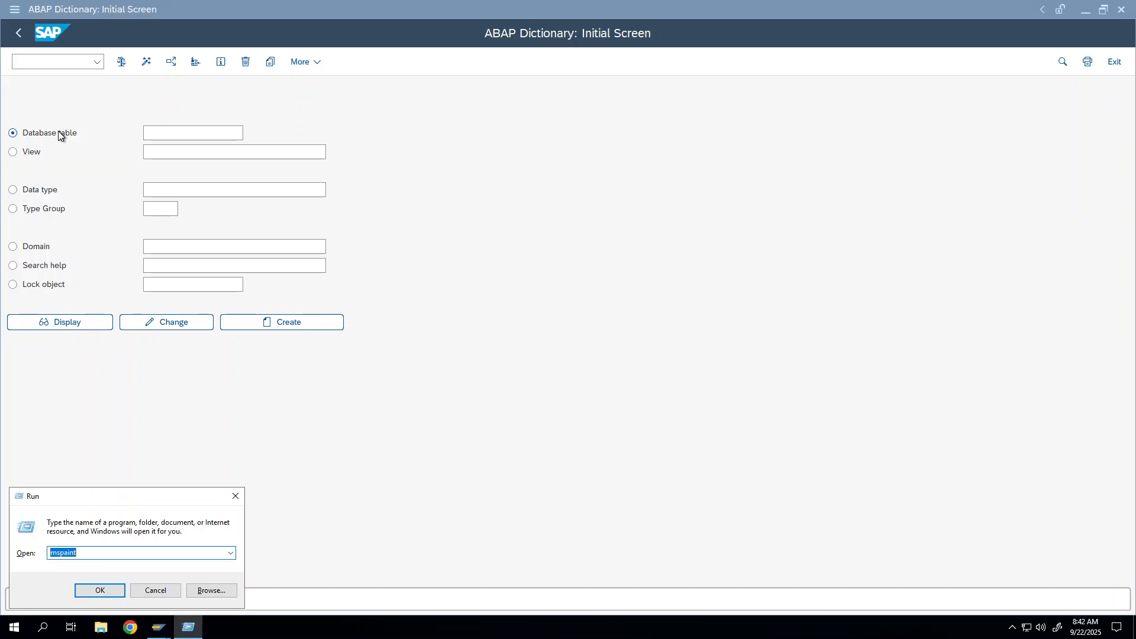
key("Return")
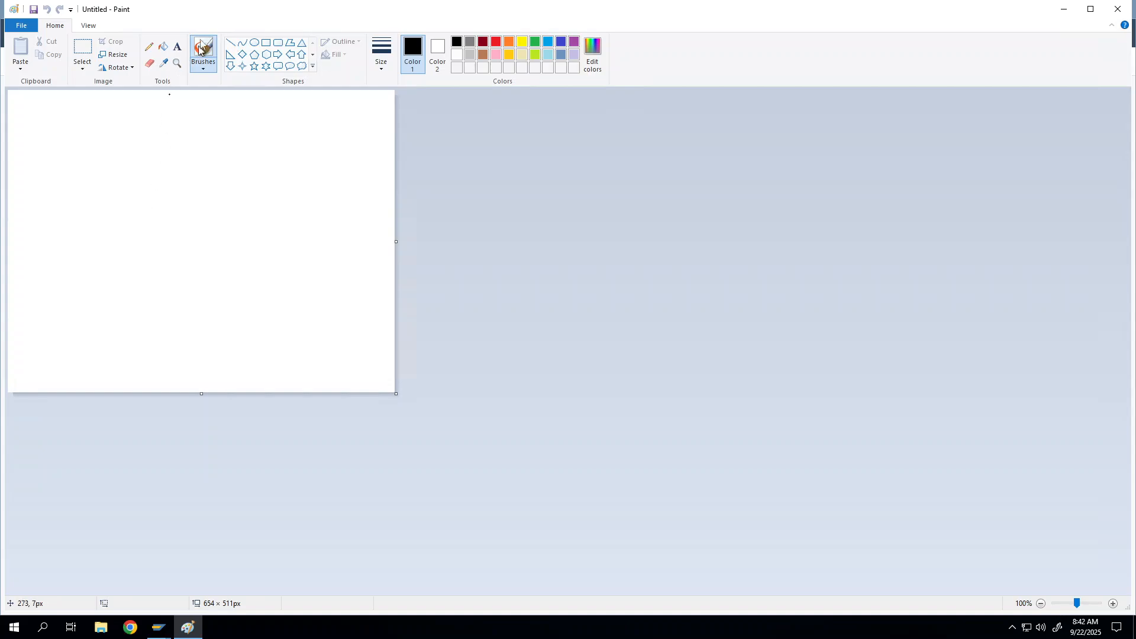
left_click(1063, 10)
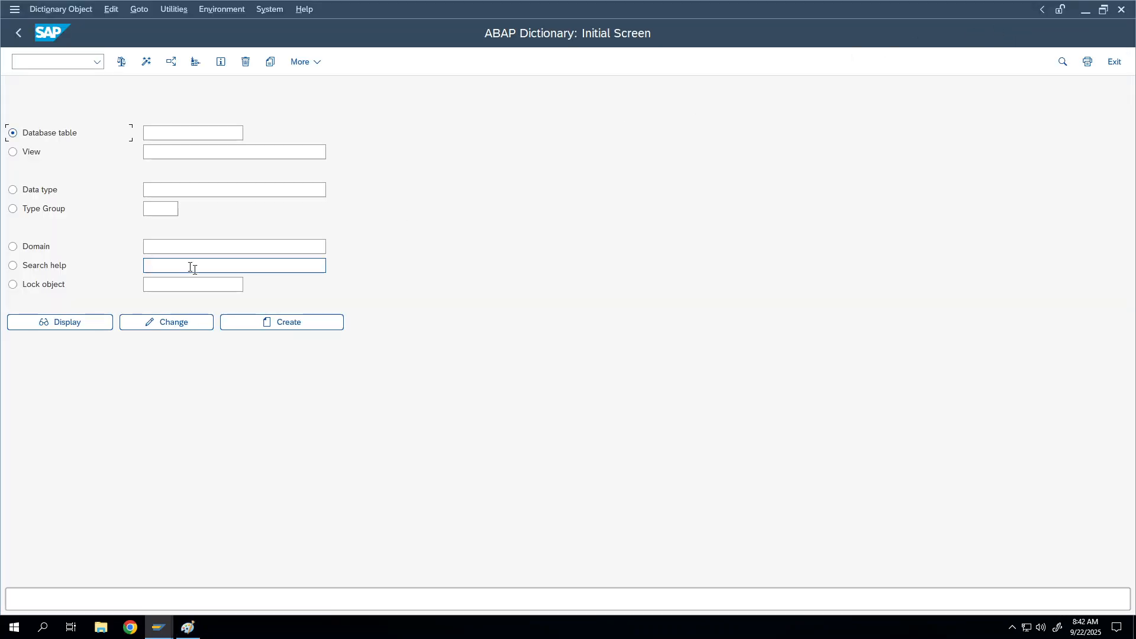
left_click(144, 133)
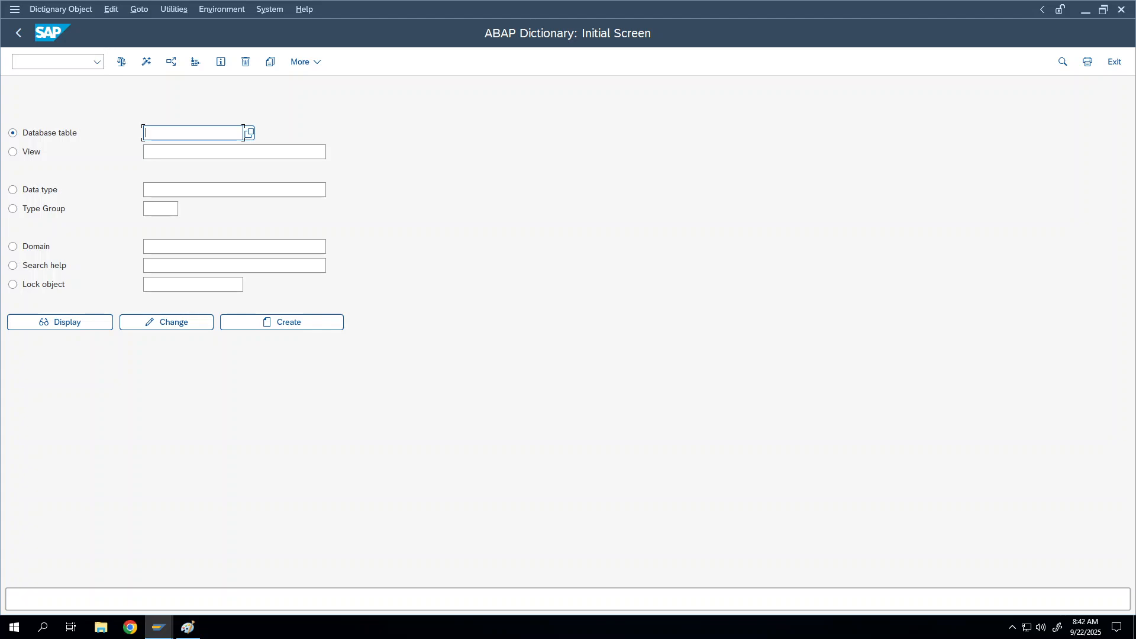
left_click(143, 133)
left_click(190, 120)
left_click(187, 627)
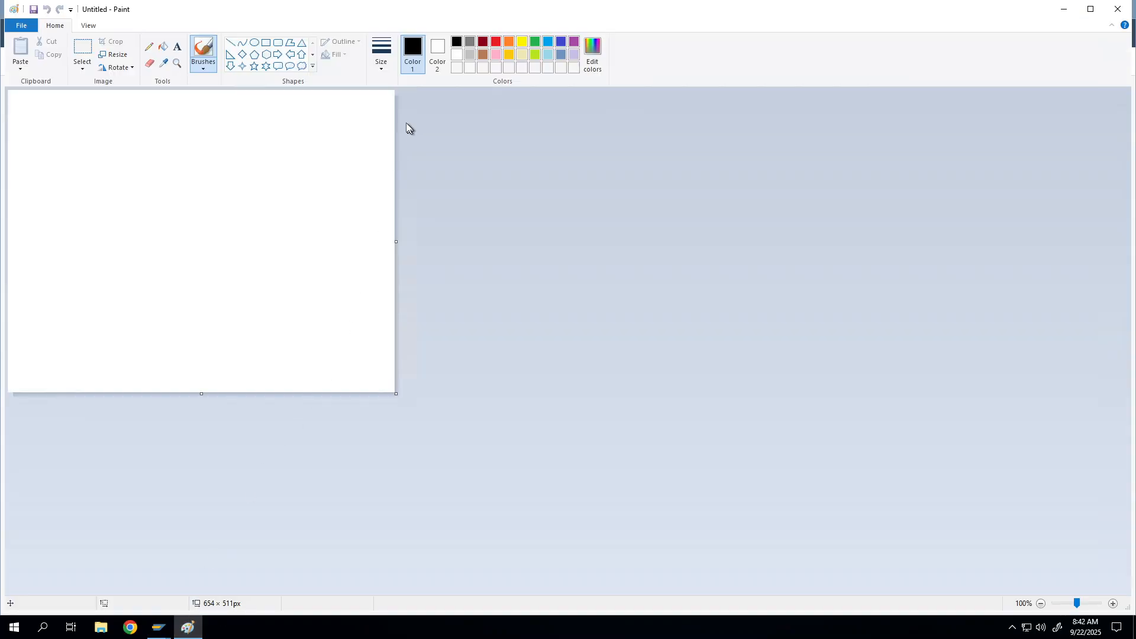
Write the heading 'Table' near the top of the canvas
left_click(177, 46)
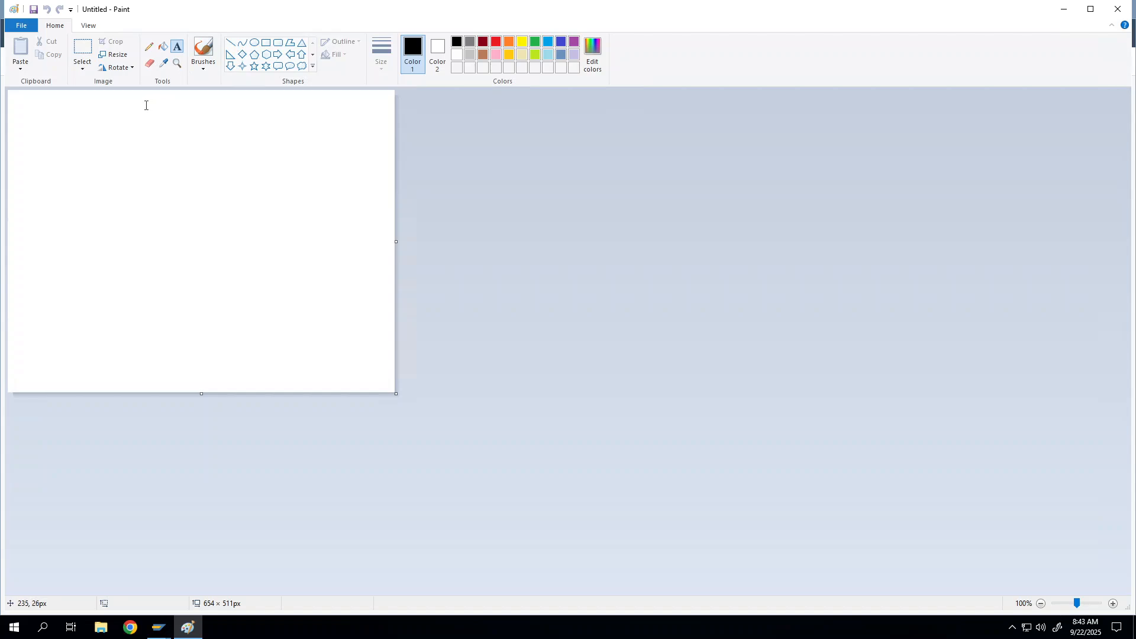
left_click(145, 99)
type("Table")
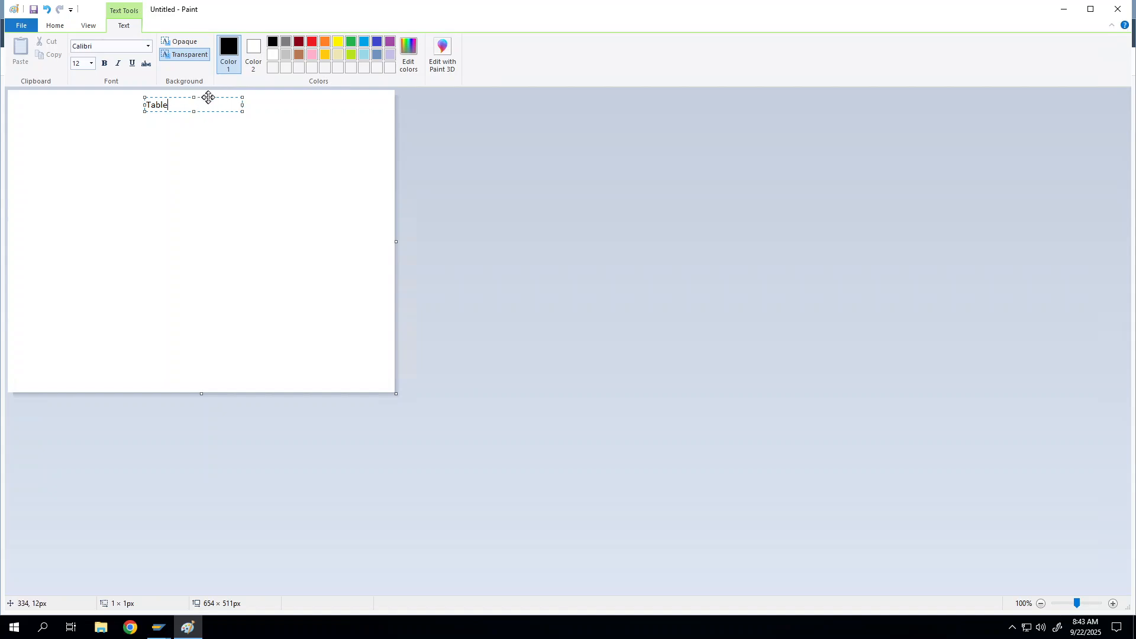
left_click_drag(206, 97, 221, 97)
left_click(224, 148)
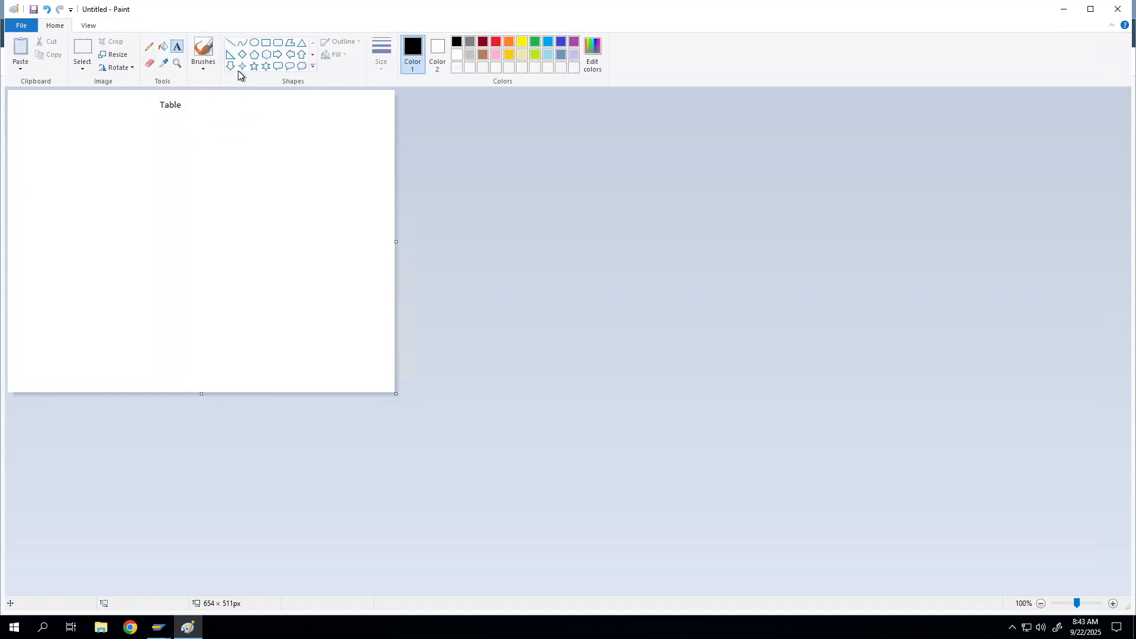
Draw a downward arrow below the 'Table' heading
left_click(230, 42)
left_click_drag(166, 112, 166, 142)
left_click(220, 148)
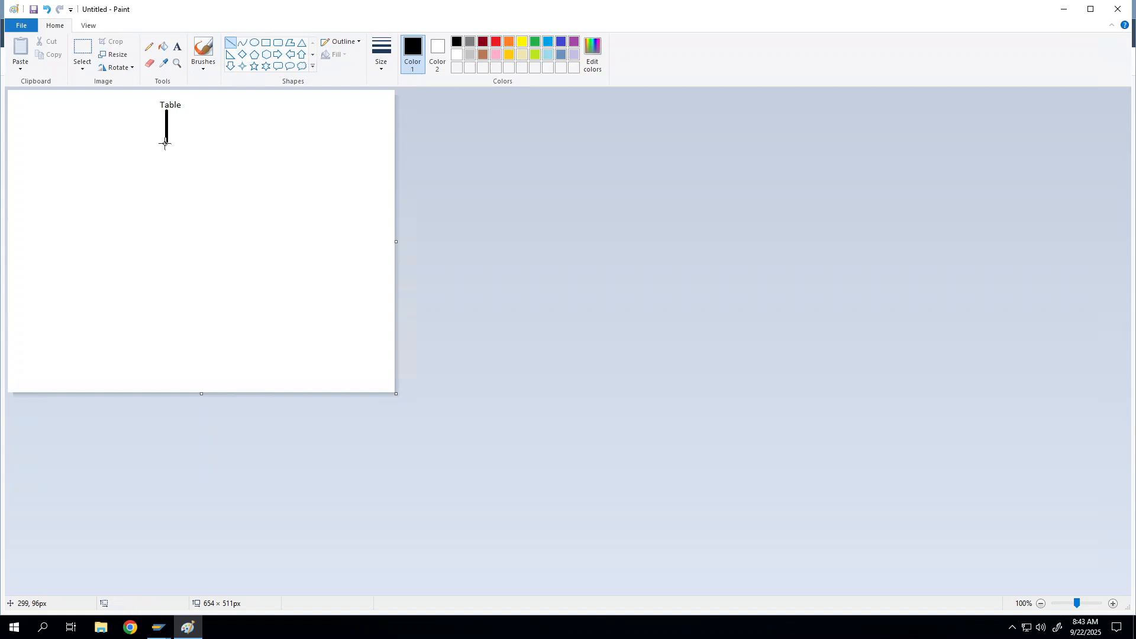
left_click_drag(157, 136, 178, 139)
left_click(221, 147)
left_click(221, 148)
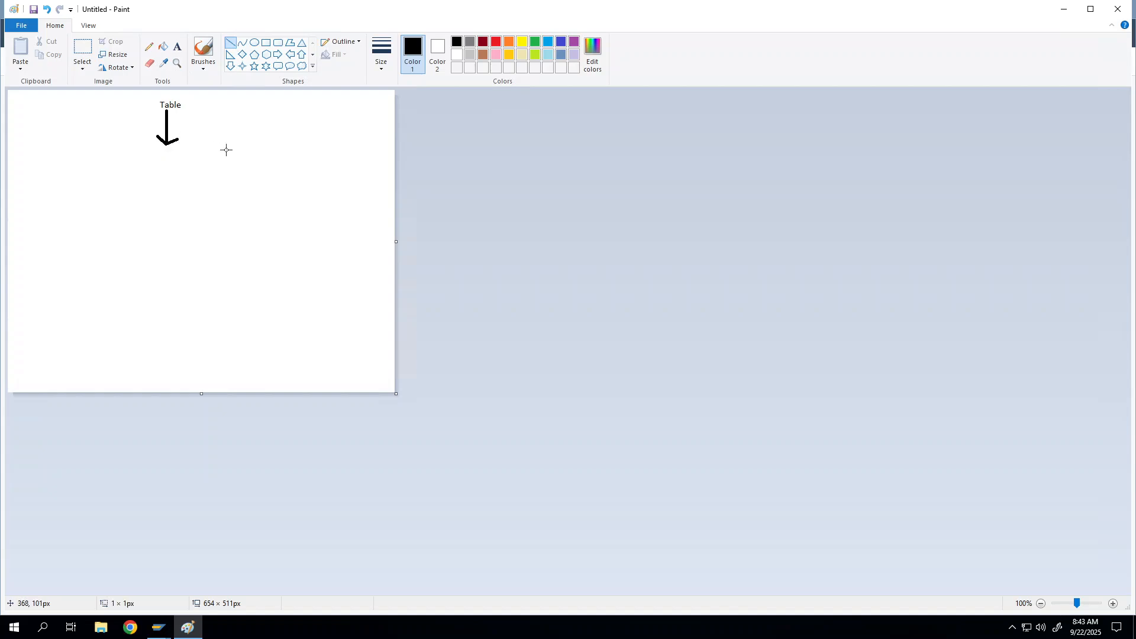
Draw a box under the arrow and label it 'Data'
left_click(266, 43)
left_click_drag(133, 145, 212, 164)
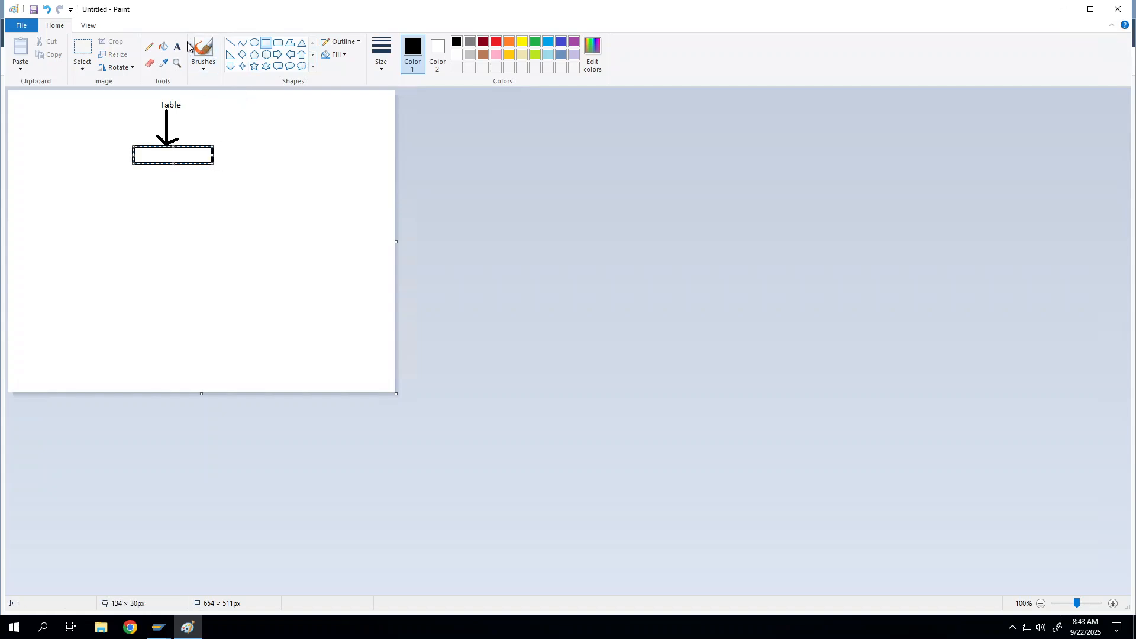
left_click(177, 46)
left_click(144, 156)
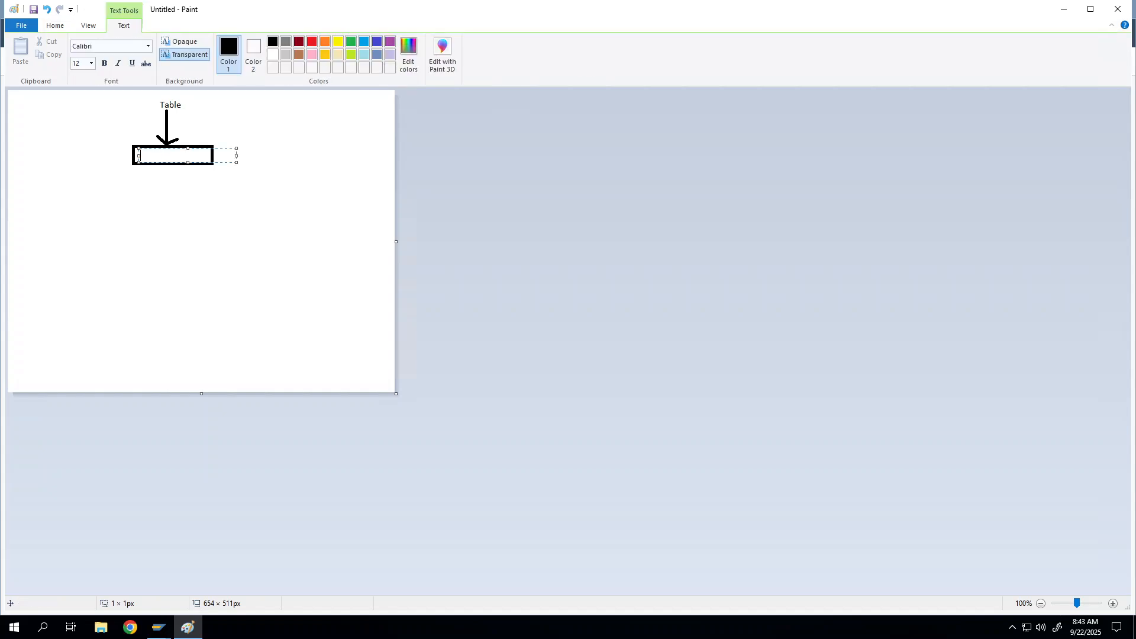
type("Data")
left_click_drag(155, 147, 168, 146)
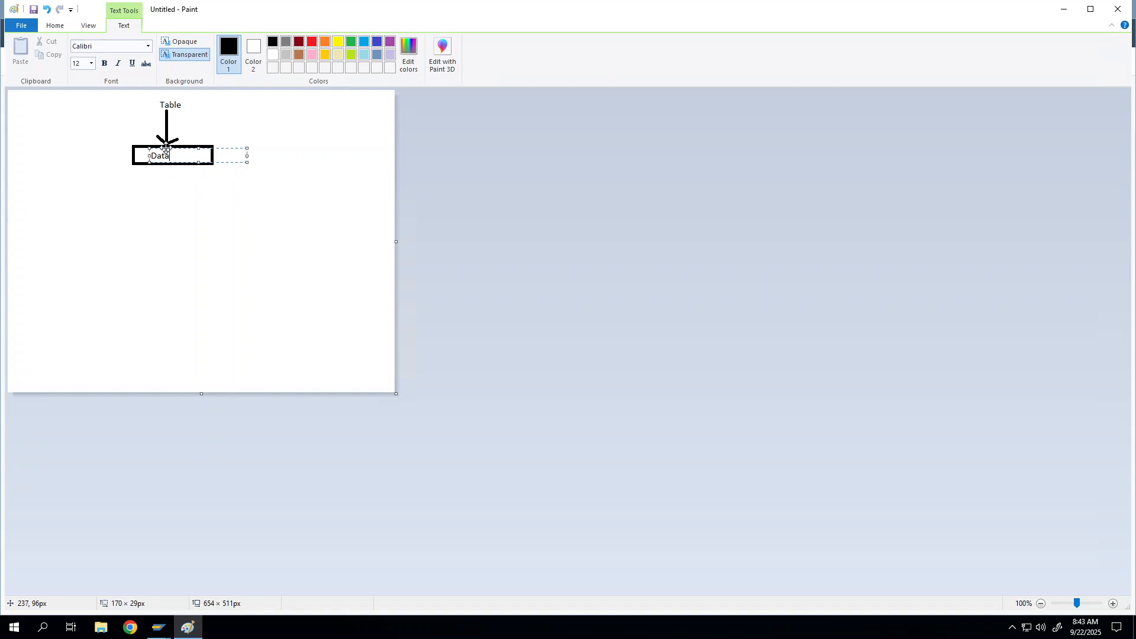
left_click(330, 129)
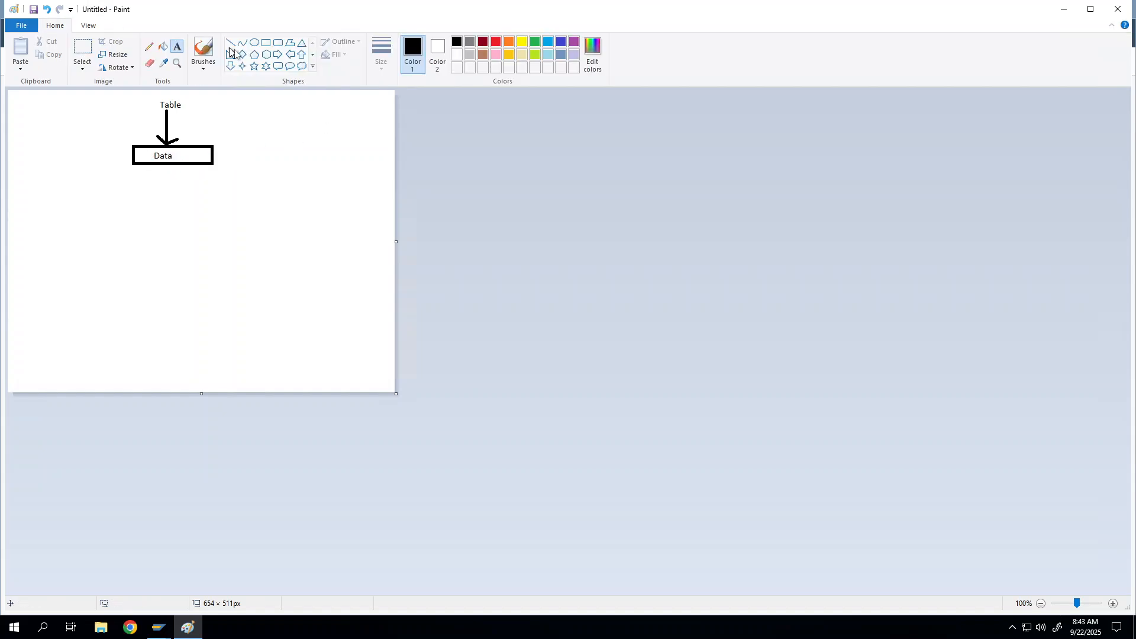
Draw a stem, horizontal branch and left and right drop lines below the Data box
left_click(230, 43)
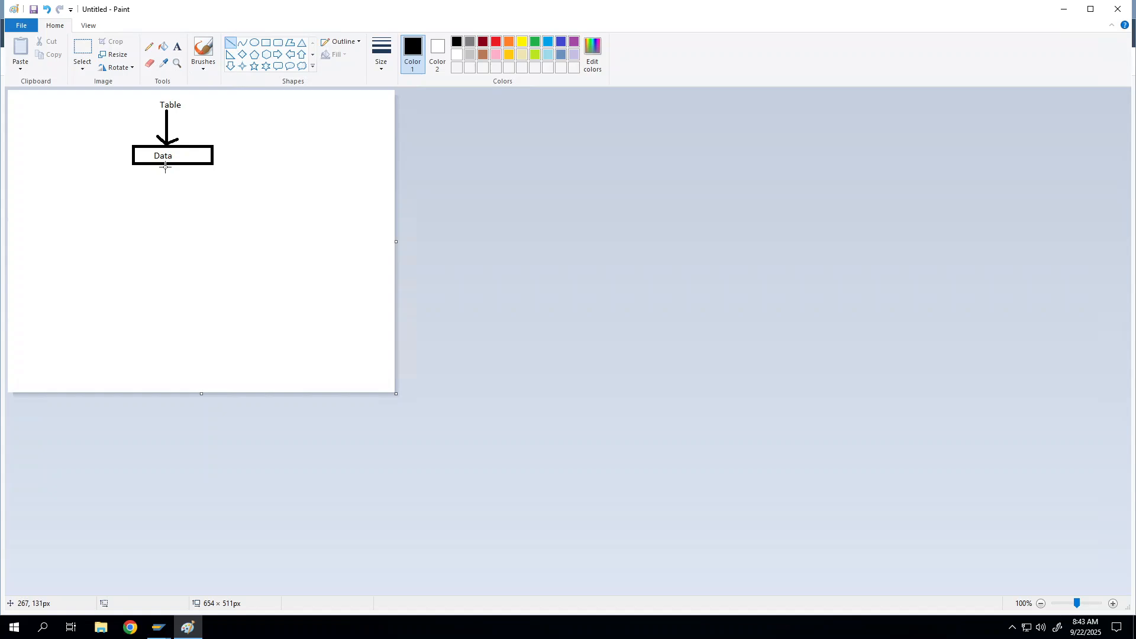
left_click_drag(164, 166, 163, 181)
mouse_move(85, 183)
left_mouse_down()
mouse_move(232, 179)
mouse_move(235, 214)
left_mouse_up()
left_click(241, 197)
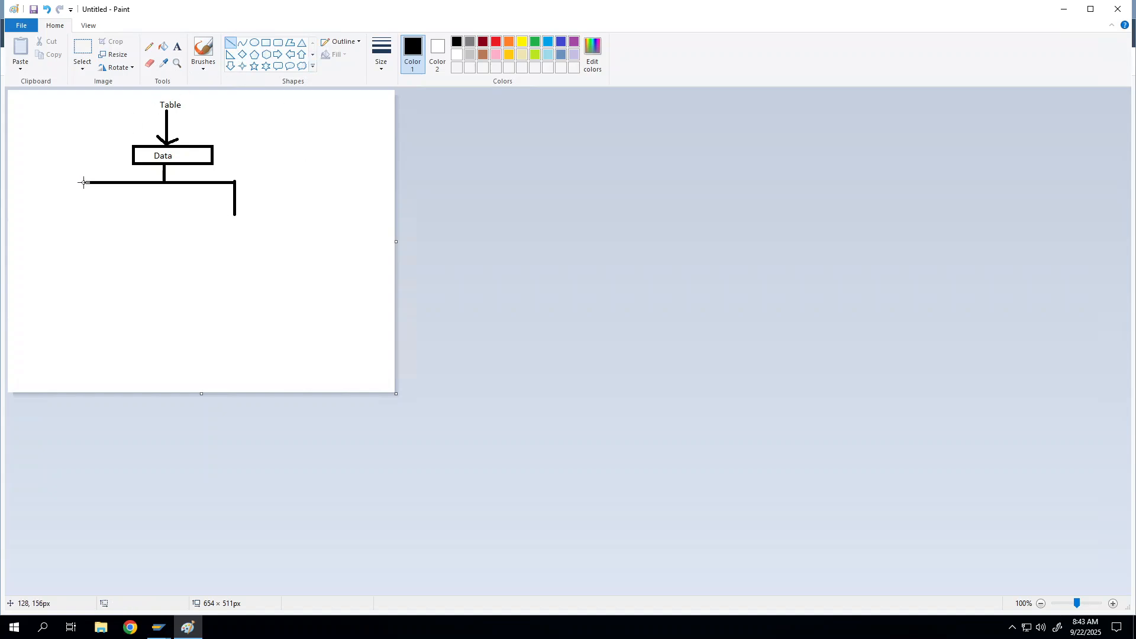
left_click_drag(83, 182, 84, 211)
Draw empty rectangles under the left and right branch lines
left_click(266, 43)
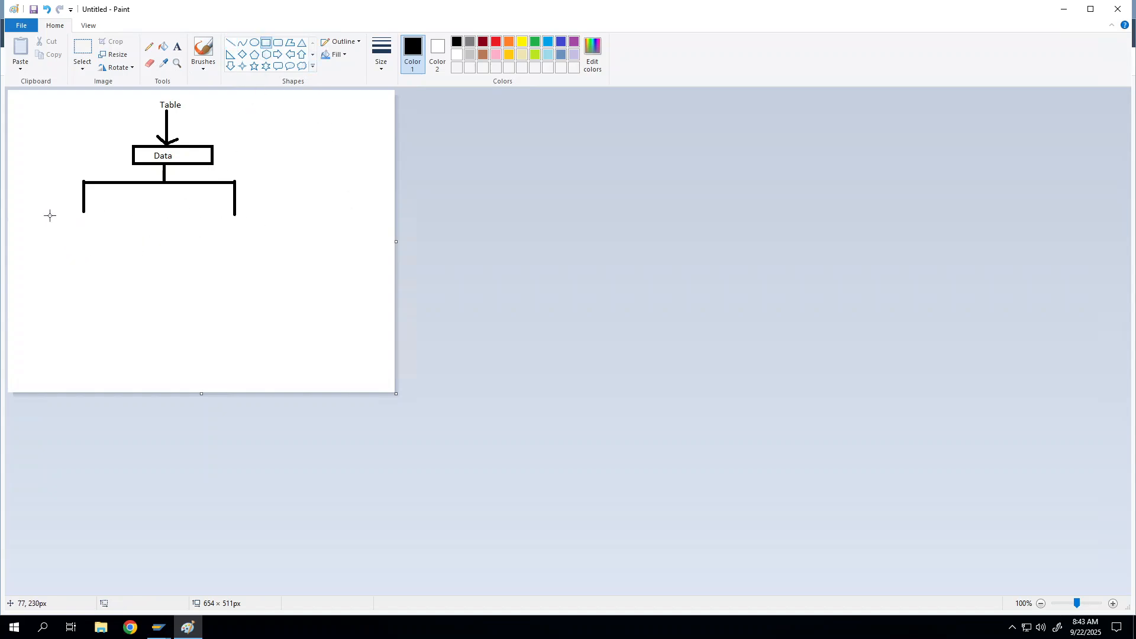
left_click_drag(32, 212, 117, 231)
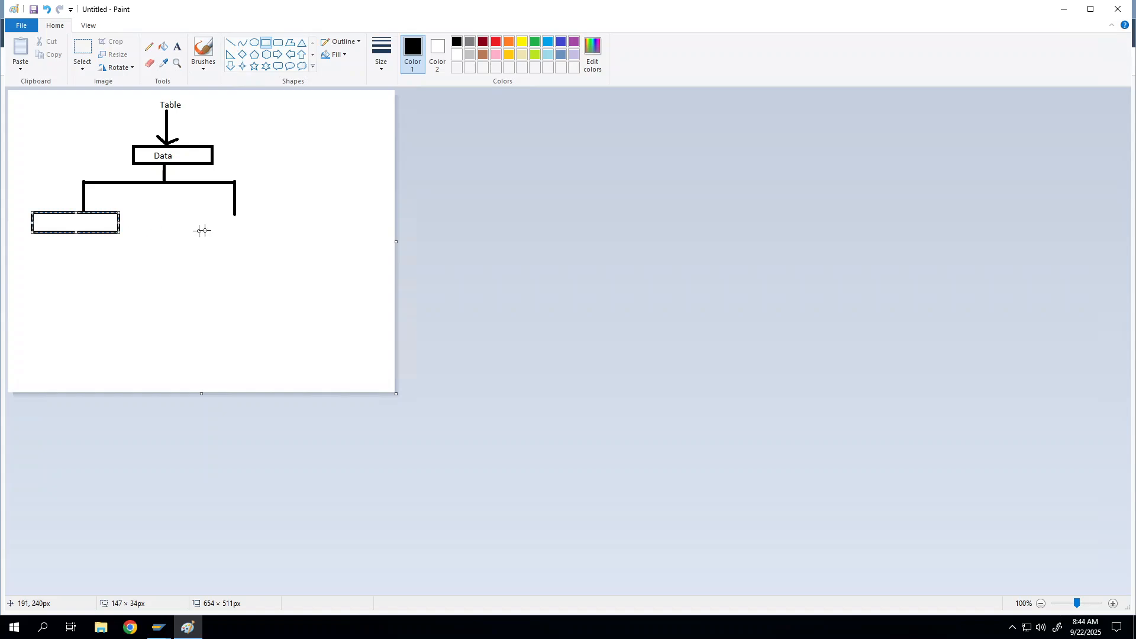
left_click_drag(181, 212, 286, 237)
left_click(177, 47)
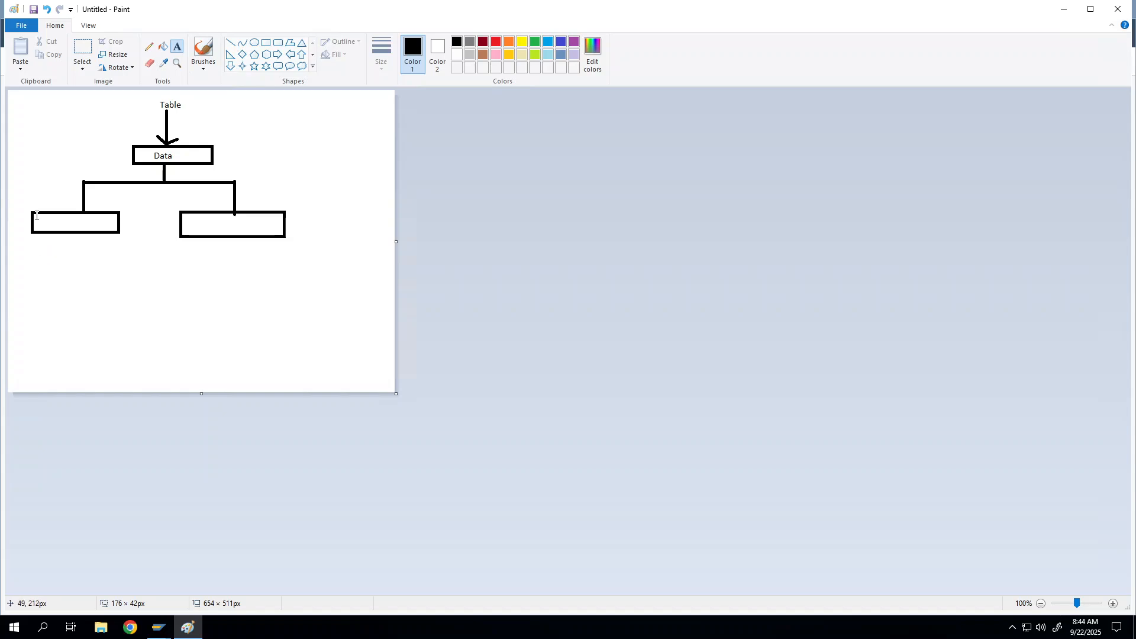
Label the left box 'Master Data Table' and type 'Transactional Data' into the right box
left_click(36, 215)
type("Master Dta")
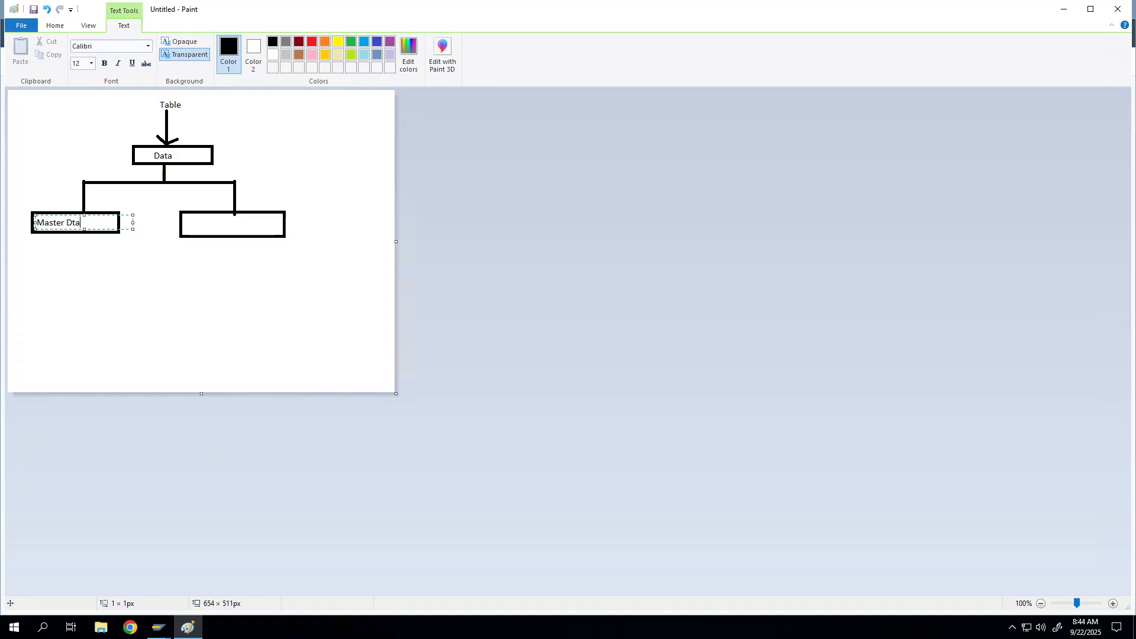
key("BackSpace")
key("BackSpace")
type("ata Table")
left_click(186, 225)
left_click_drag(184, 217, 282, 231)
type("Transactional")
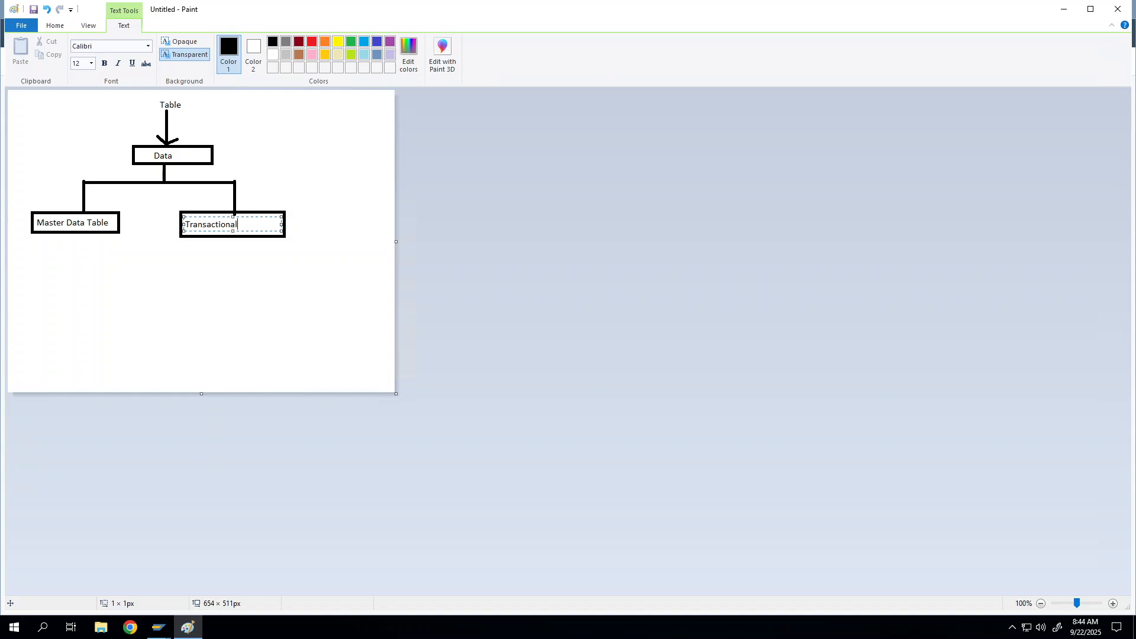
type(" Data")
Draw a short line down from the Master Data Table box
left_click(57, 26)
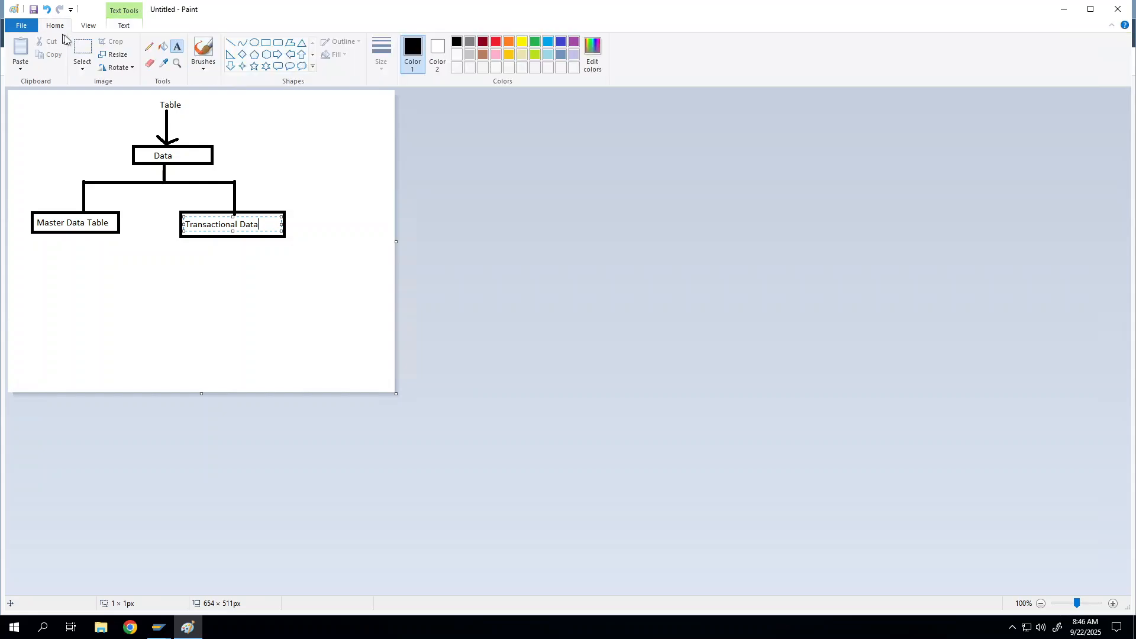
left_click(230, 43)
left_click_drag(41, 235, 35, 260)
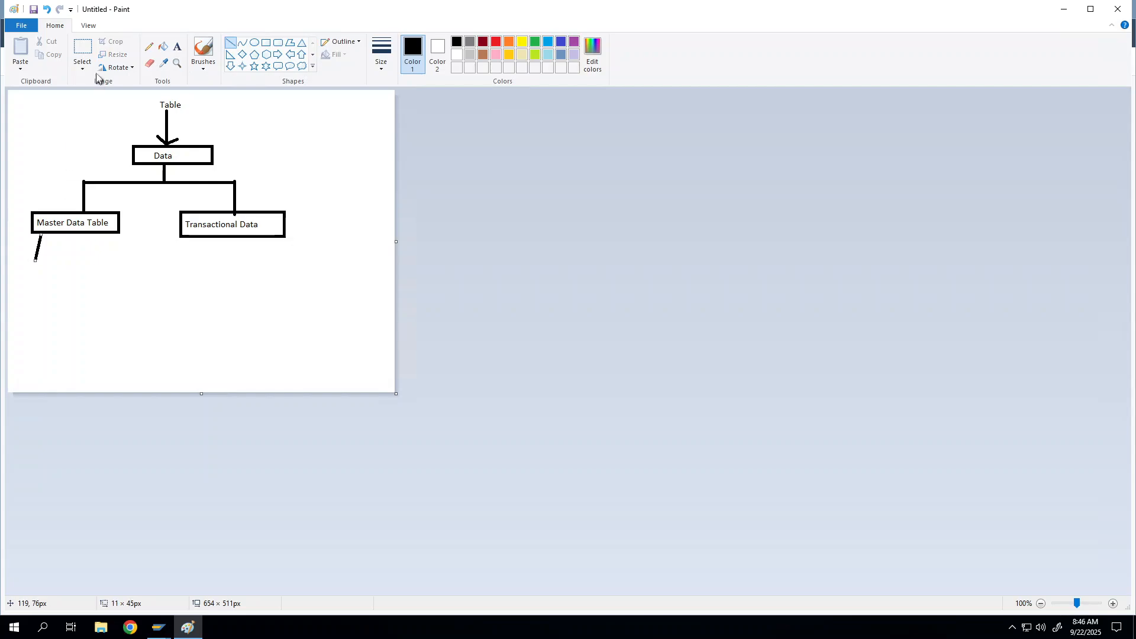
Add a box labelled 'Doctors Master' under the short line
left_click(267, 42)
left_click_drag(12, 262, 87, 276)
left_click(178, 46)
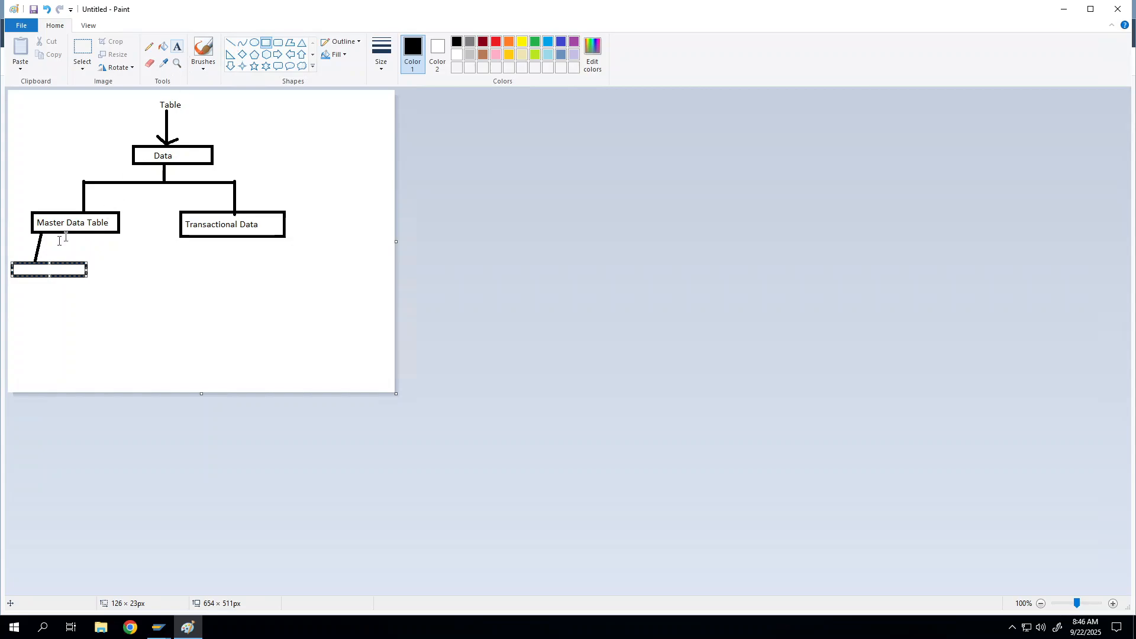
left_click(12, 264)
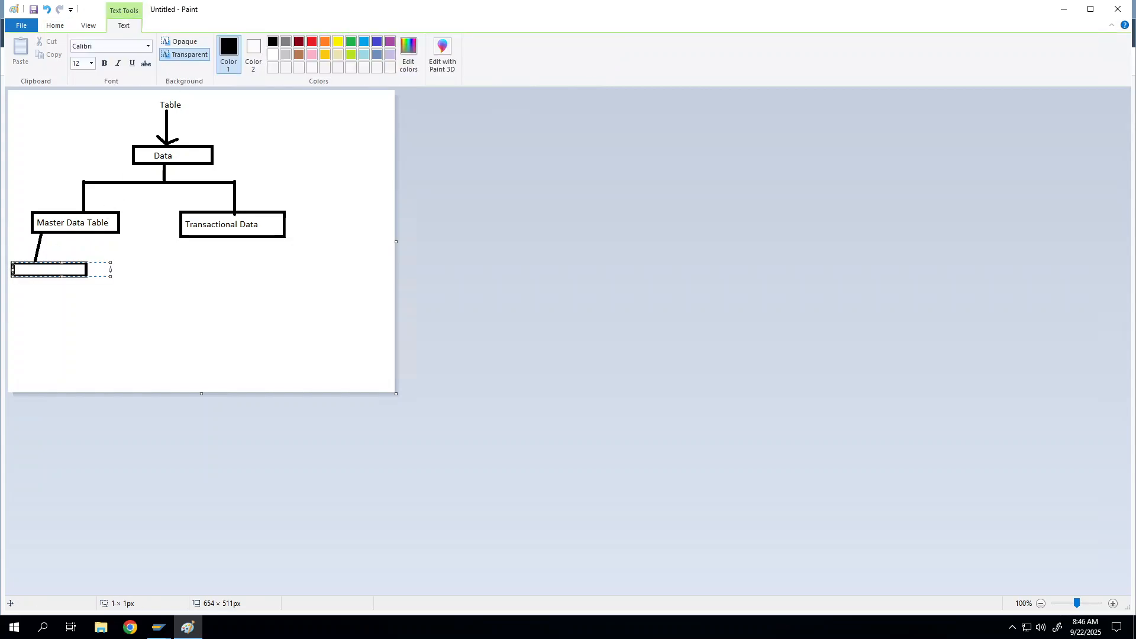
type("Doctors M")
type("aster")
Draw a vertical line down from Master Data Table
left_click(54, 25)
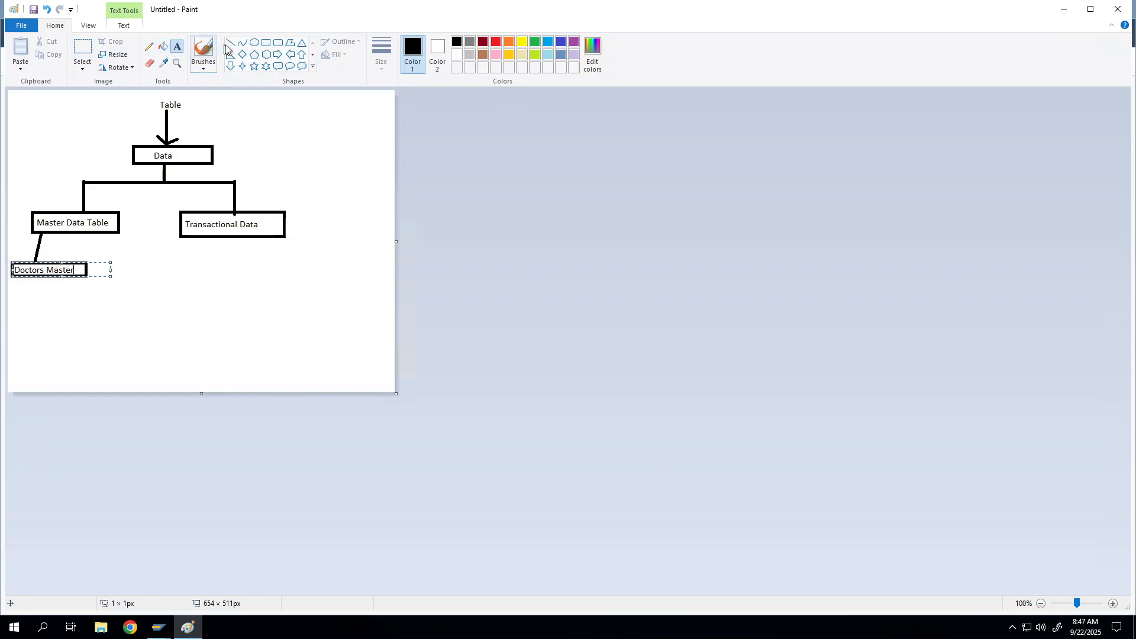
left_click(106, 249)
mouse_move(98, 235)
left_mouse_down()
mouse_move(98, 293)
mouse_move(119, 306)
left_mouse_up()
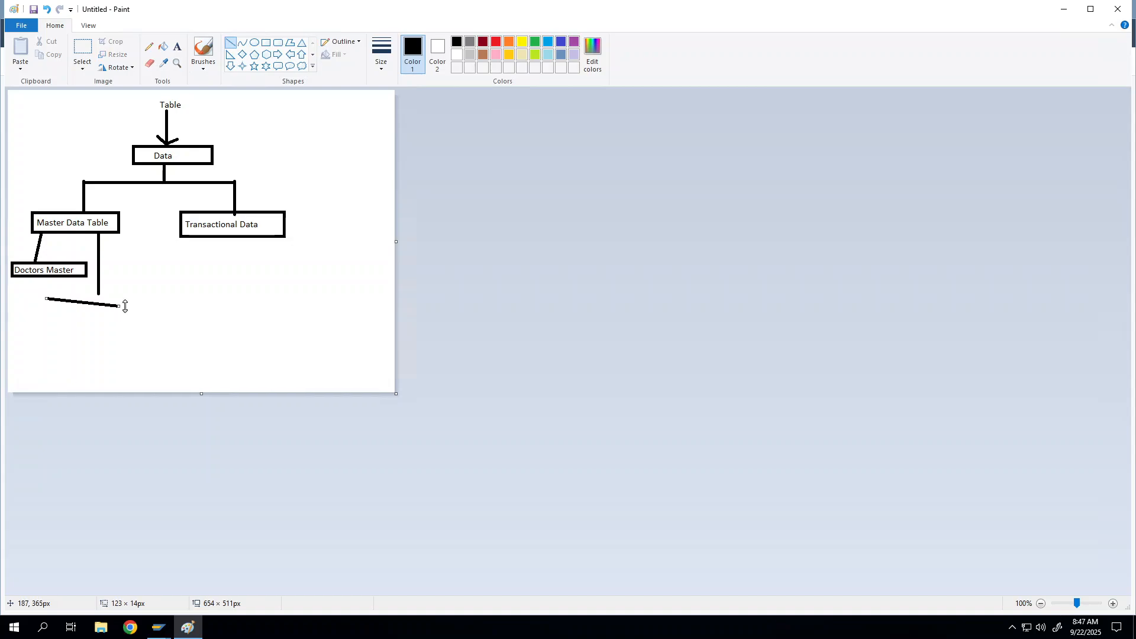
Undo the slanted line and add a 'Patients Masters' box at the vertical line's end
key("ctrl+z")
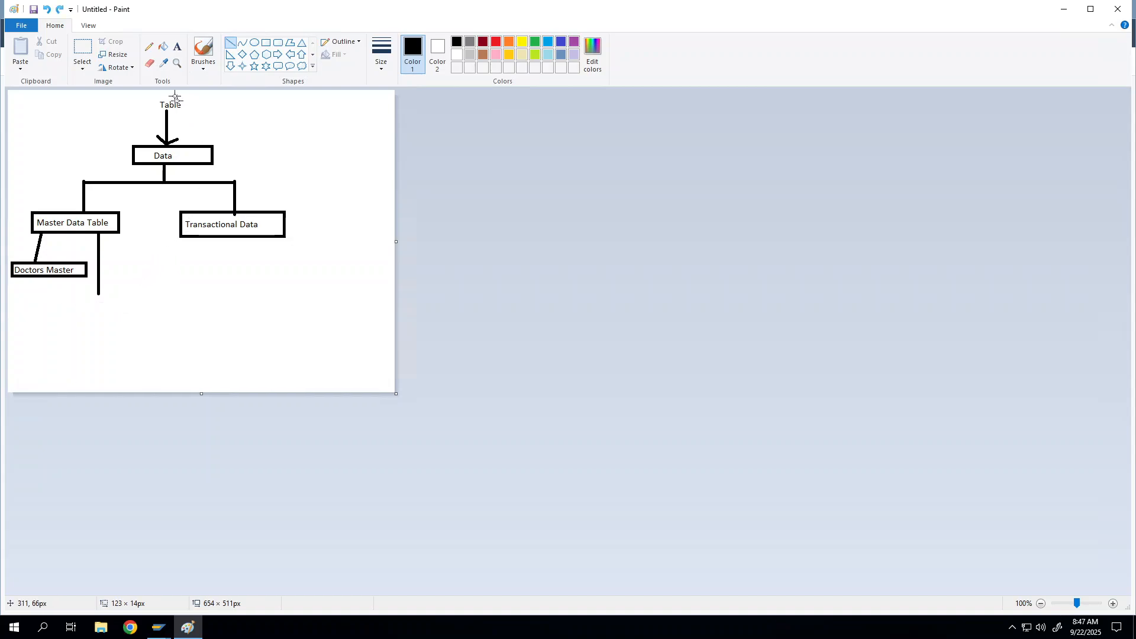
left_click(266, 42)
left_click_drag(69, 294, 162, 311)
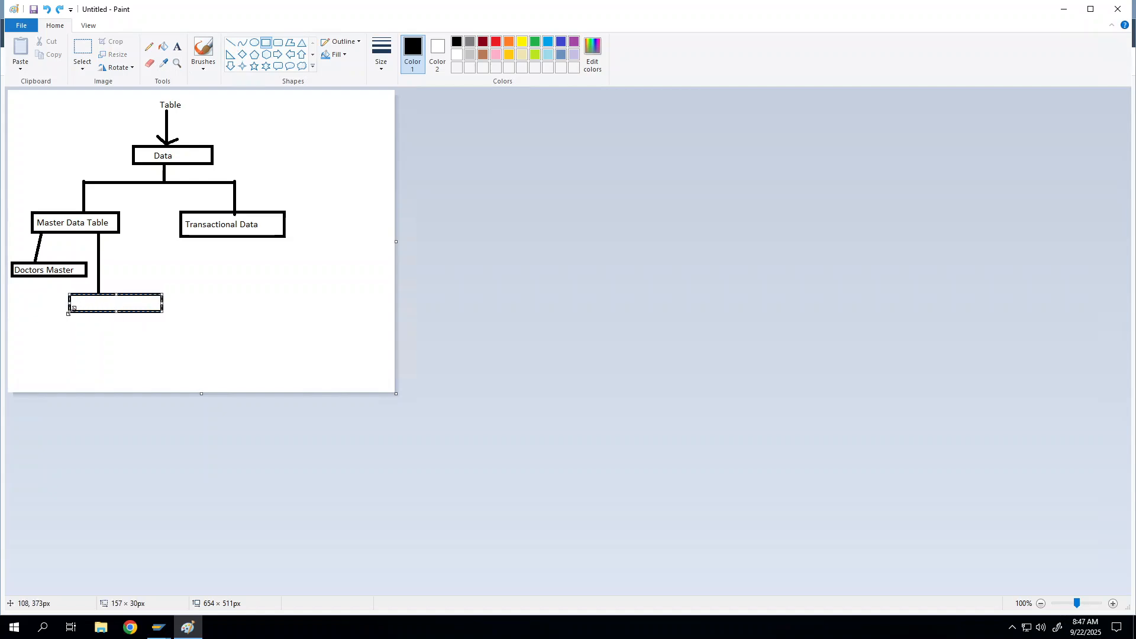
left_click_drag(69, 312, 51, 313)
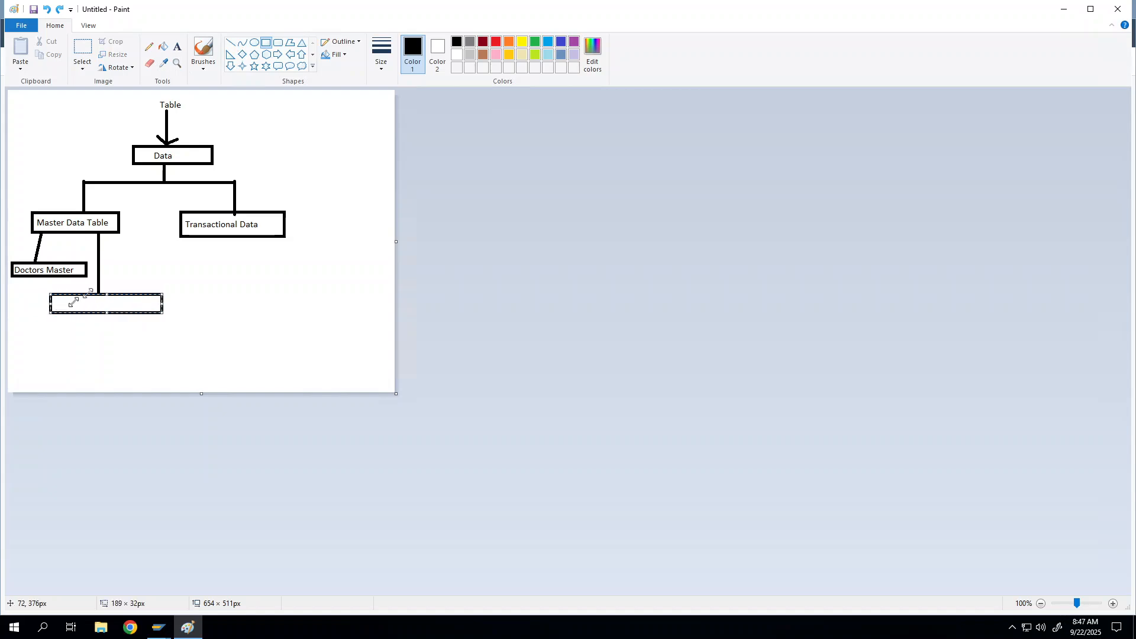
left_click(177, 46)
left_click(53, 295)
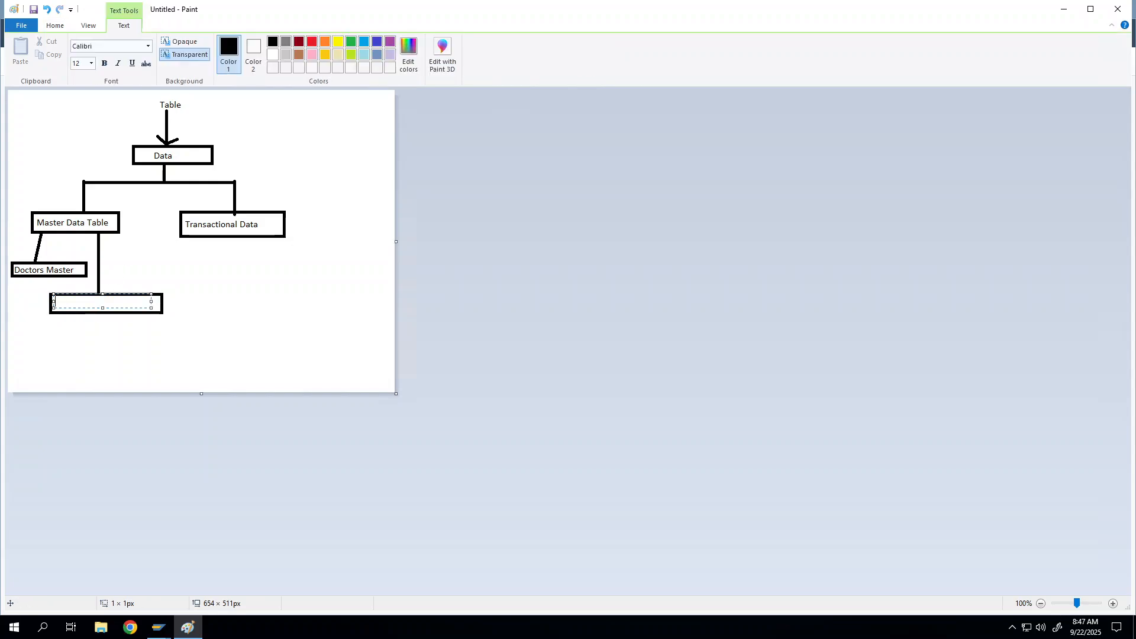
type("Patients Masters")
Draw a long line from Master Data Table down past Patients Masters
left_click(64, 28)
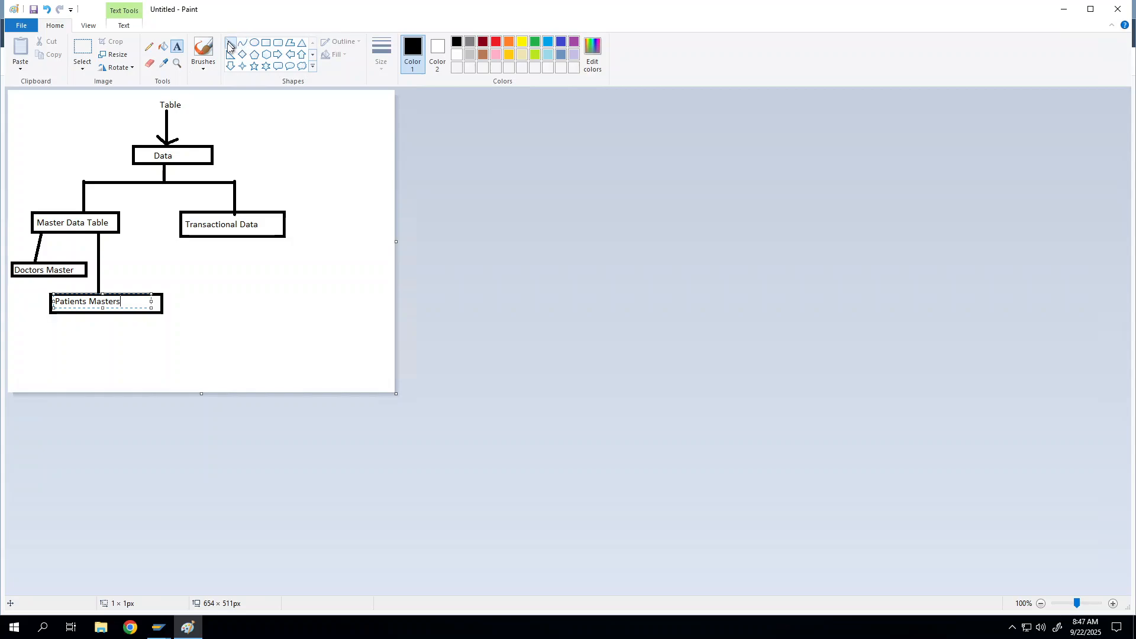
left_click(230, 43)
mouse_move(66, 233)
left_mouse_down()
mouse_move(62, 342)
mouse_move(64, 329)
left_mouse_up()
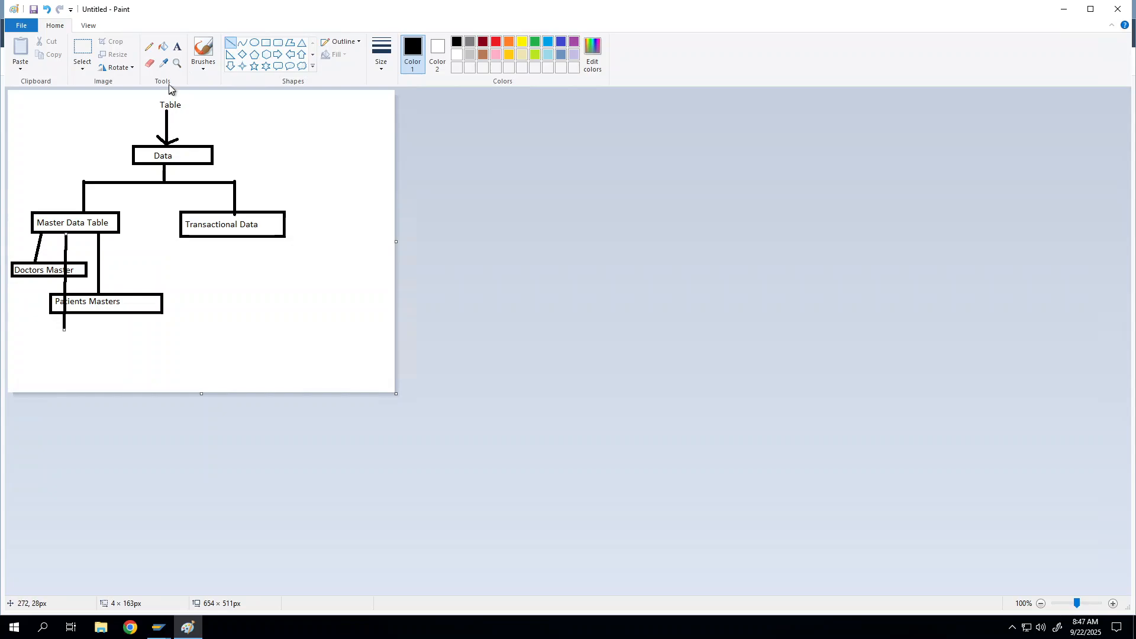
Draw a box at the end of the long line and label it 'Labs Tests'
left_click(266, 45)
mouse_move(16, 329)
left_mouse_down()
mouse_move(105, 338)
mouse_move(104, 347)
left_mouse_up()
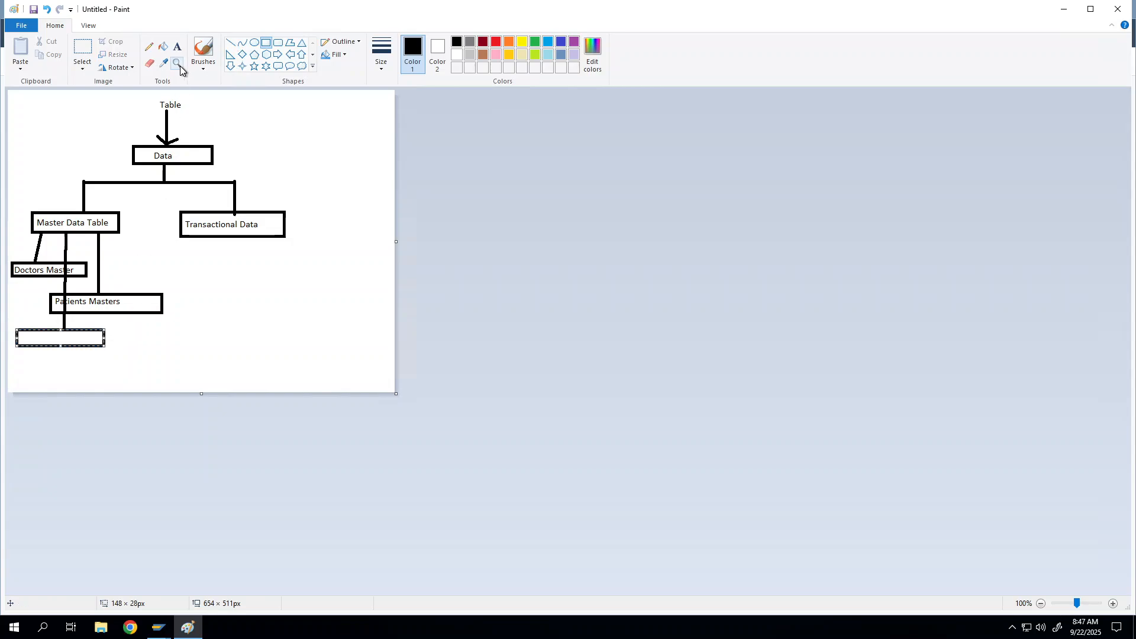
left_click(177, 47)
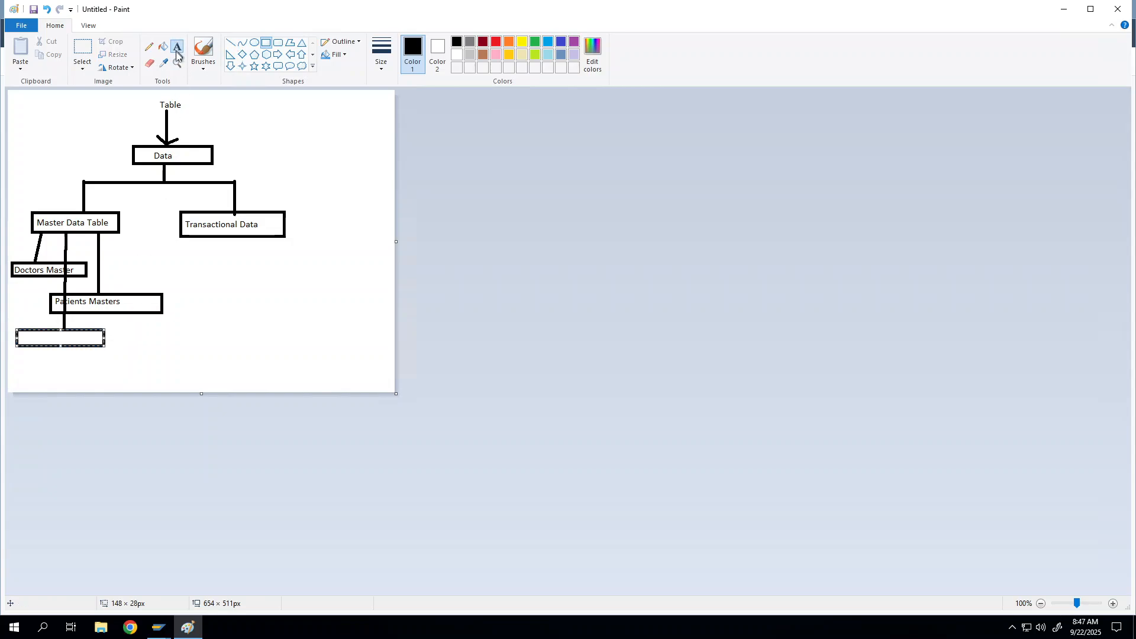
left_click(20, 340)
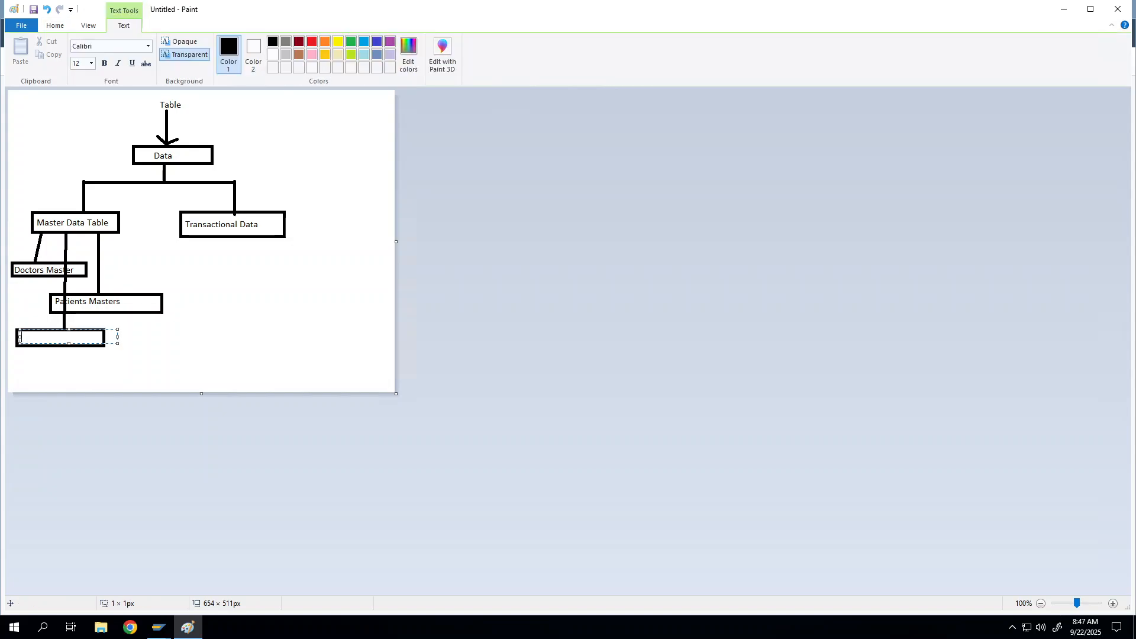
type("Labs Tests")
Draw empty rectangle boxes below and to the right of Transactional Data
left_click(56, 26)
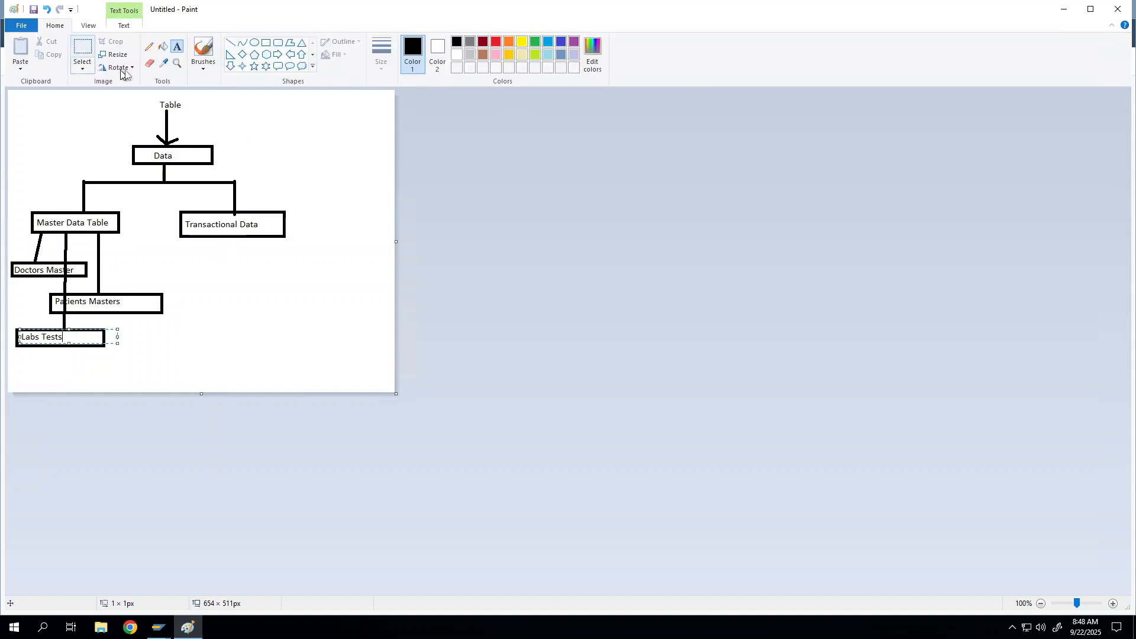
left_click(266, 42)
mouse_move(183, 268)
left_mouse_down()
mouse_move(271, 284)
mouse_move(330, 319)
left_mouse_up()
mouse_move(302, 251)
left_mouse_down()
mouse_move(336, 276)
mouse_move(390, 268)
left_mouse_up()
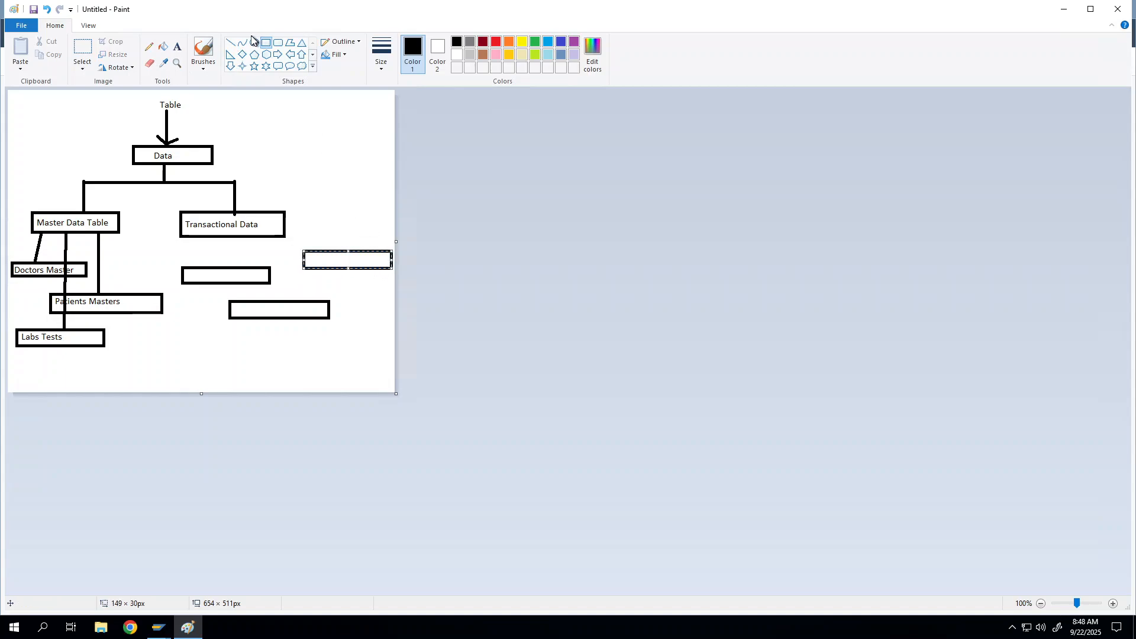
Draw a line from Transactional Data to the first box and label it 'Billing Table'
left_click(230, 43)
left_click_drag(213, 237, 213, 265)
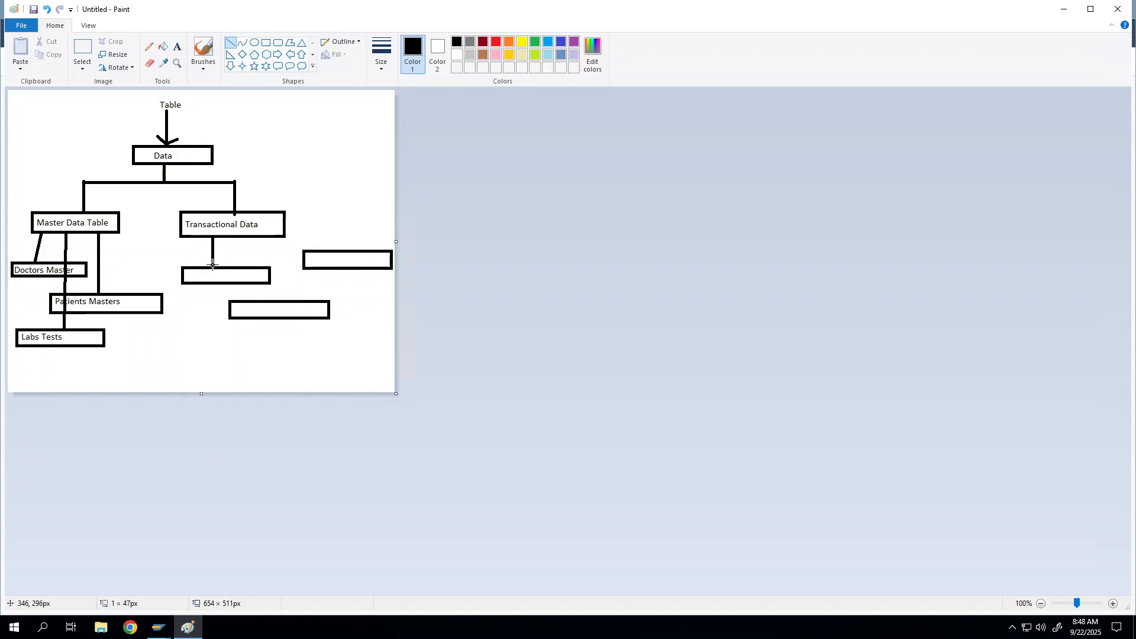
left_click(177, 47)
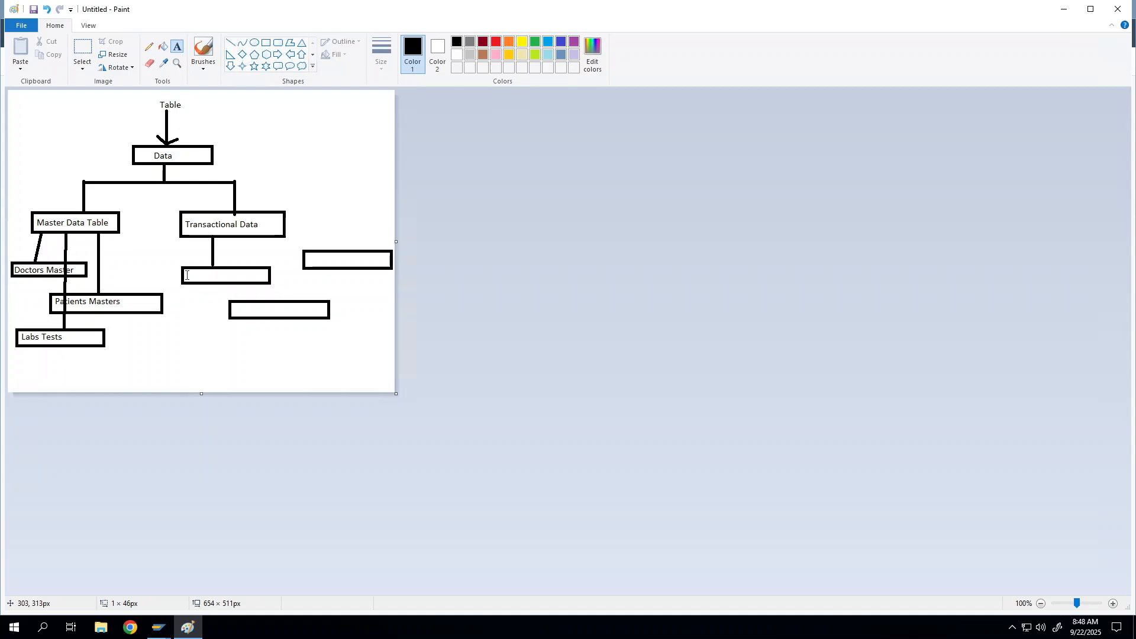
left_click(187, 278)
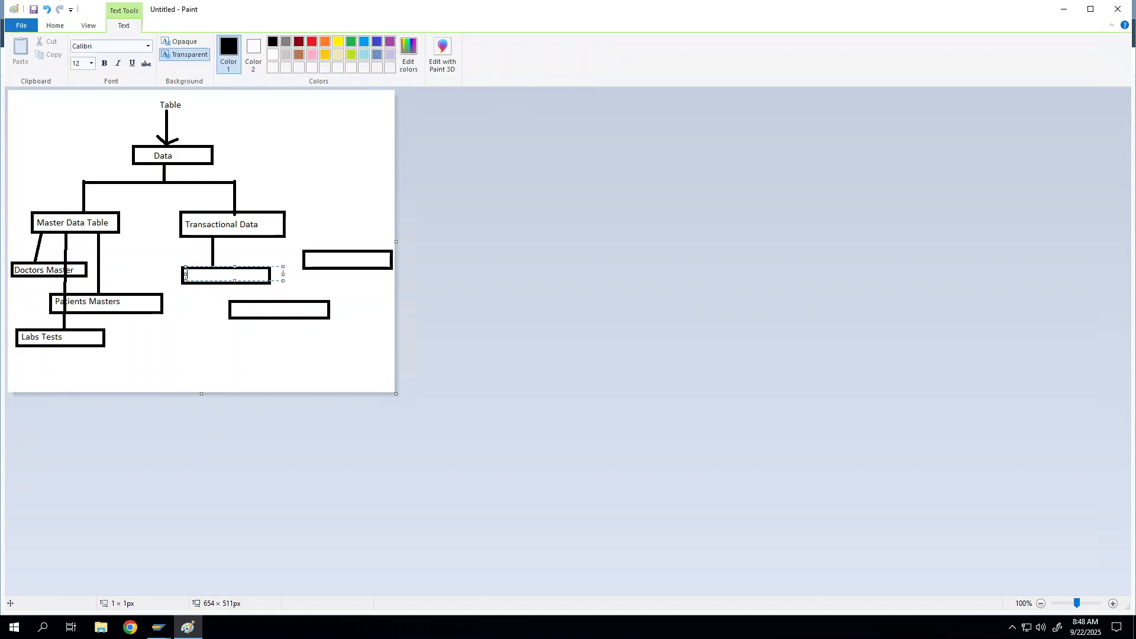
type("Billing Table")
left_click(54, 28)
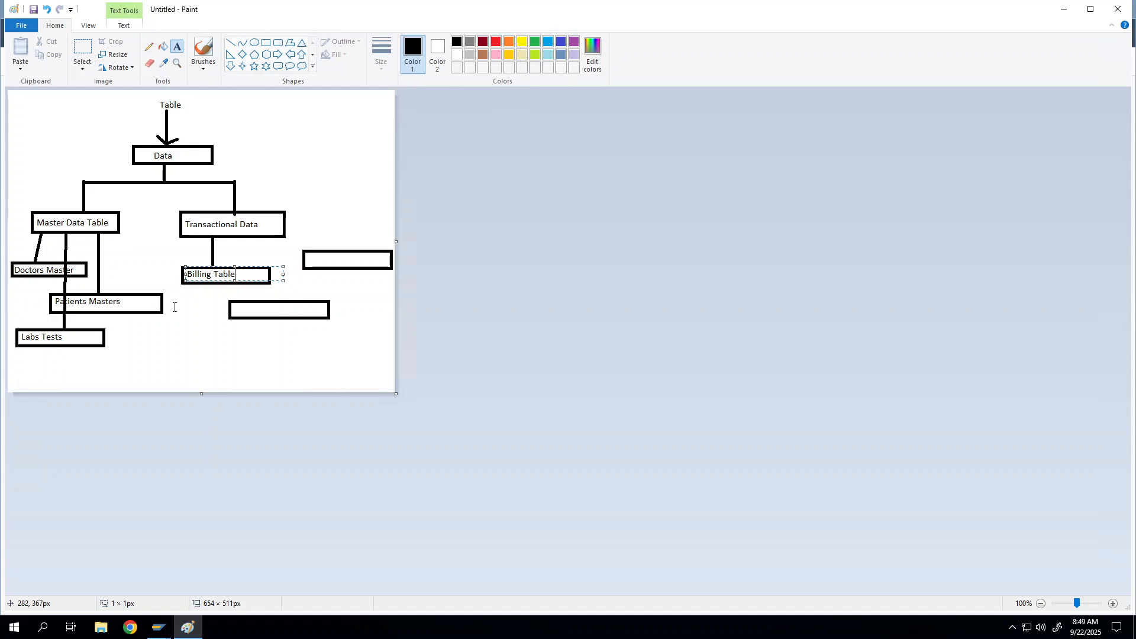
Draw straight lines from Patients Masters, Doctors Master and Labs Tests to the Billing Table box
left_click(230, 43)
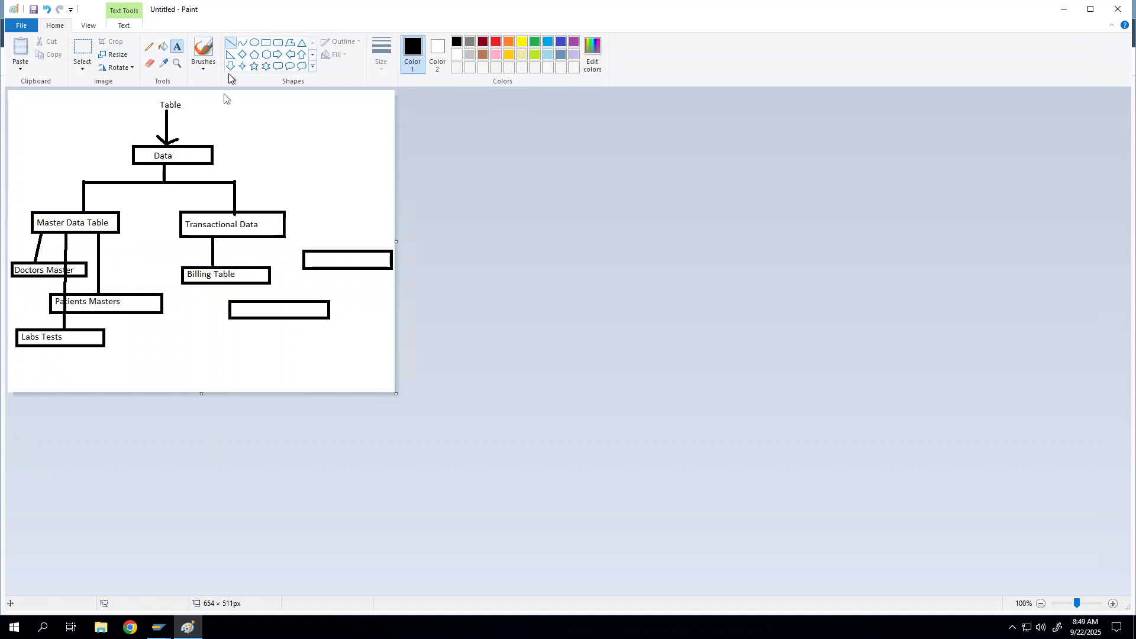
left_click_drag(119, 292, 182, 276)
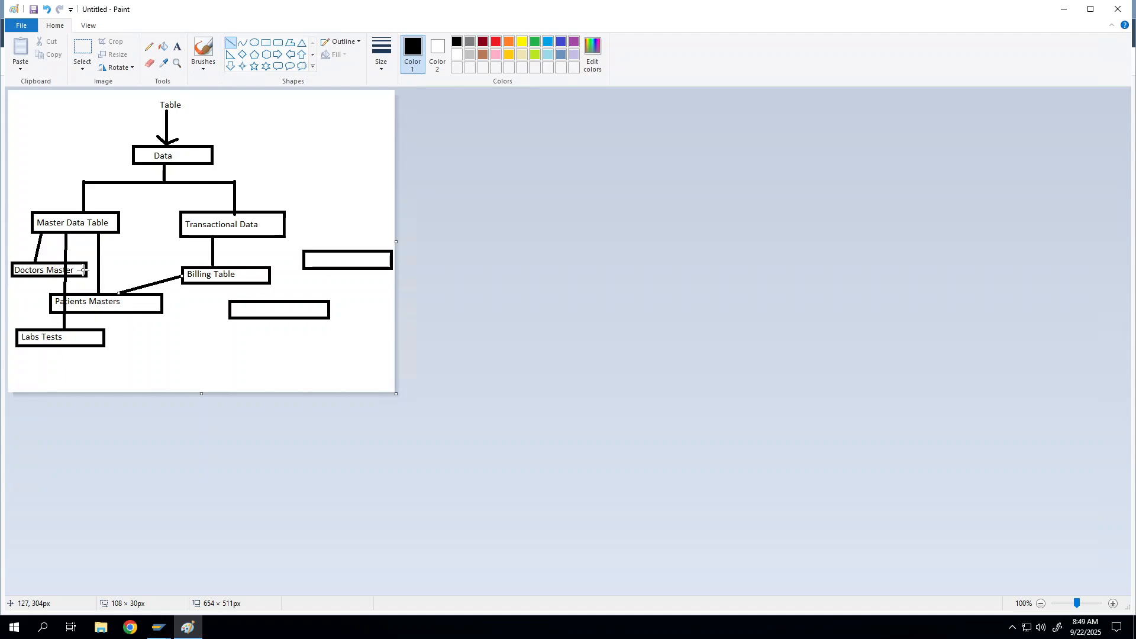
left_click_drag(84, 270, 186, 272)
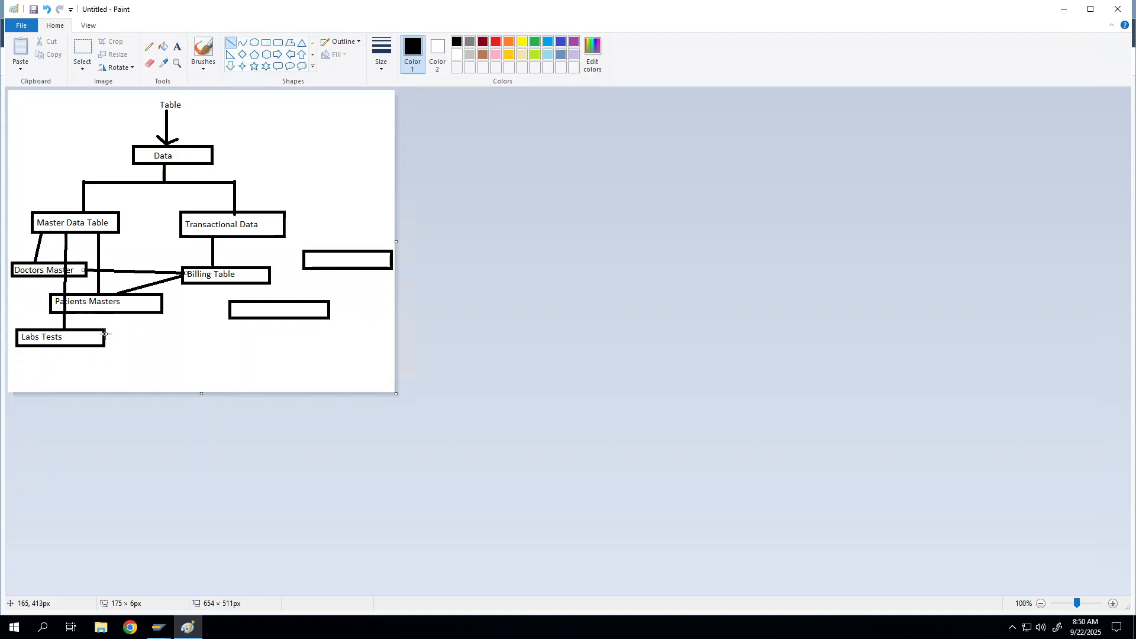
left_click_drag(105, 334, 202, 282)
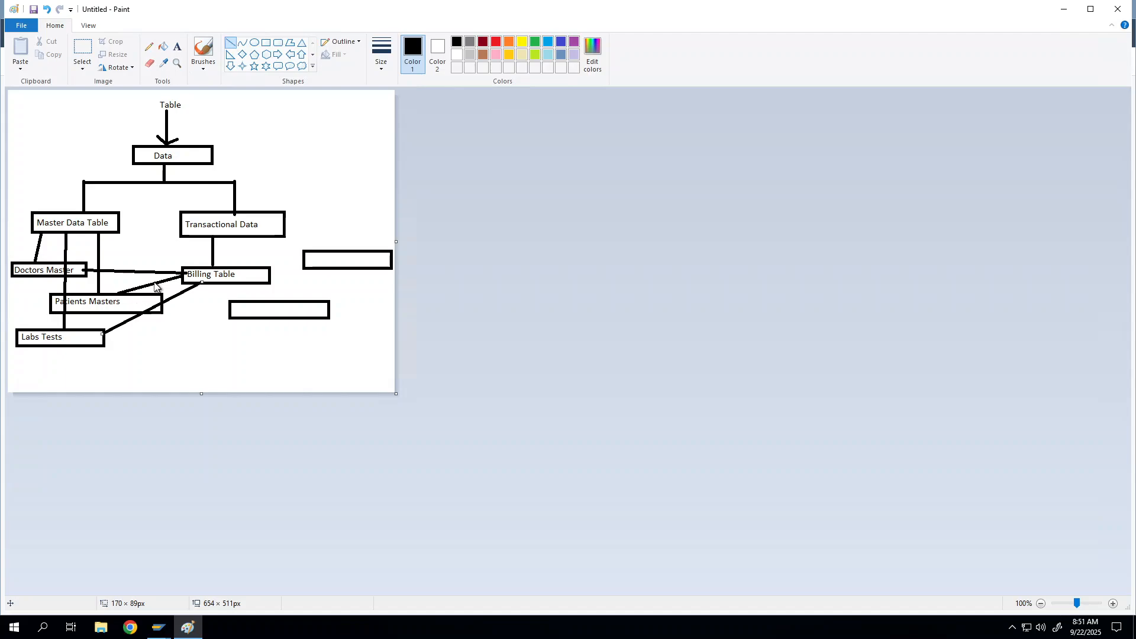
Place the text 'Foreign Key Relation' beside the Doctors Master–Billing Table line
left_click(178, 47)
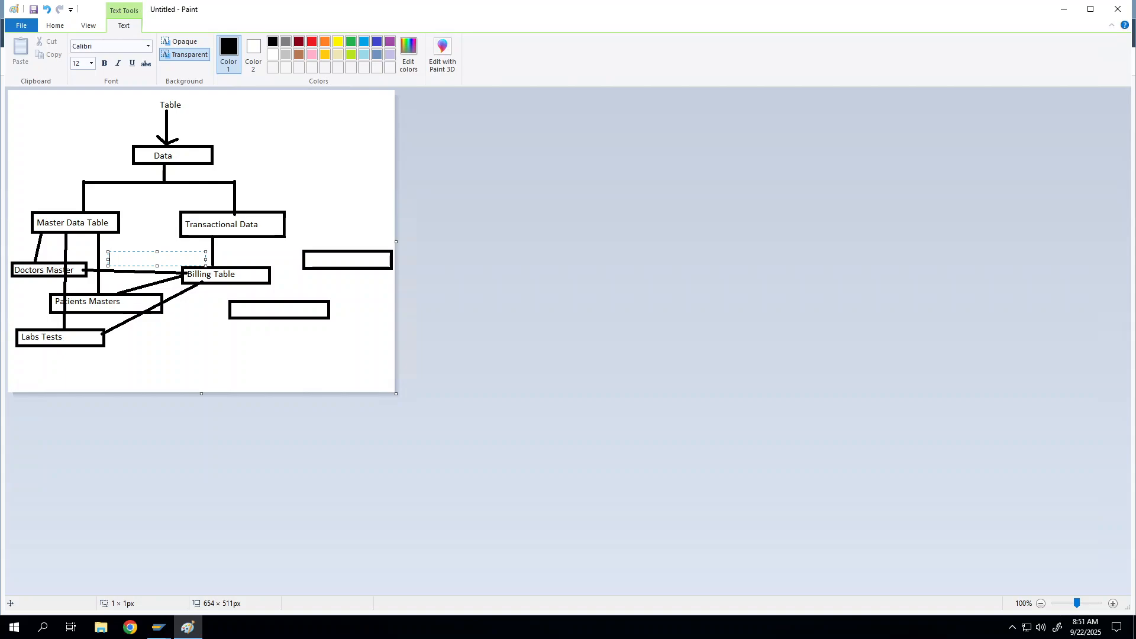
type("Foreign Key")
left_click_drag(141, 251, 139, 248)
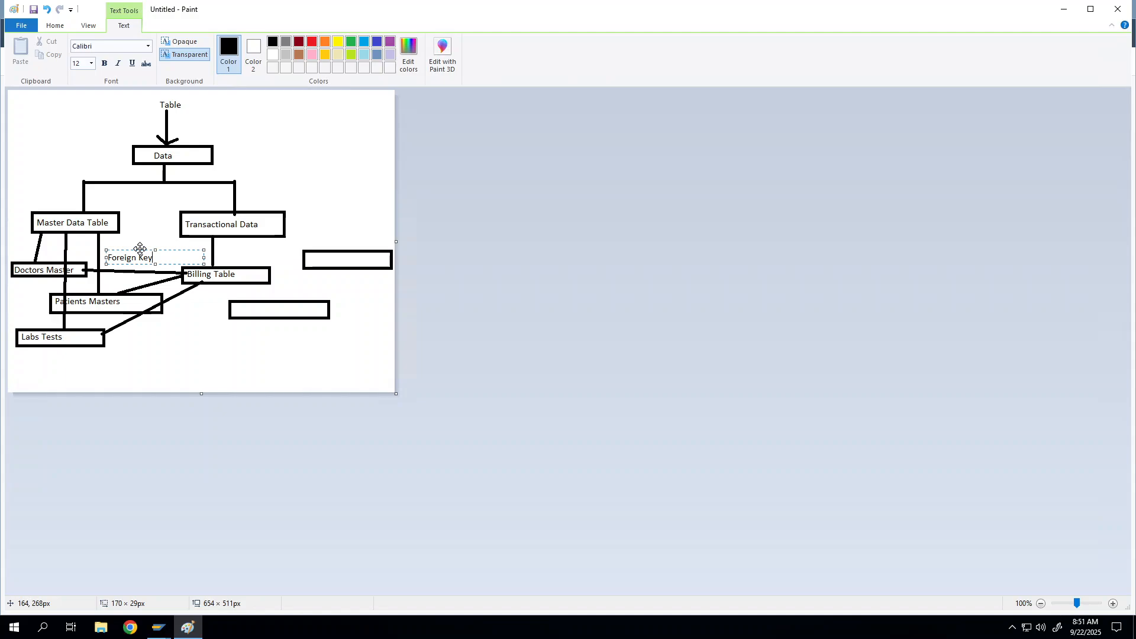
type("Relation")
left_click_drag(165, 251, 162, 255)
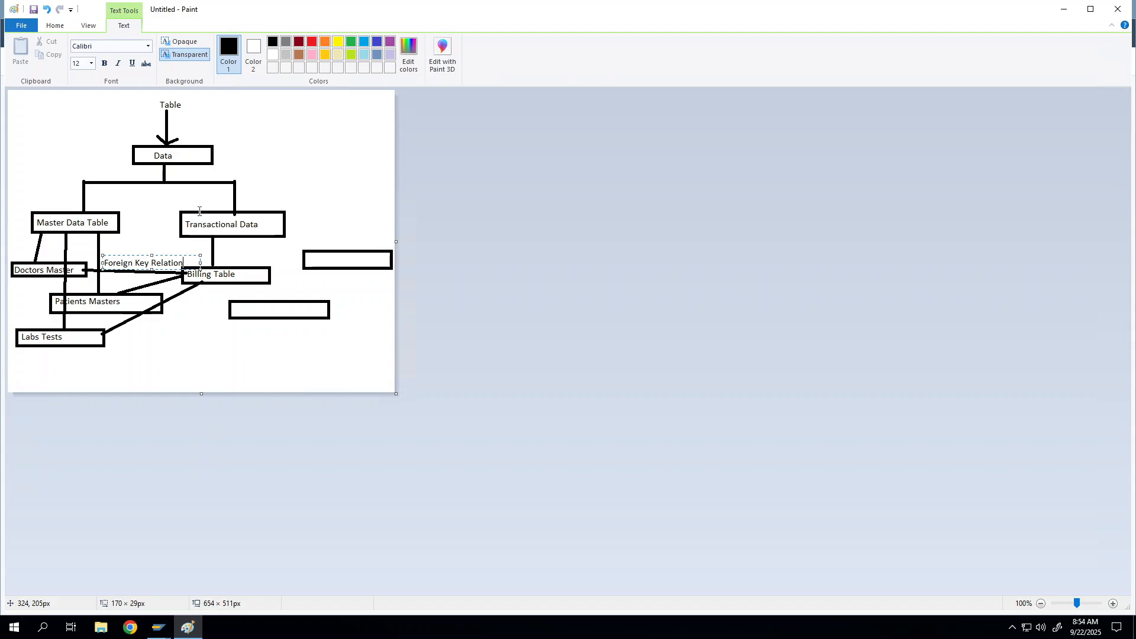
left_click(158, 627)
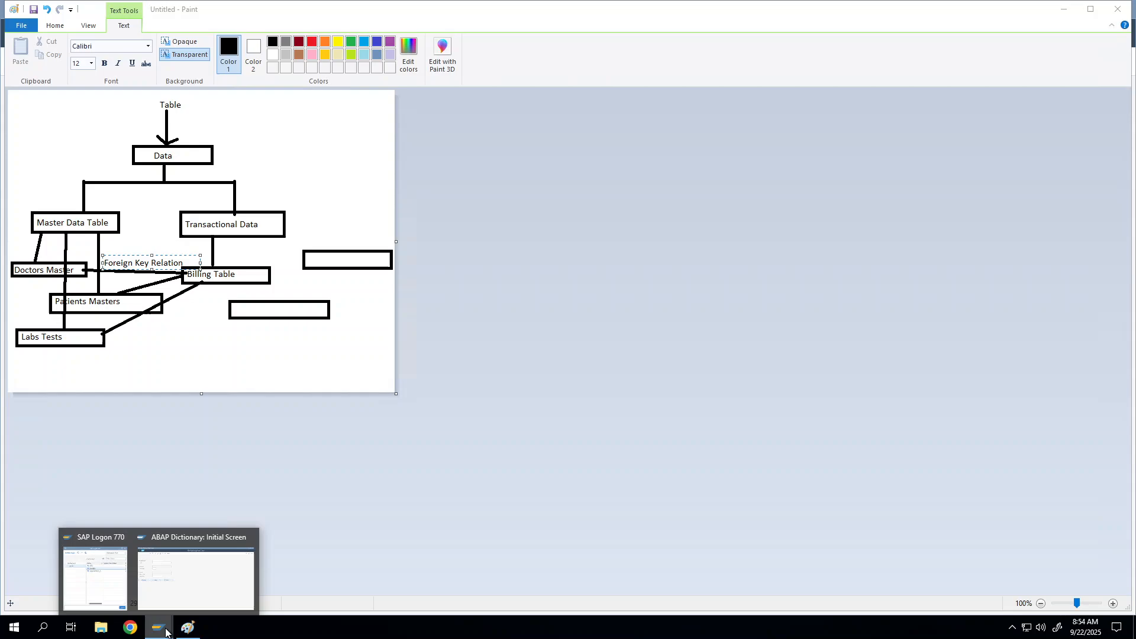
Display table ZDEMO_FIRST's fields, then go back and trim the table name to 'ZDEMO_'
left_click(184, 587)
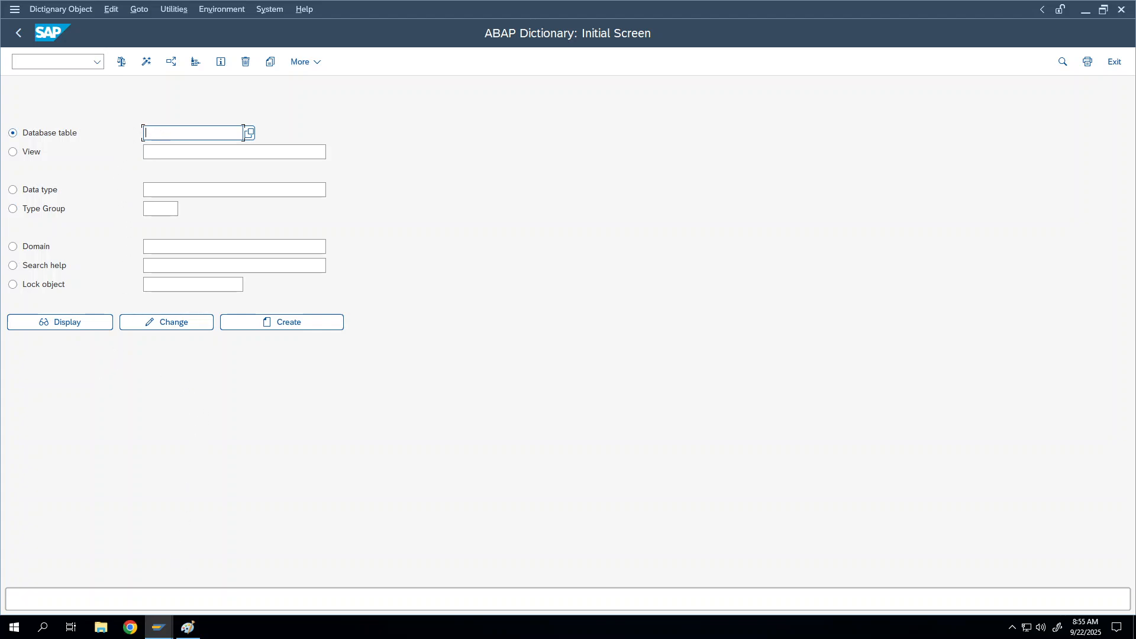
left_click(143, 133)
left_click(177, 152)
left_click(80, 324)
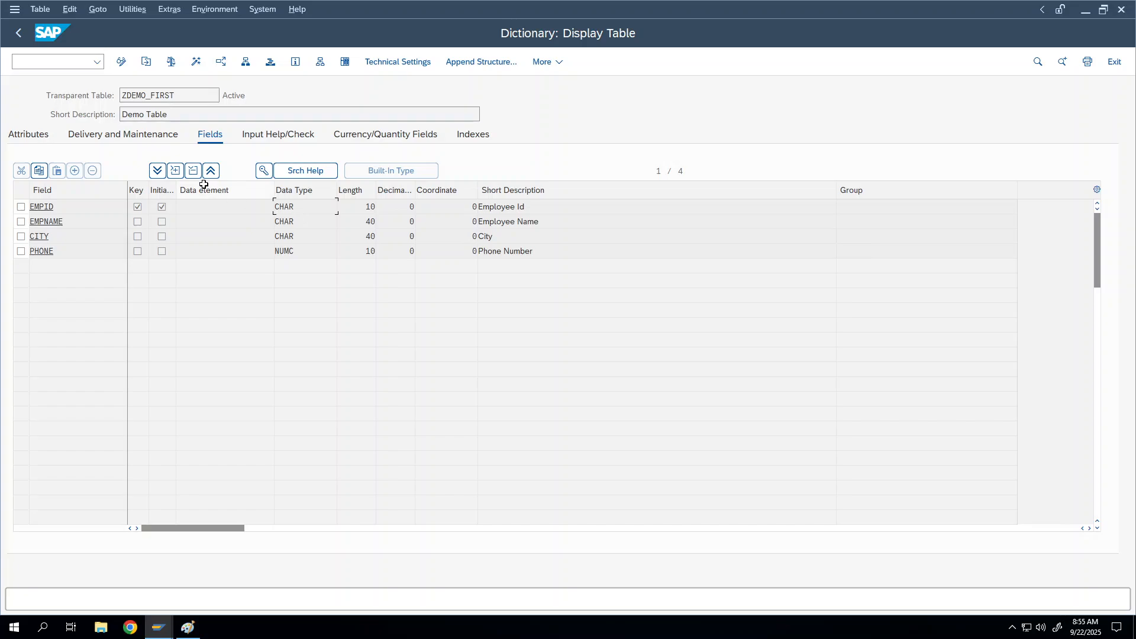
left_click(202, 207)
left_click(21, 37)
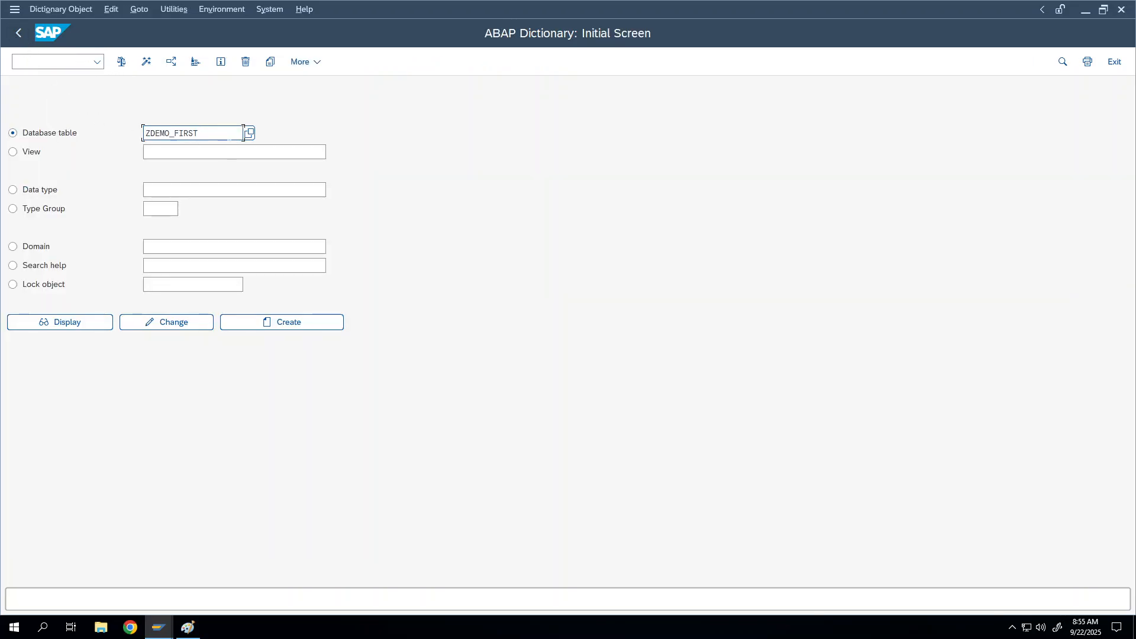
left_click(234, 135)
key("BackSpace")
key("BackSpace")
key("BackSpace")
key("BackSpace")
key("BackSpace")
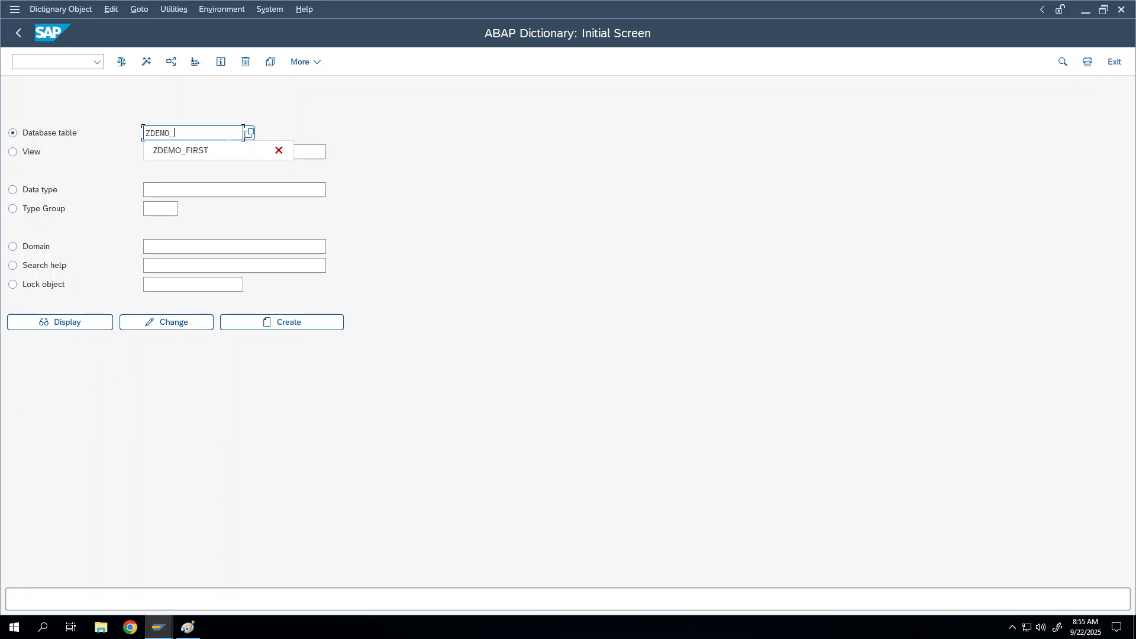
Complete the table name as ZDEMO_EMPLOYEE and create the new table
type("EMPLOYEE")
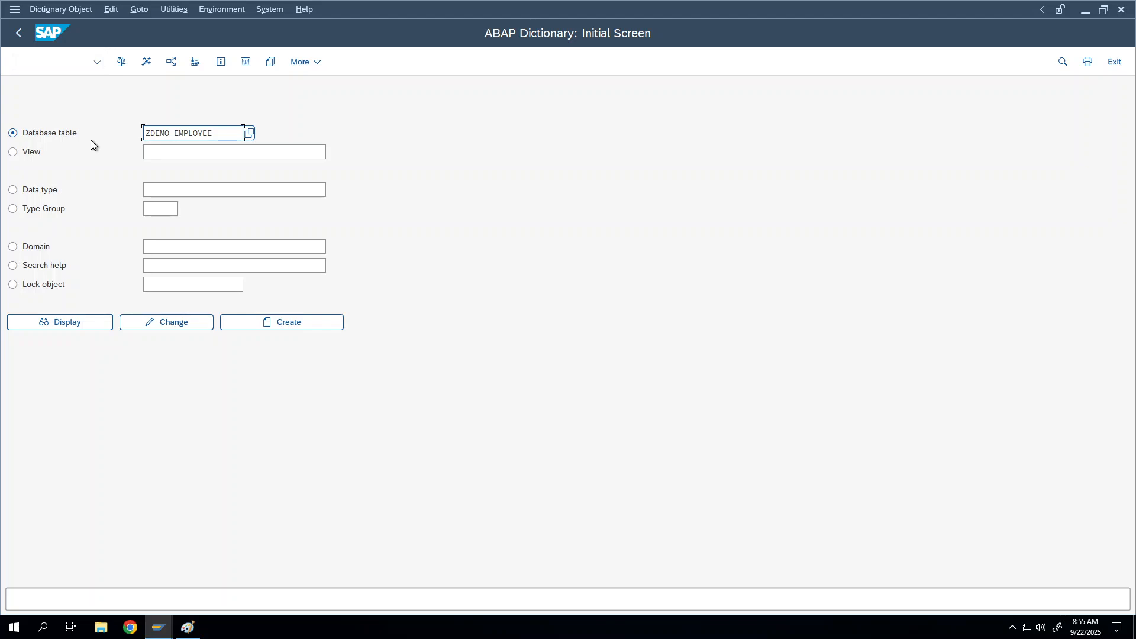
left_click(244, 323)
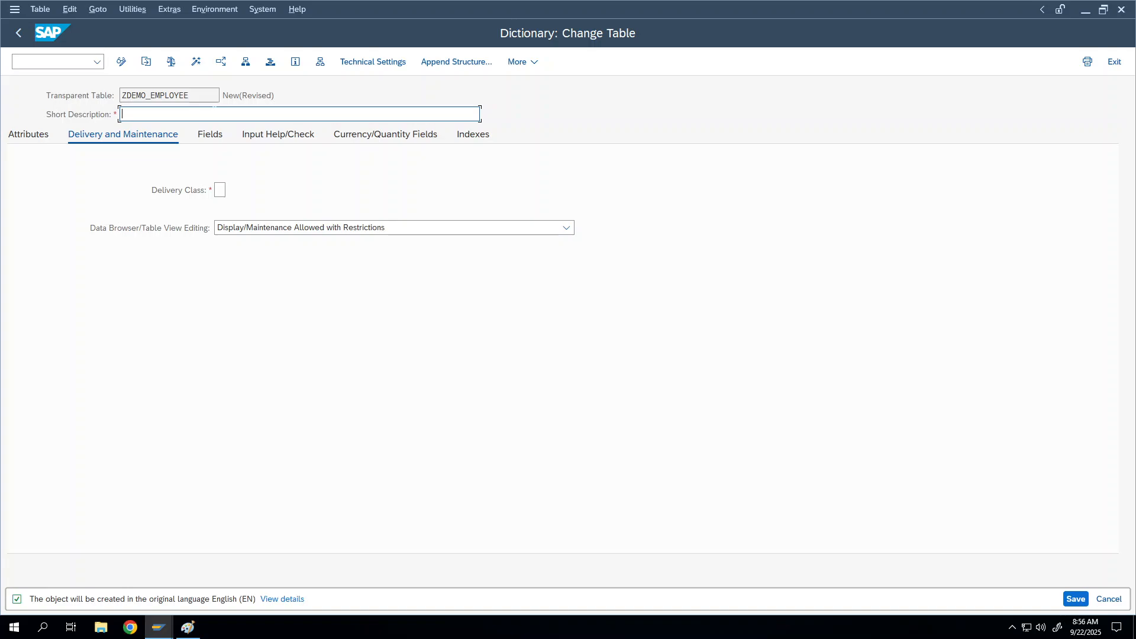
Enter the short description 'Employee Master Data' and call up the Delivery Class value help
type("Employee Master Data")
left_click(224, 190)
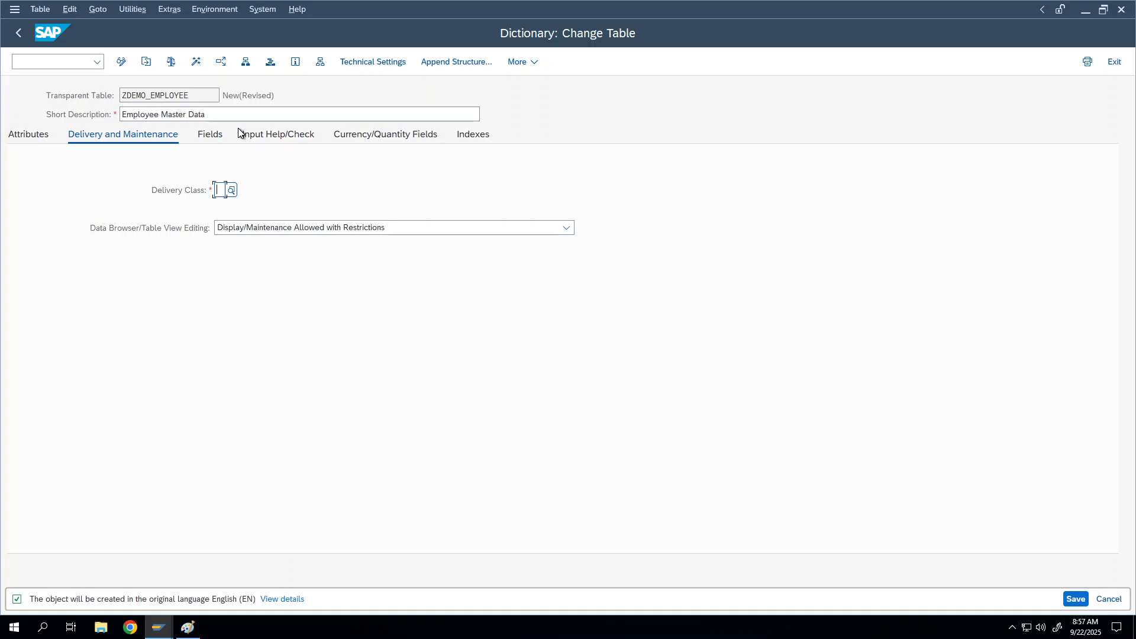
left_click(231, 190)
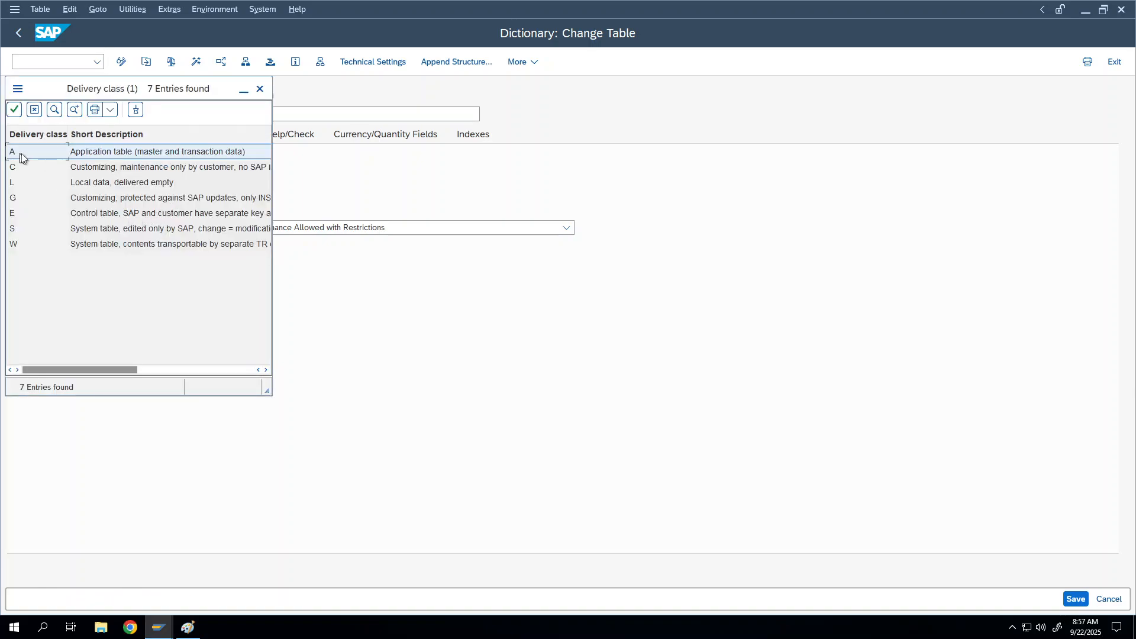
Assign delivery class A (application table) to ZDEMO_EMPLOYEE
left_click(146, 171)
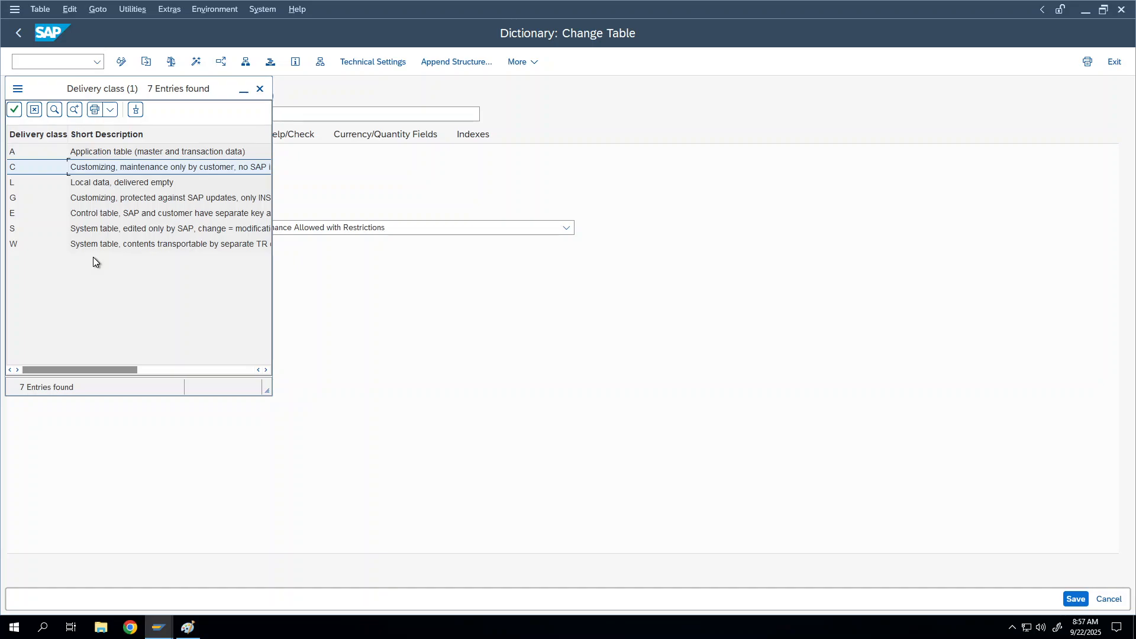
left_click(90, 158)
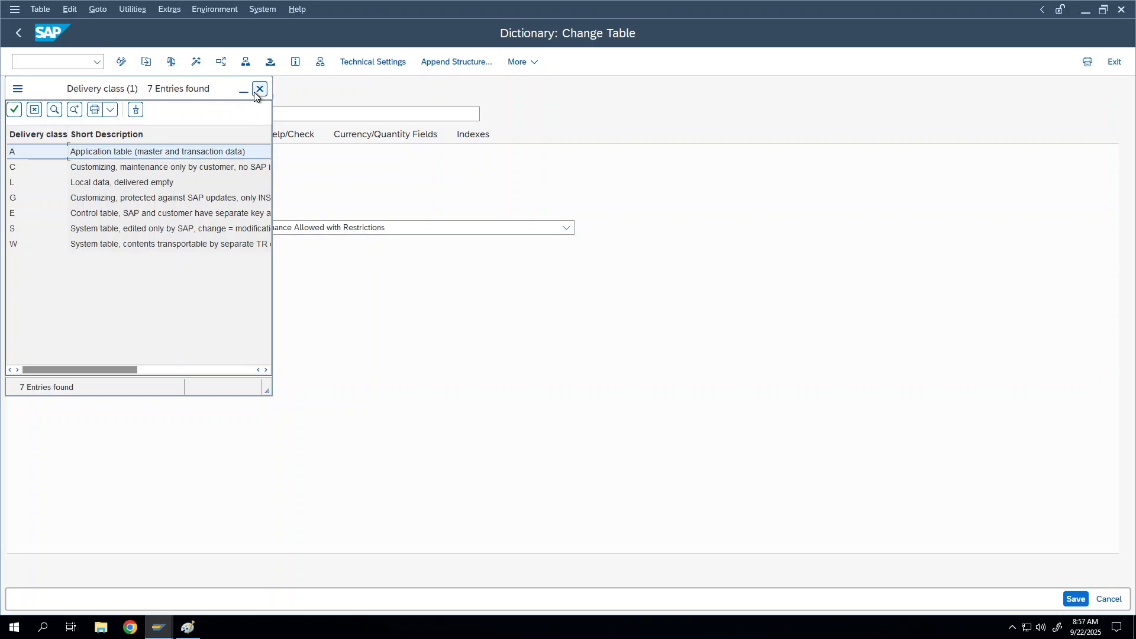
double_click(26, 152)
Set Data Browser/Table View Editing to Display/Maintenance Allowed
left_click(252, 229)
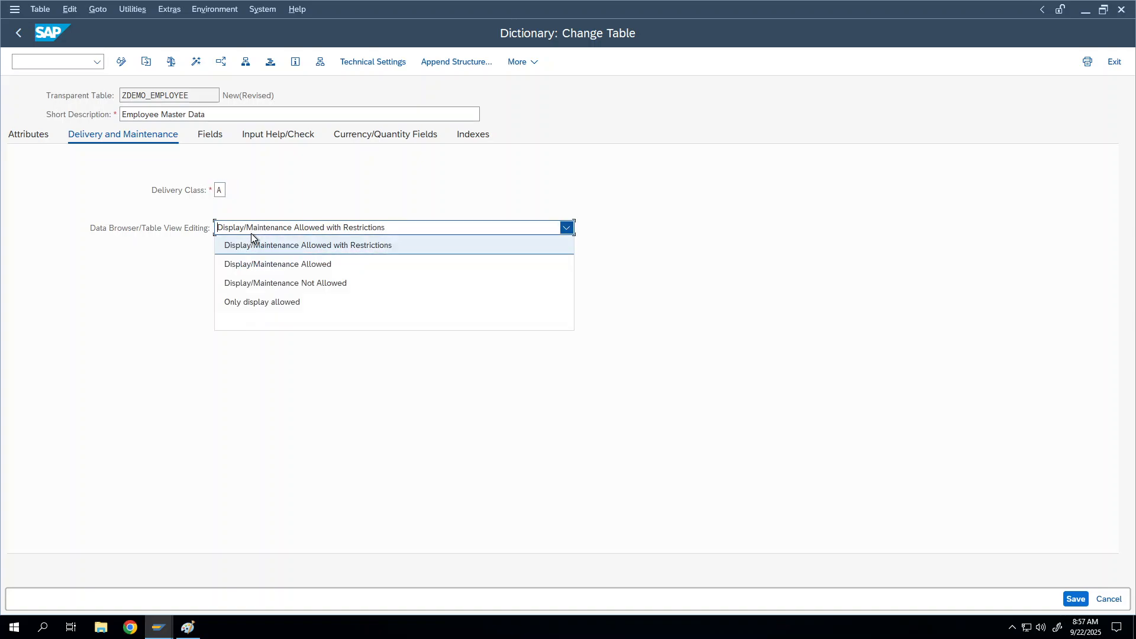
left_click(248, 265)
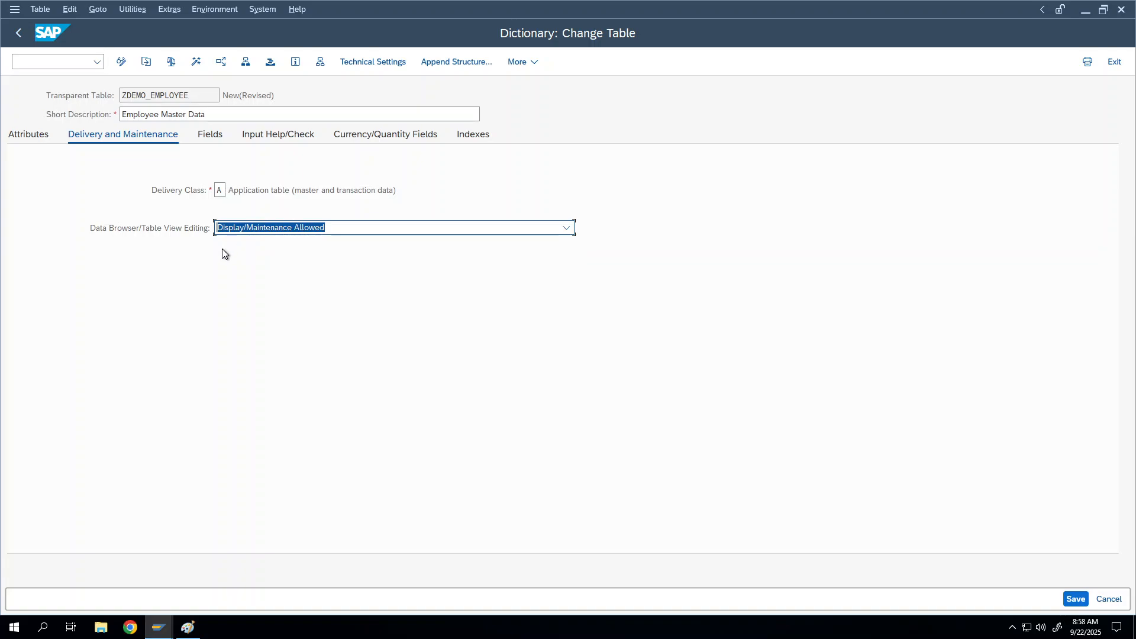
left_click(246, 232)
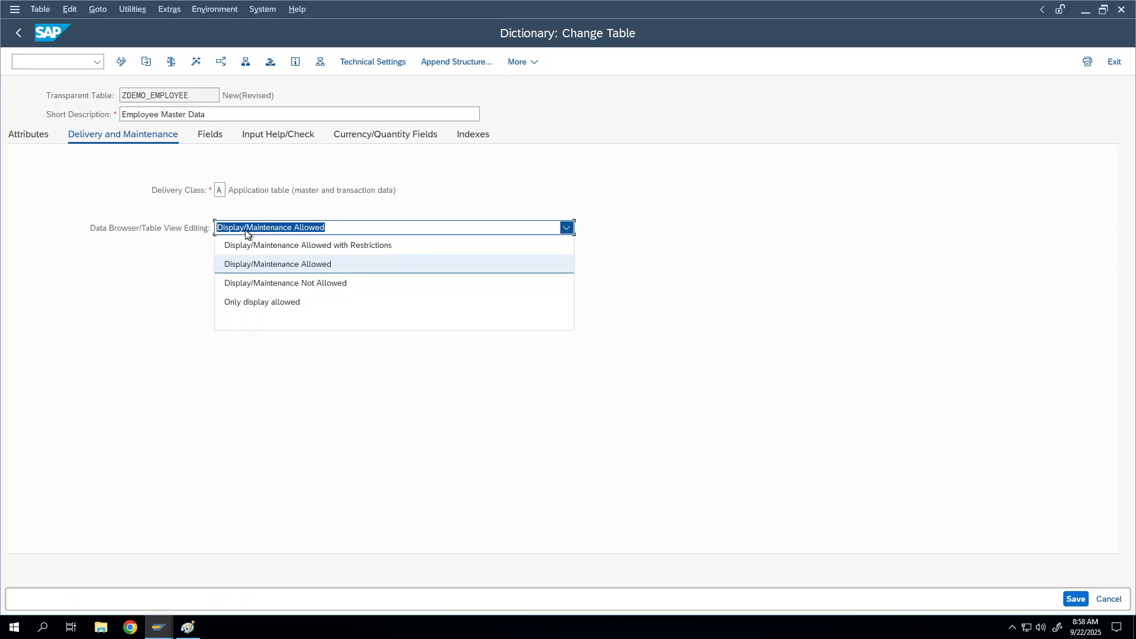
left_click(254, 201)
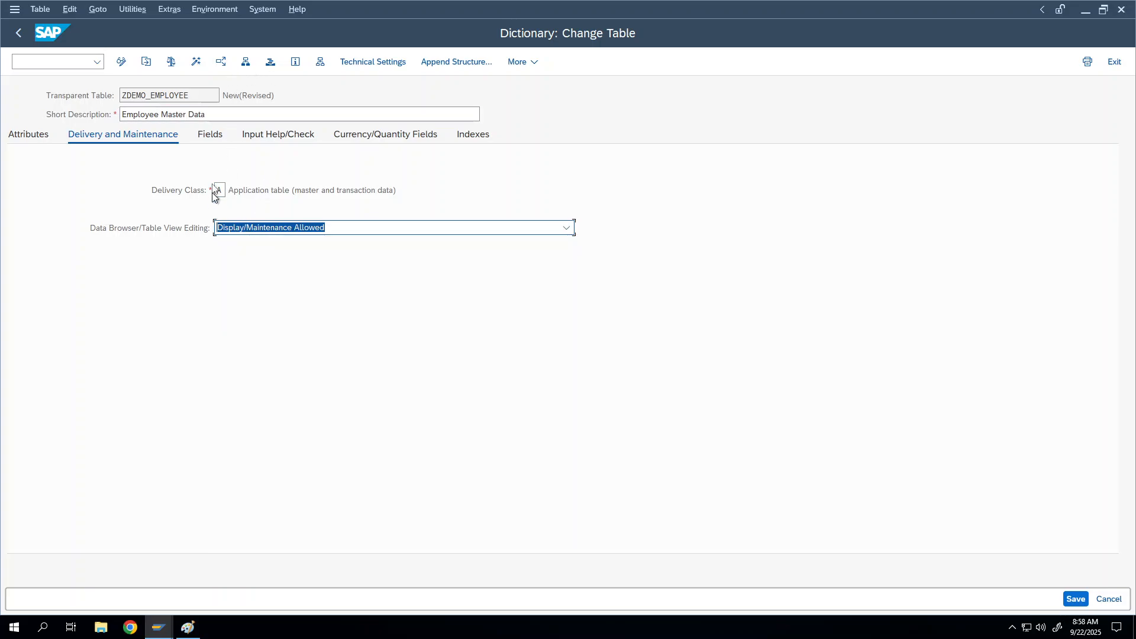
left_click(207, 136)
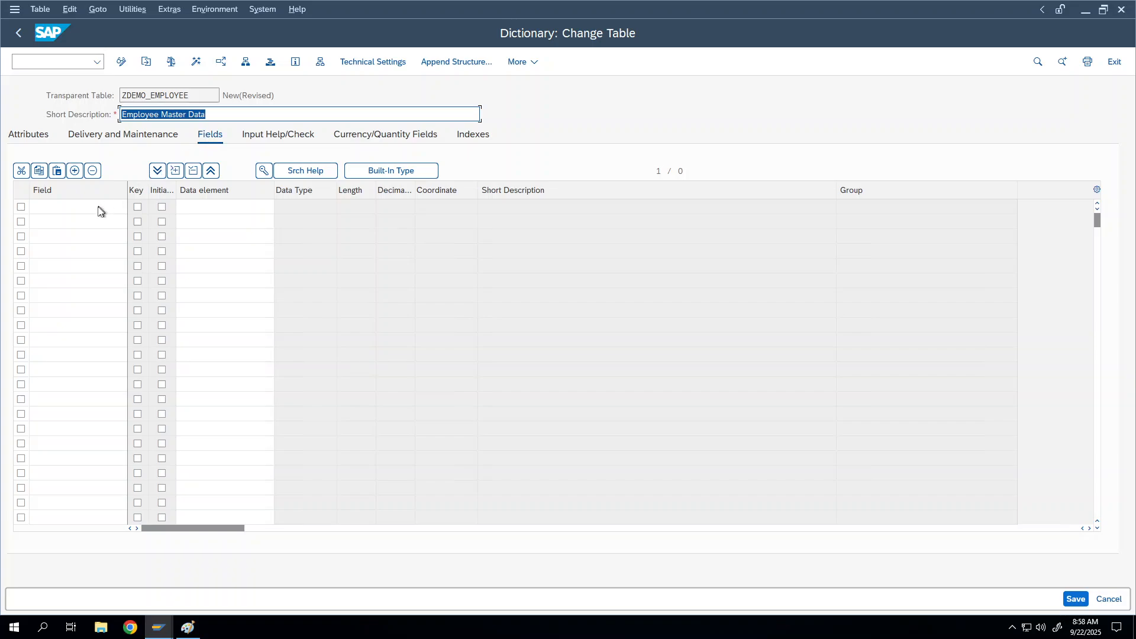
Enter EMPID as the first field name in the Fields tab
left_click(62, 209)
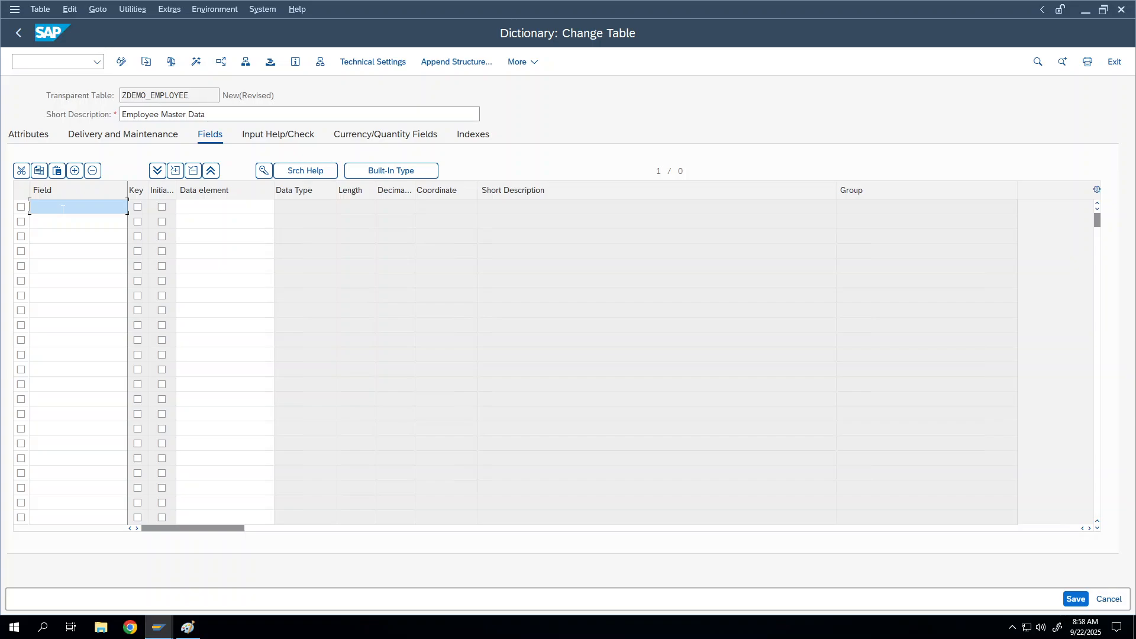
left_click(62, 209)
left_click(72, 203)
type("EMP")
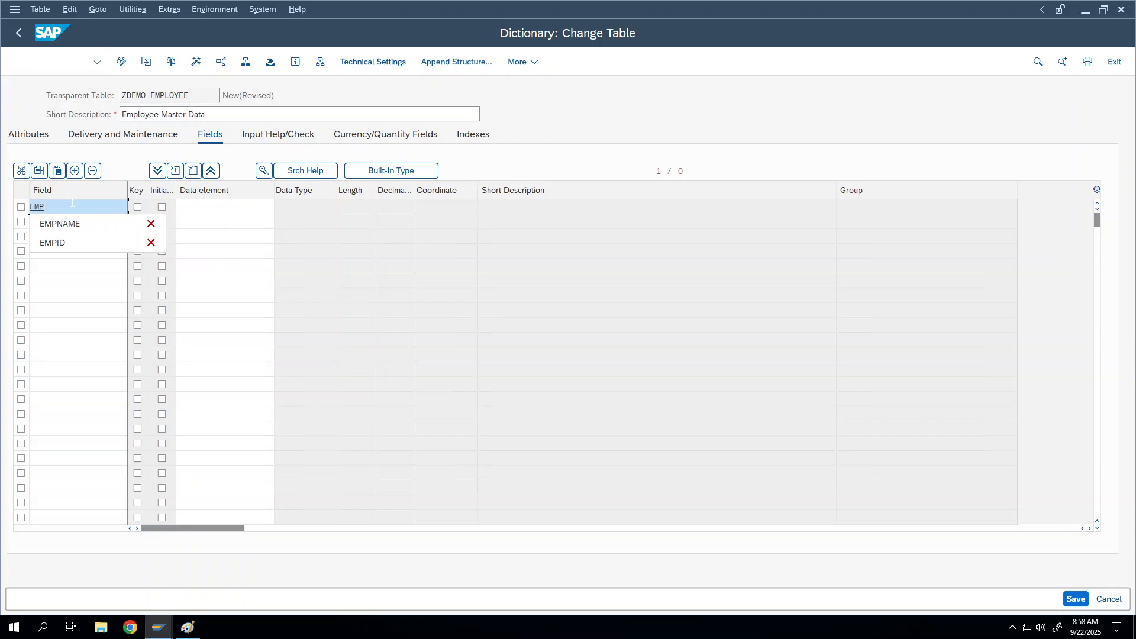
type("ID")
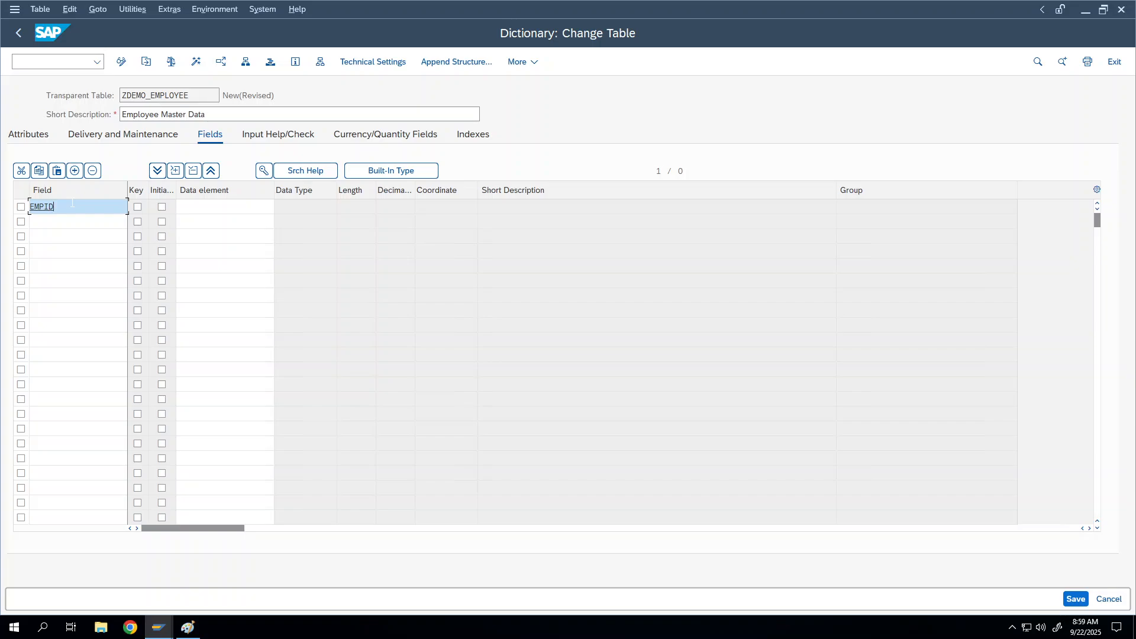
key("shift+Home")
key("Home")
type("_")
key("BackSpace")
left_click(74, 221)
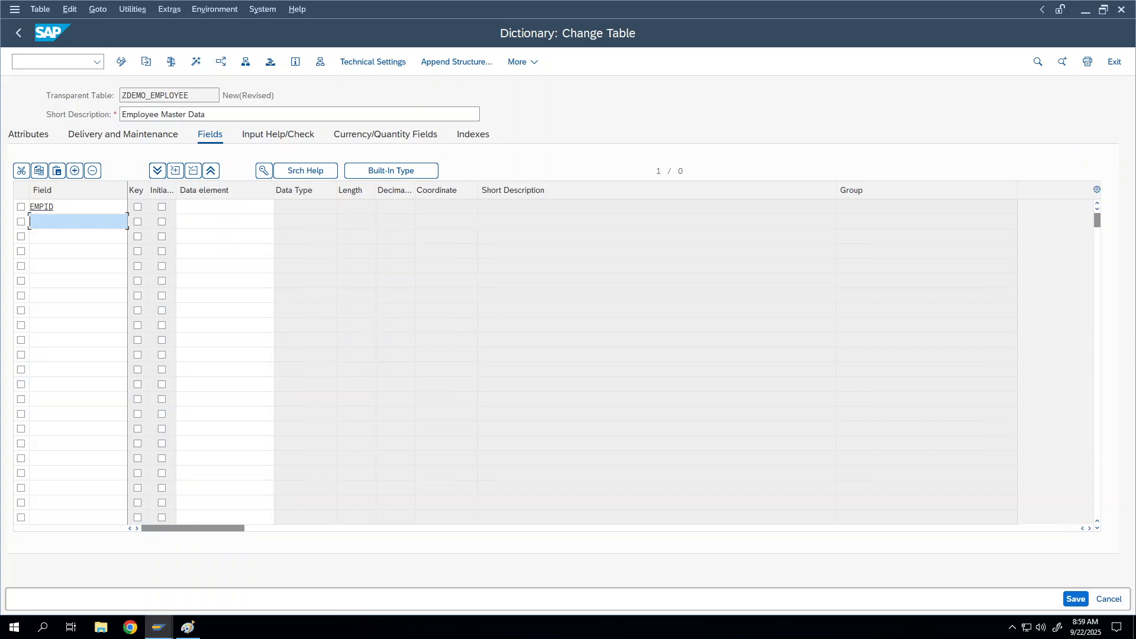
Tick the row-selection checkbox of the EMPID field row
left_click(58, 208)
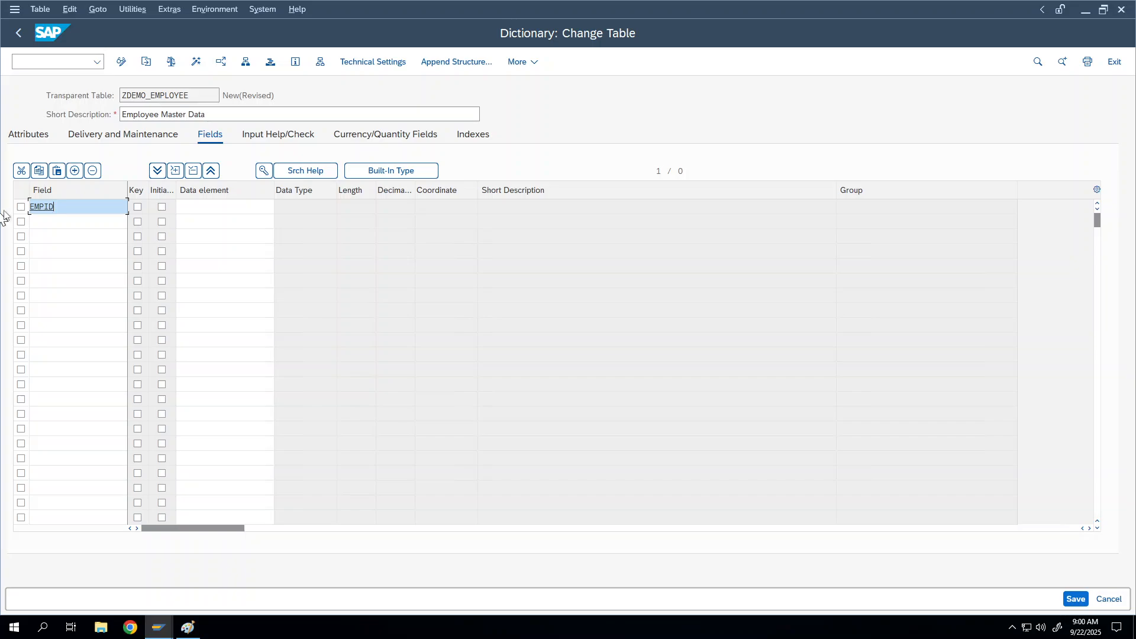
left_click(20, 208)
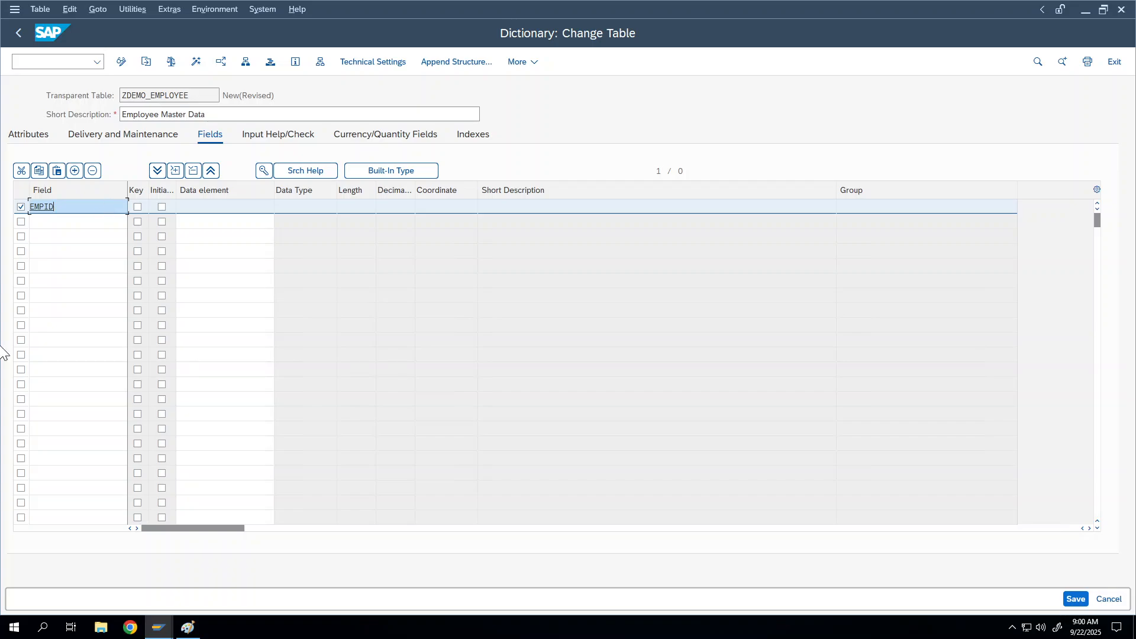
mouse_move(162, 632)
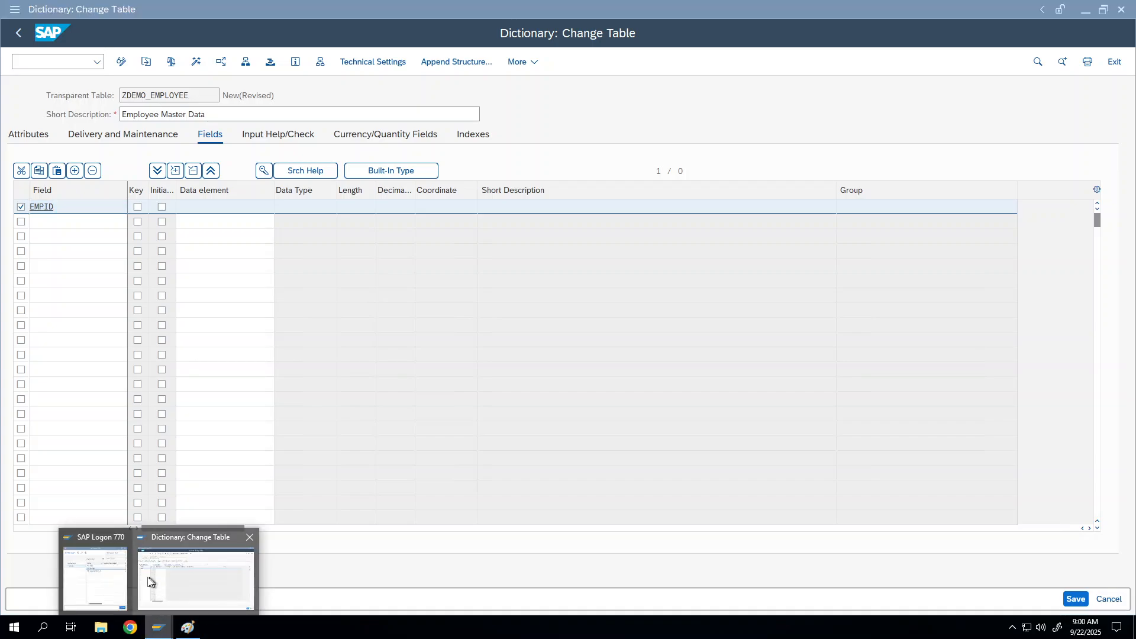
left_click(116, 573)
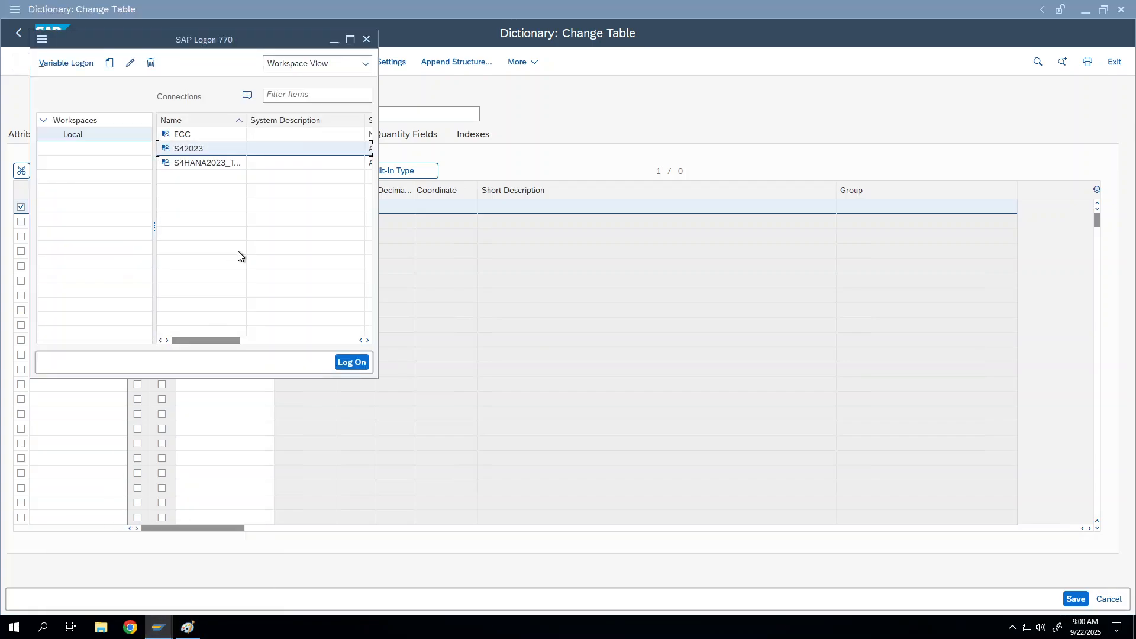
double_click(205, 148)
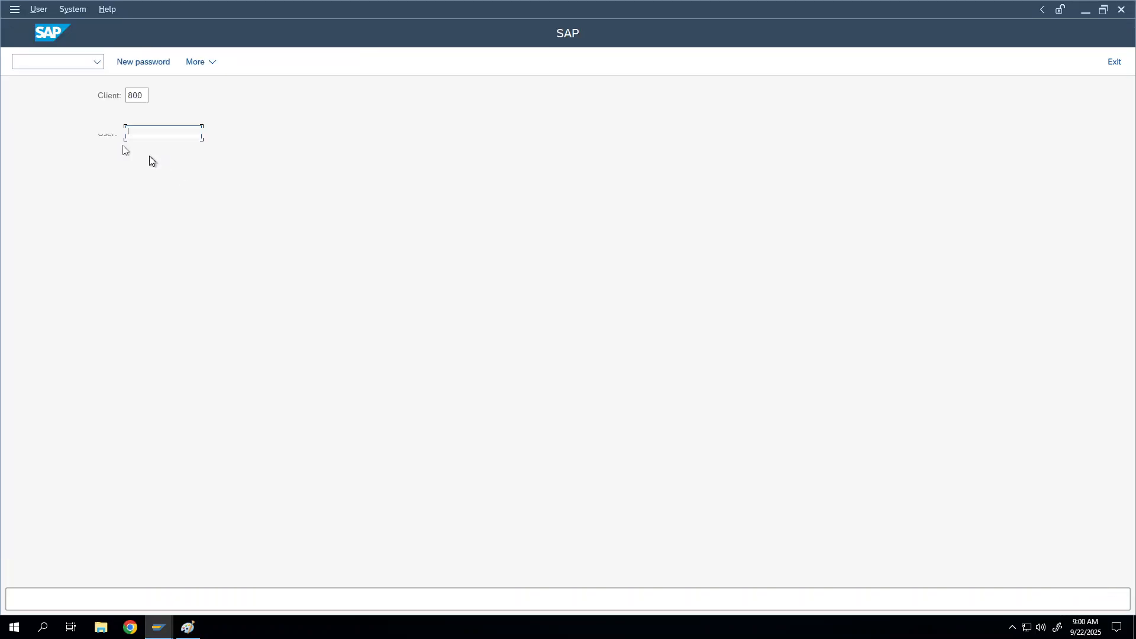
left_click_drag(127, 96, 143, 96)
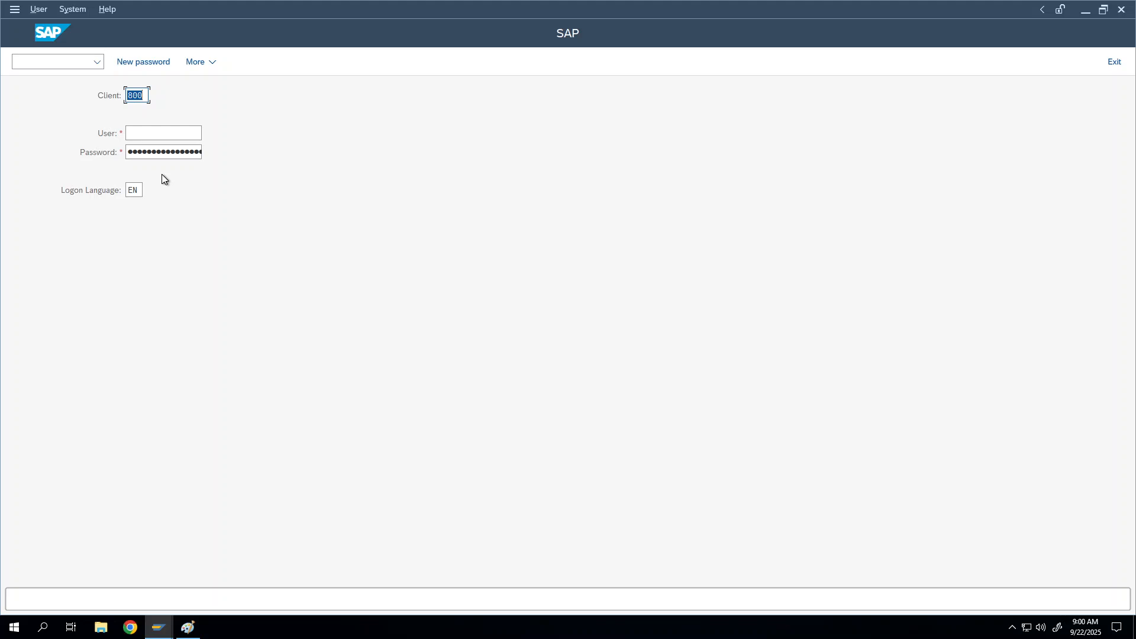
left_click(142, 95)
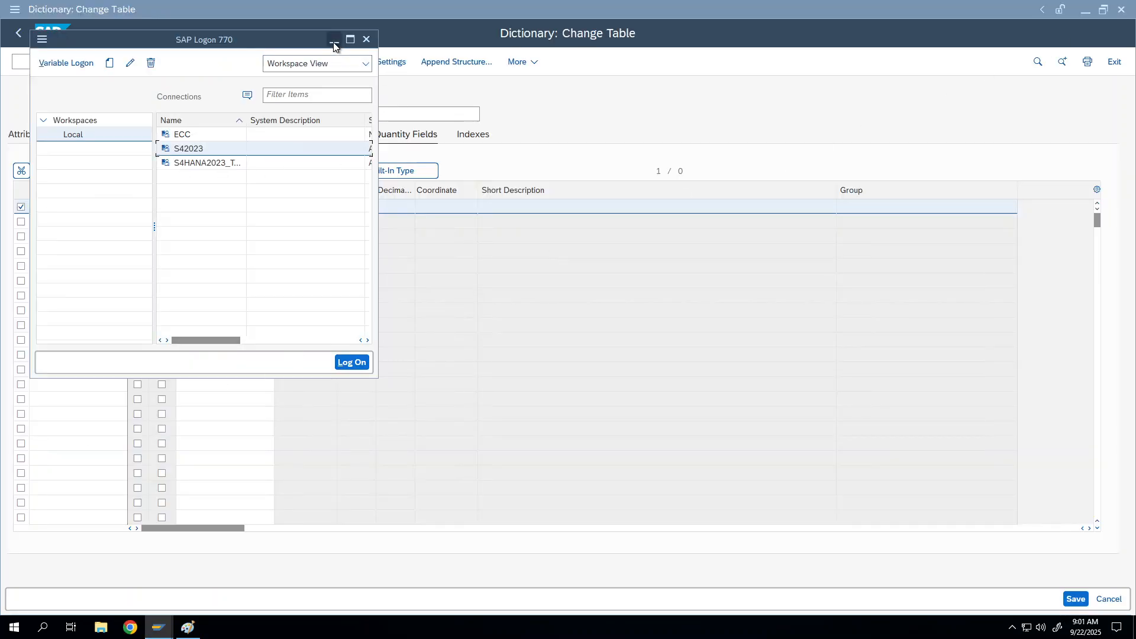
left_click(350, 37)
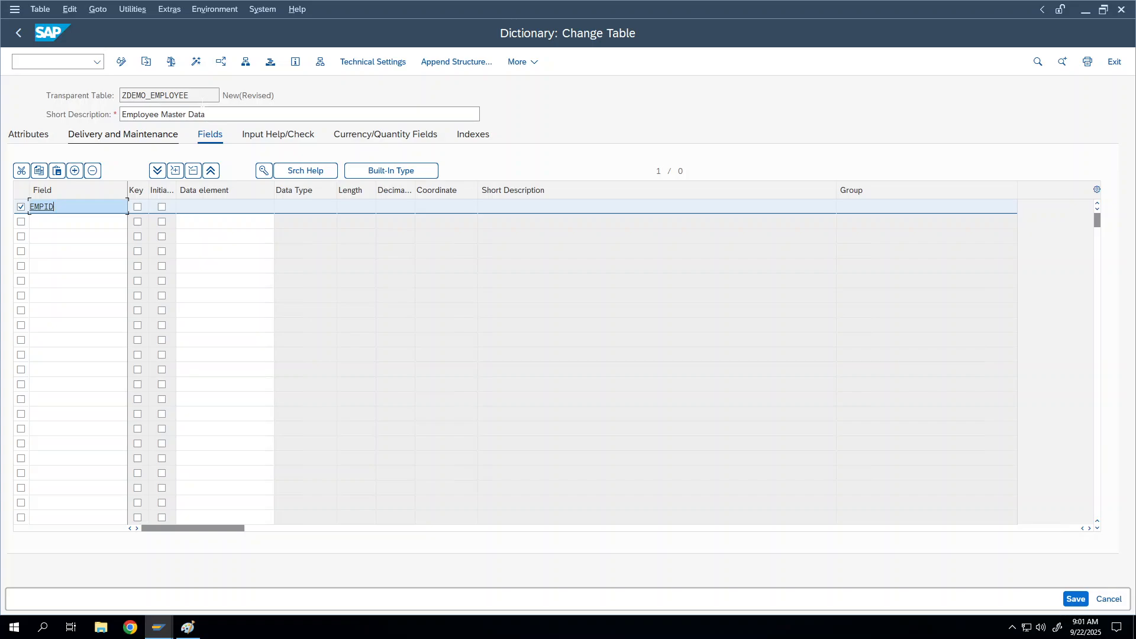
Select the ZDEMO_EMPLOYEE table name, then enter the command /o
double_click(142, 97)
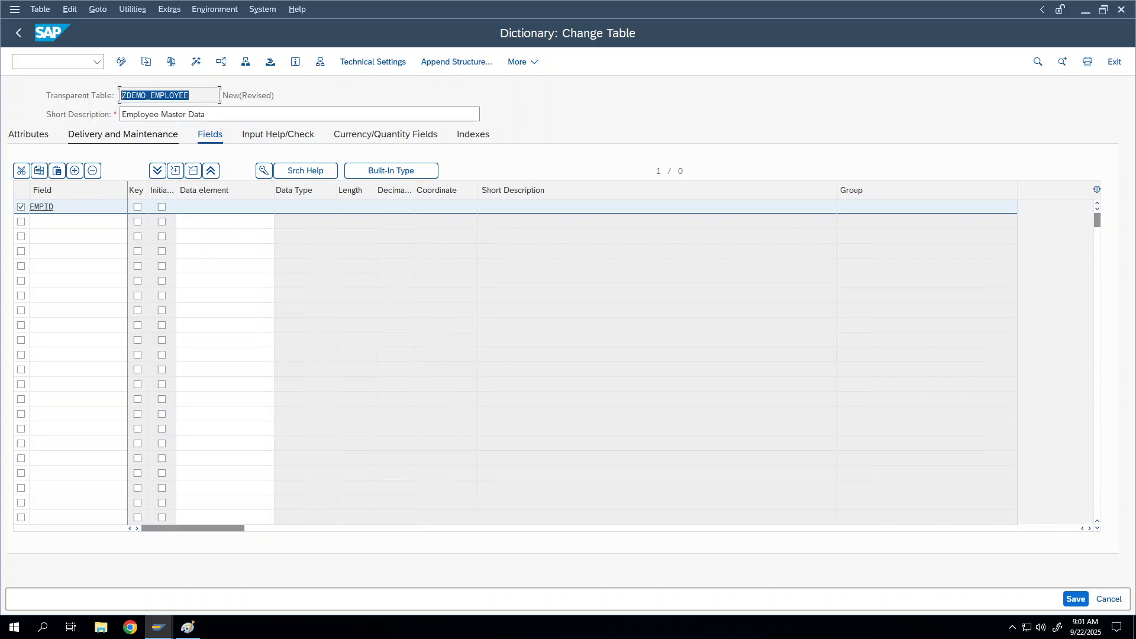
left_click(142, 96)
key("ctrl+a")
left_click(188, 95)
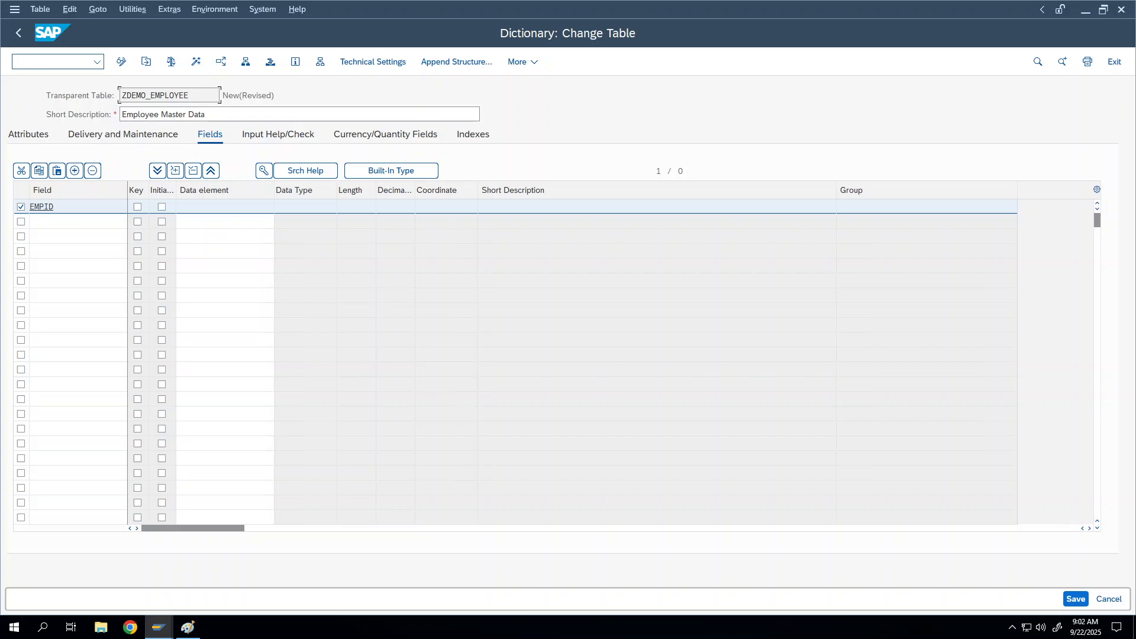
type("/oe")
key("BackSpace")
Open table ZDEMO_FIRST for display in a new SE11 session
type("se11")
key("Return")
key("BackSpace")
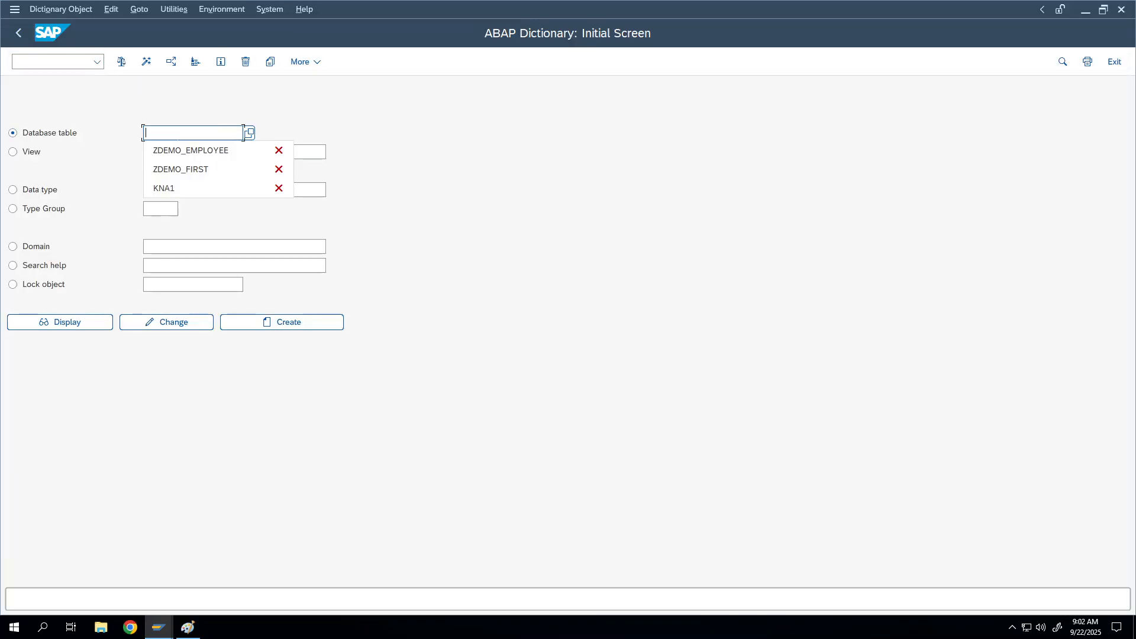
left_click(188, 166)
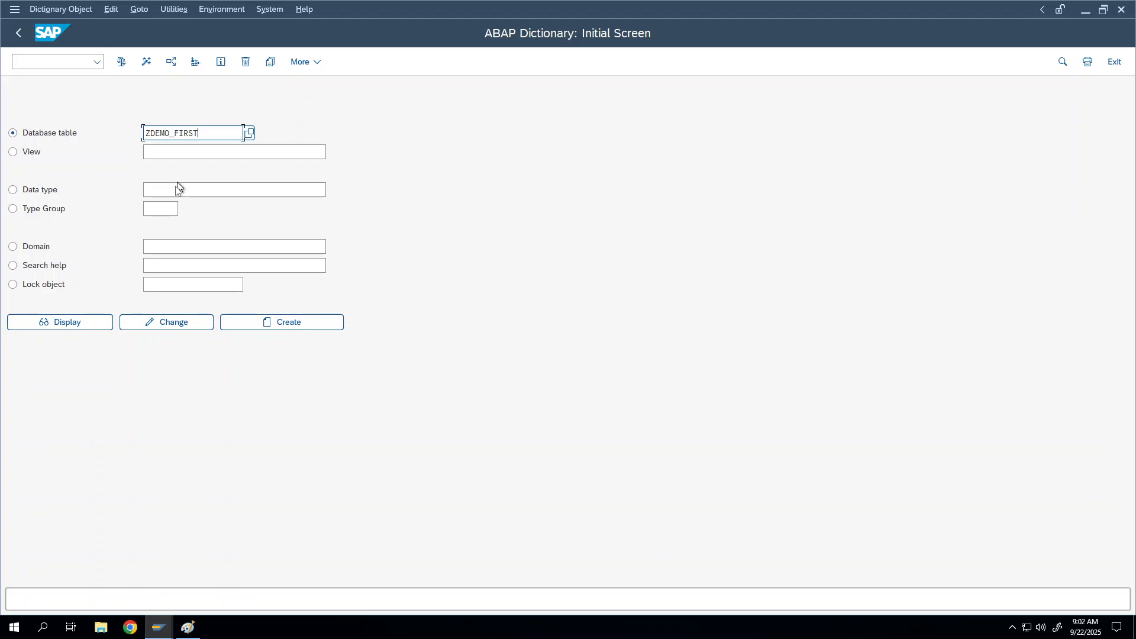
left_click(61, 323)
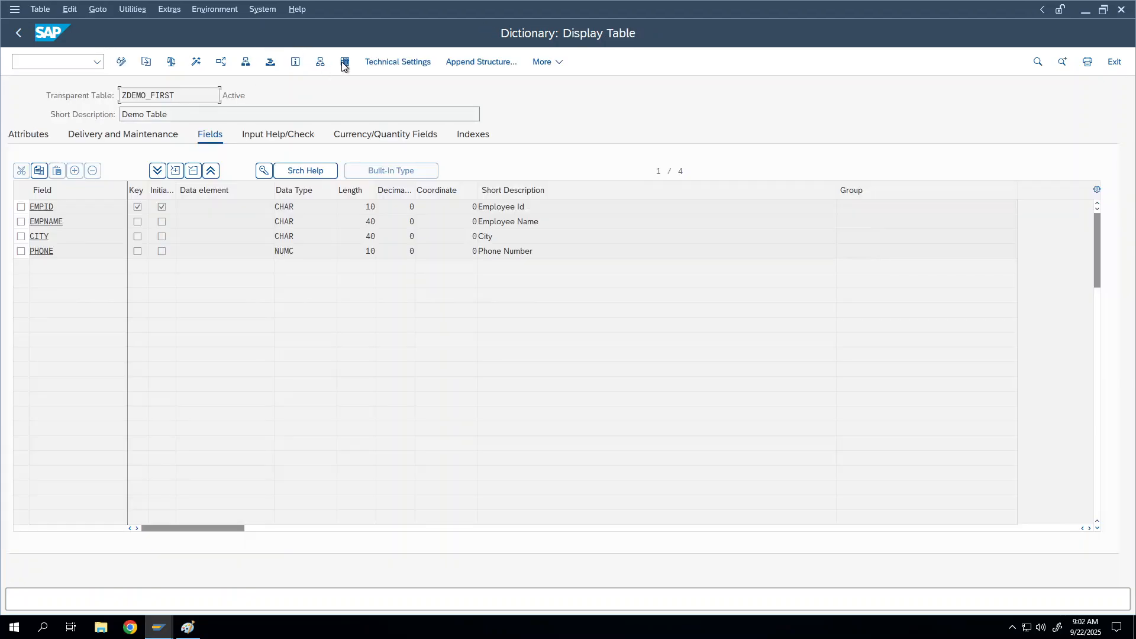
Select the ZDEMO_FIRST table name and bring up its Data Browser selection screen
left_click_drag(187, 95, 109, 98)
left_click(172, 97)
key("ctrl+a")
left_click(221, 61)
List ZDEMO_FIRST's entries 100 and 101, inspect their values, then return to ZDEMO_EMPLOYEE
left_click(346, 62)
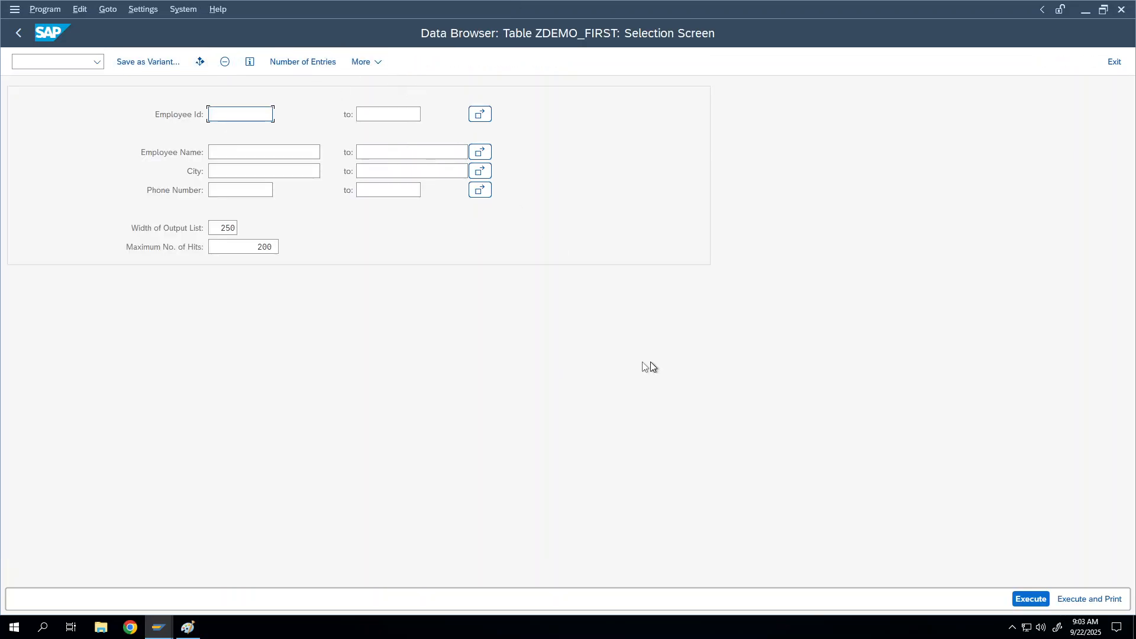
key("F8")
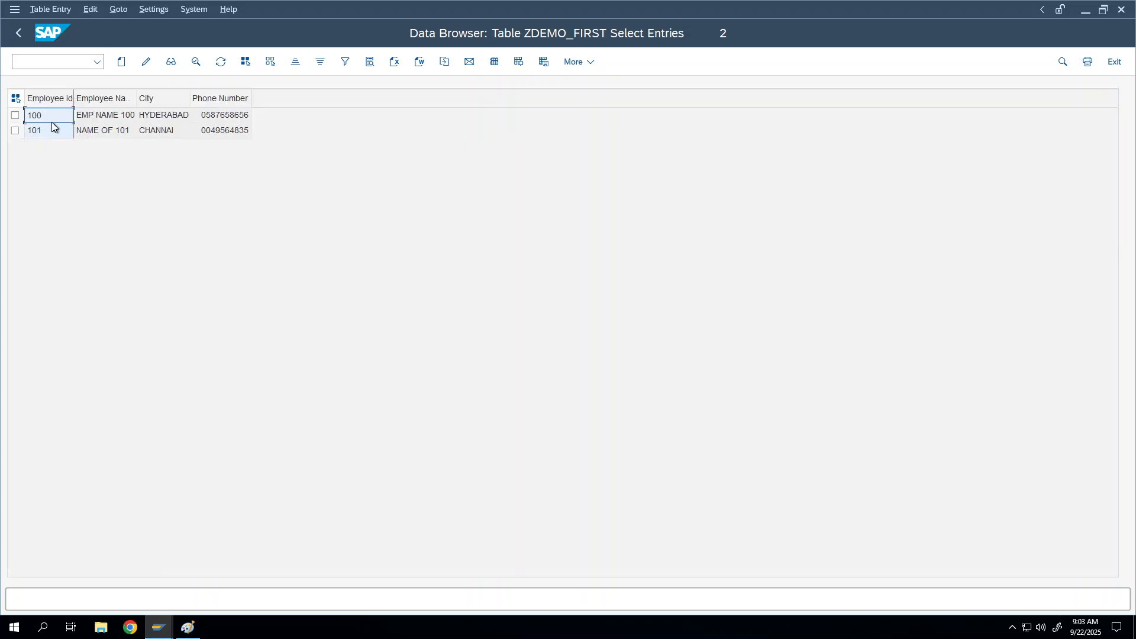
left_click(247, 116)
left_click(242, 131)
left_click(55, 118)
left_click(139, 119)
left_click(48, 120)
left_click(46, 131)
left_click(15, 115)
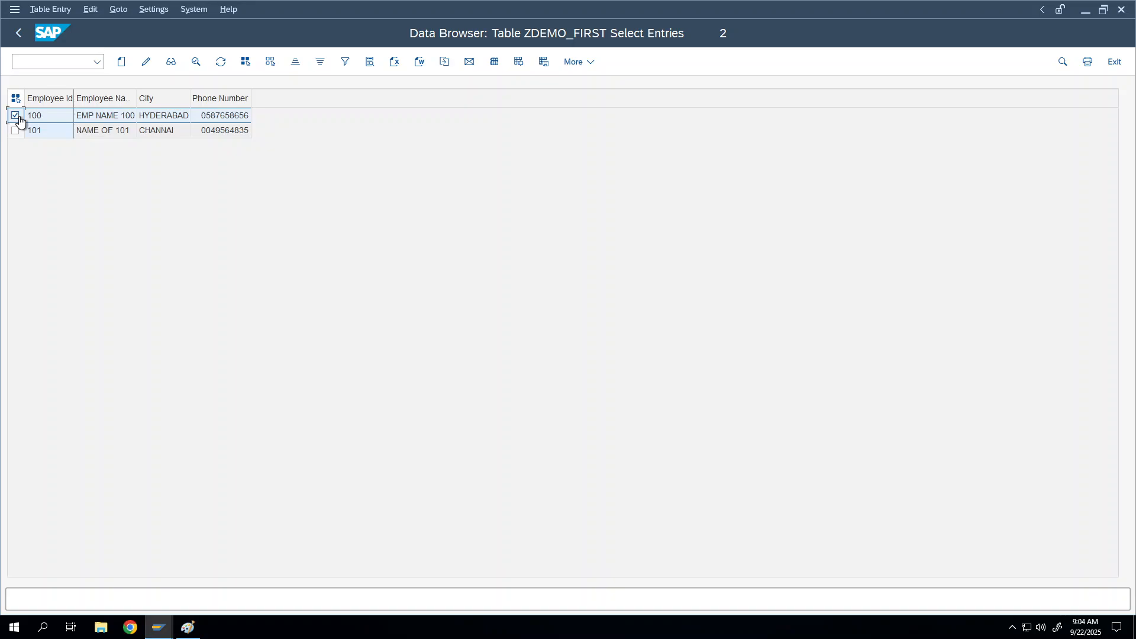
key("alt+Tab")
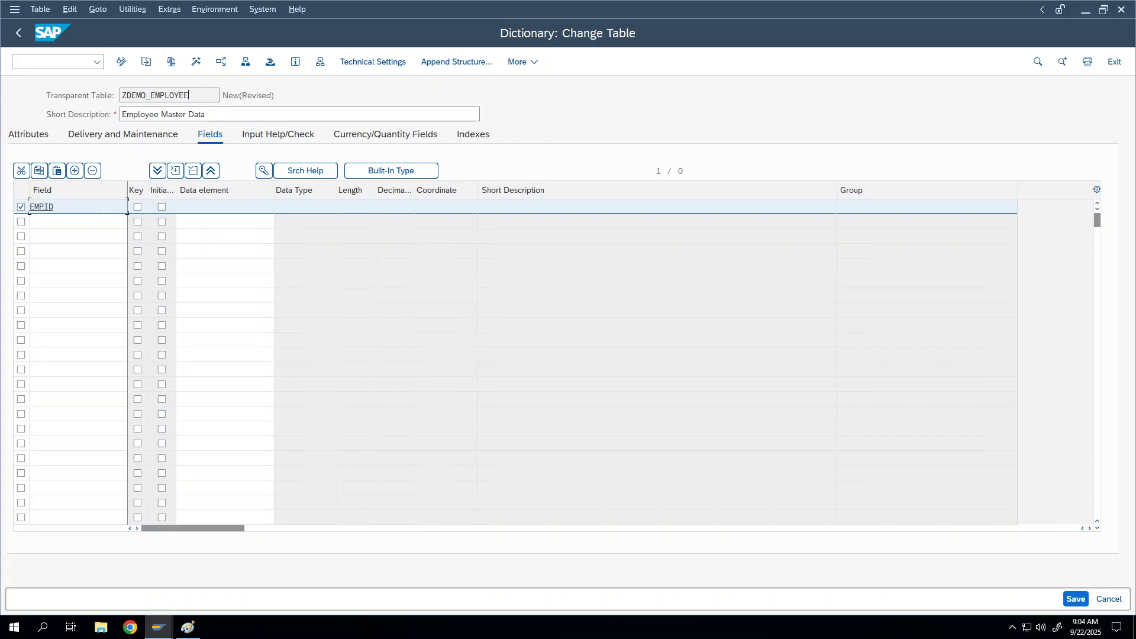
Tick Key and Initial Values for the EMPID row, leaving its data element blank
left_click(103, 207)
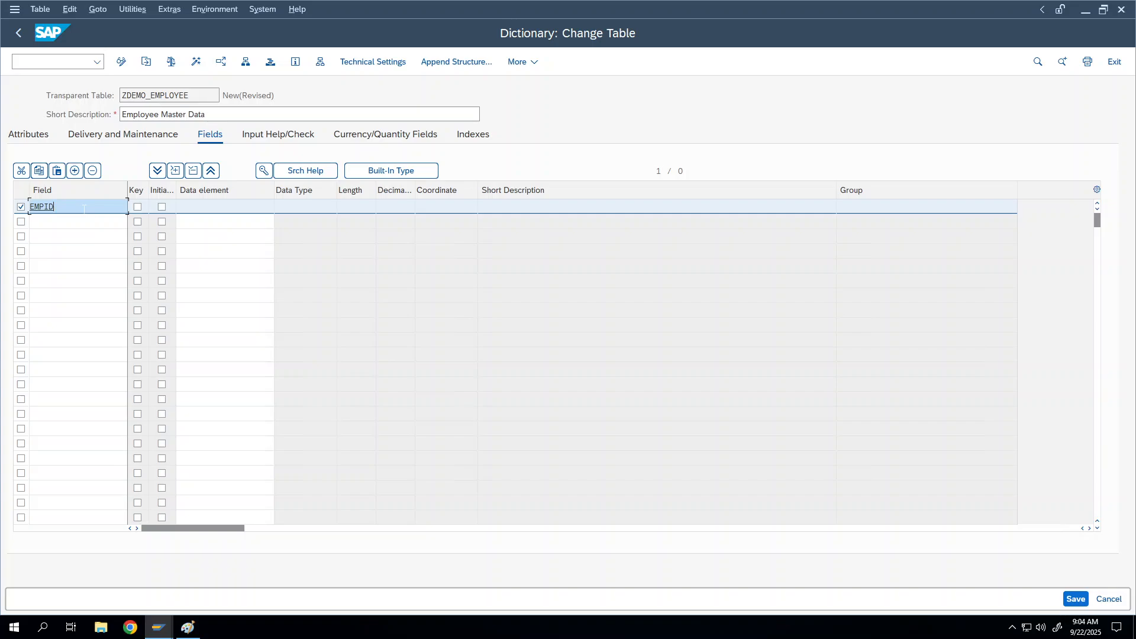
left_click(138, 207)
left_click(162, 206)
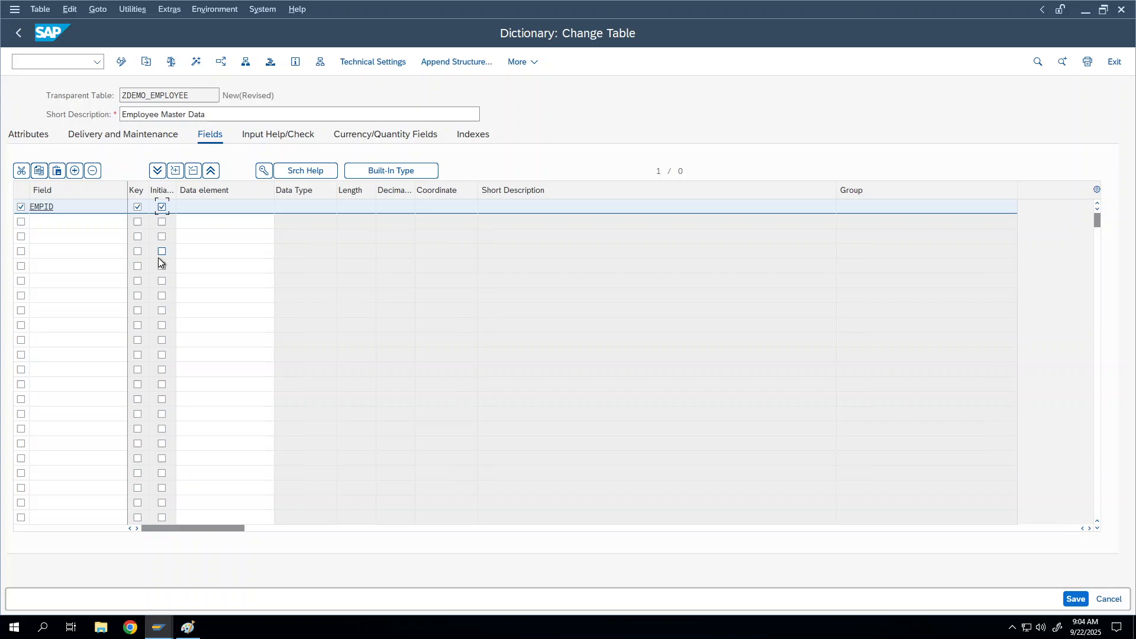
left_click(199, 204)
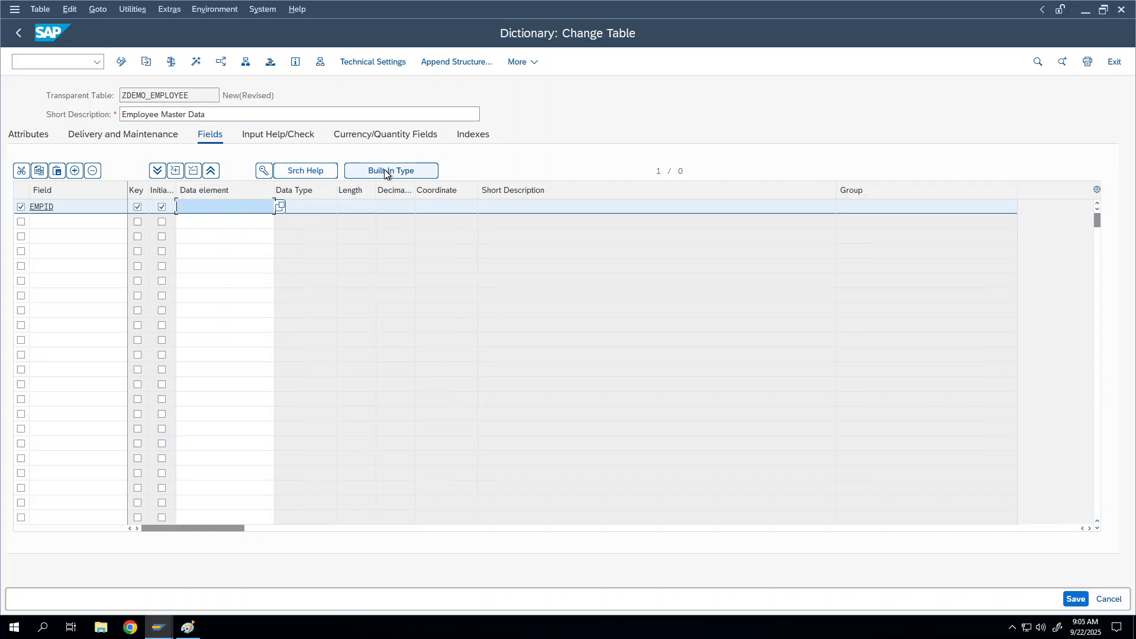
Switch to built-in type and give the row CHAR, length 10, description 'Employee Id'
left_click(362, 172)
left_click(299, 206)
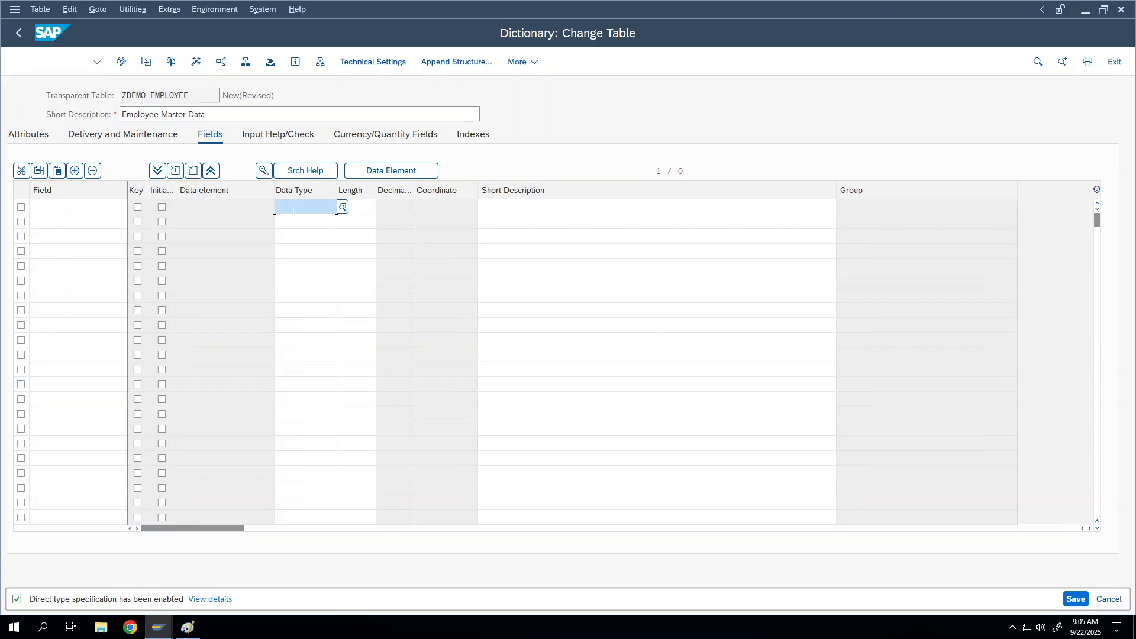
left_click(295, 223)
left_click(355, 207)
key("Return")
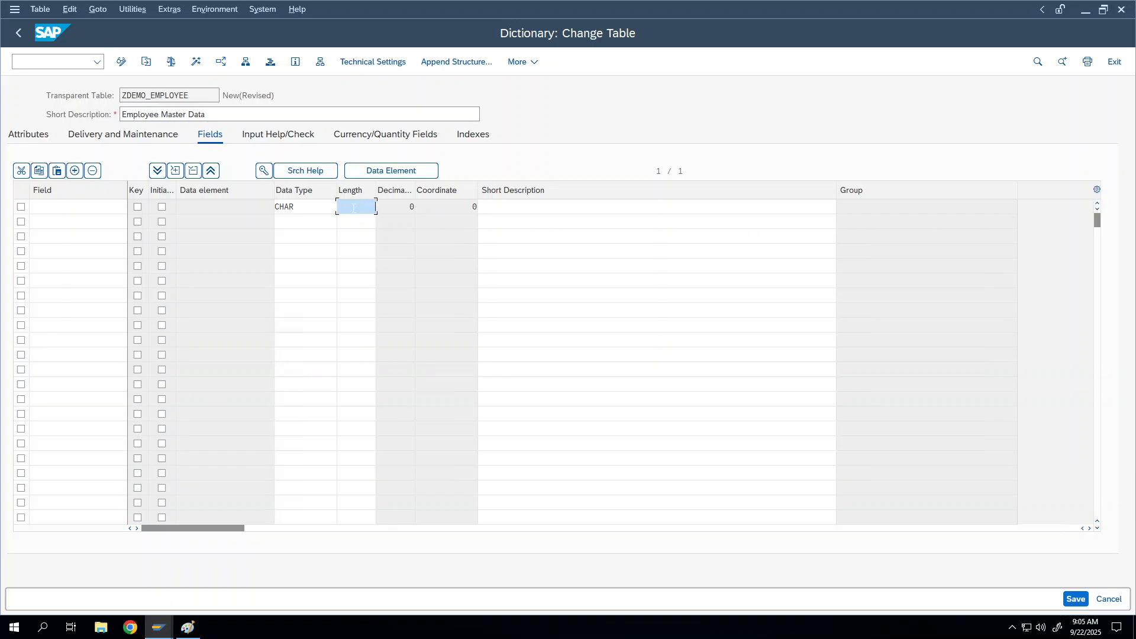
type("10")
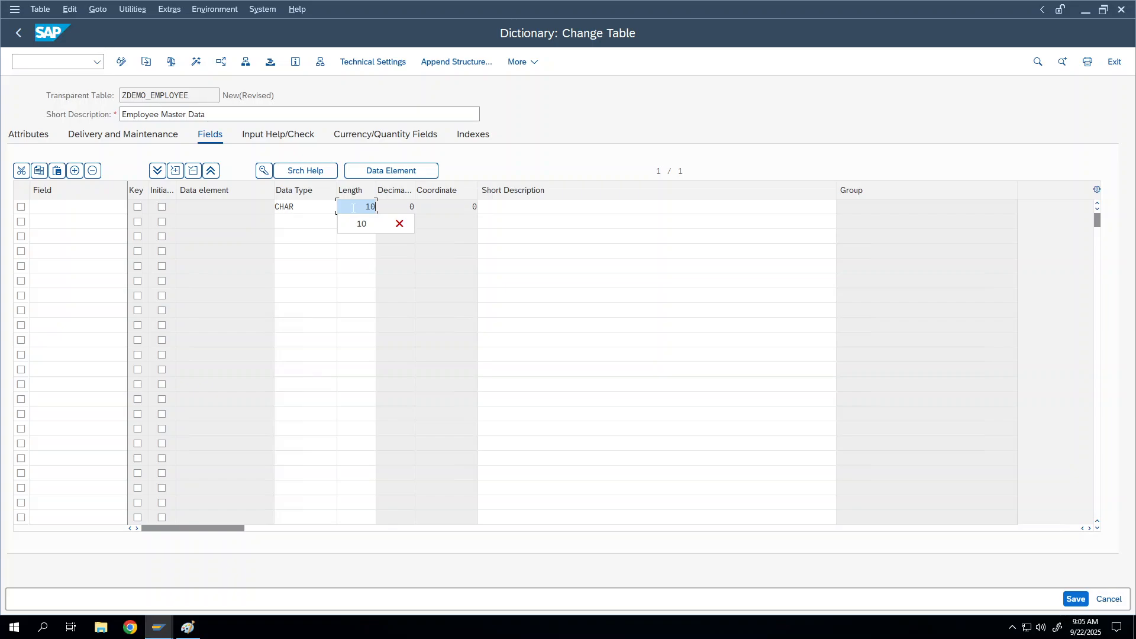
left_click(508, 207)
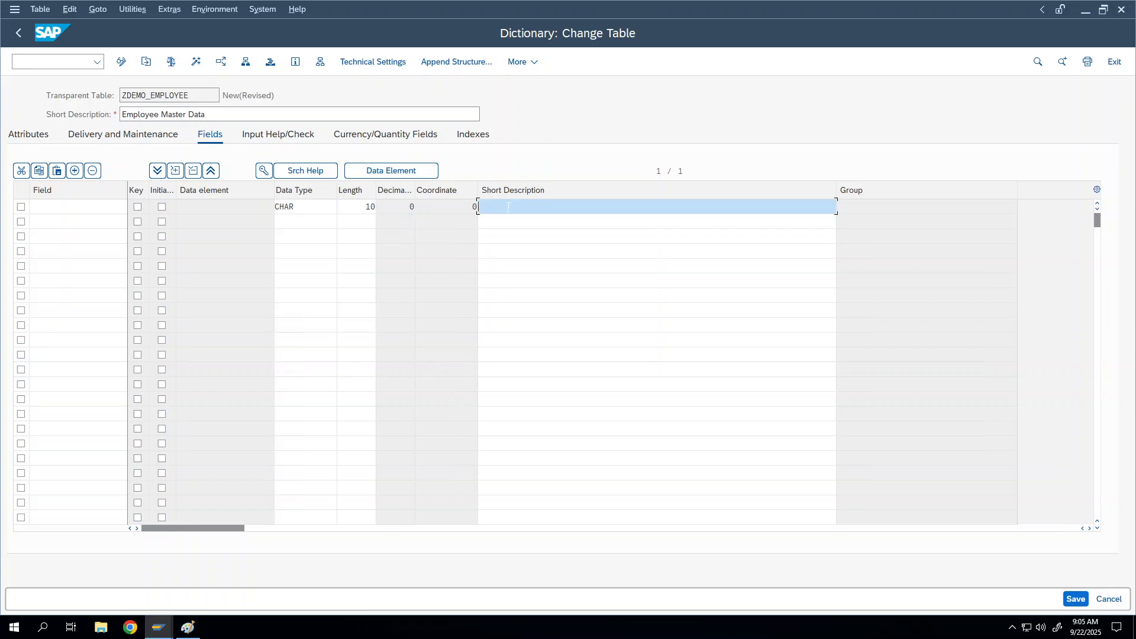
type("Employee Id")
Name the first field EMPID and flag it as key with initial values
left_click(45, 207)
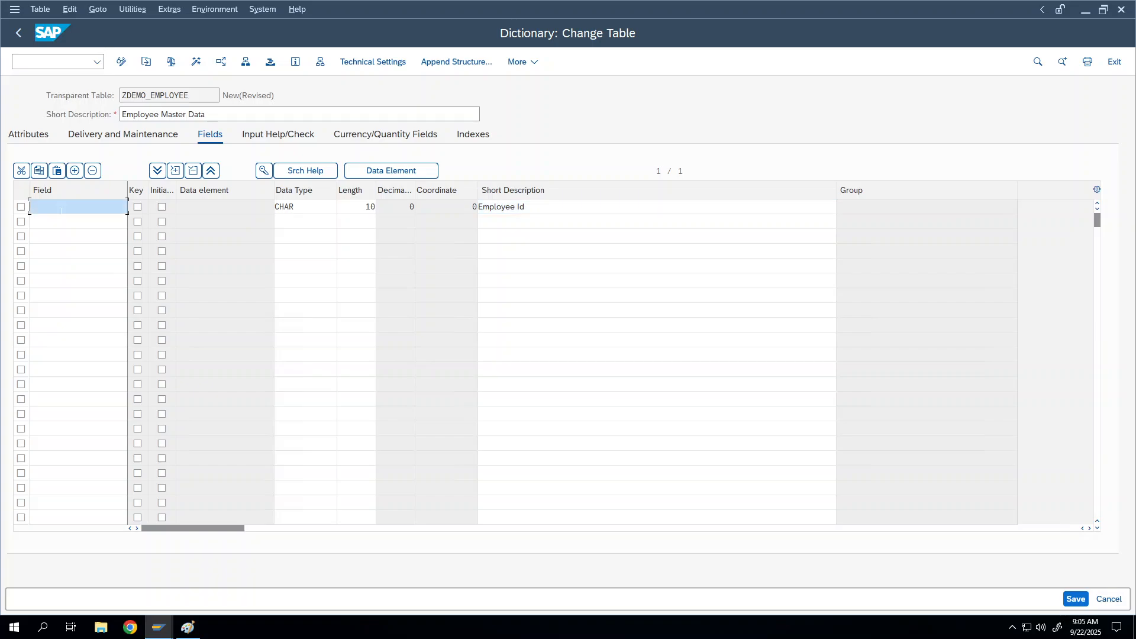
type("EMPID")
left_click(138, 206)
left_click(162, 207)
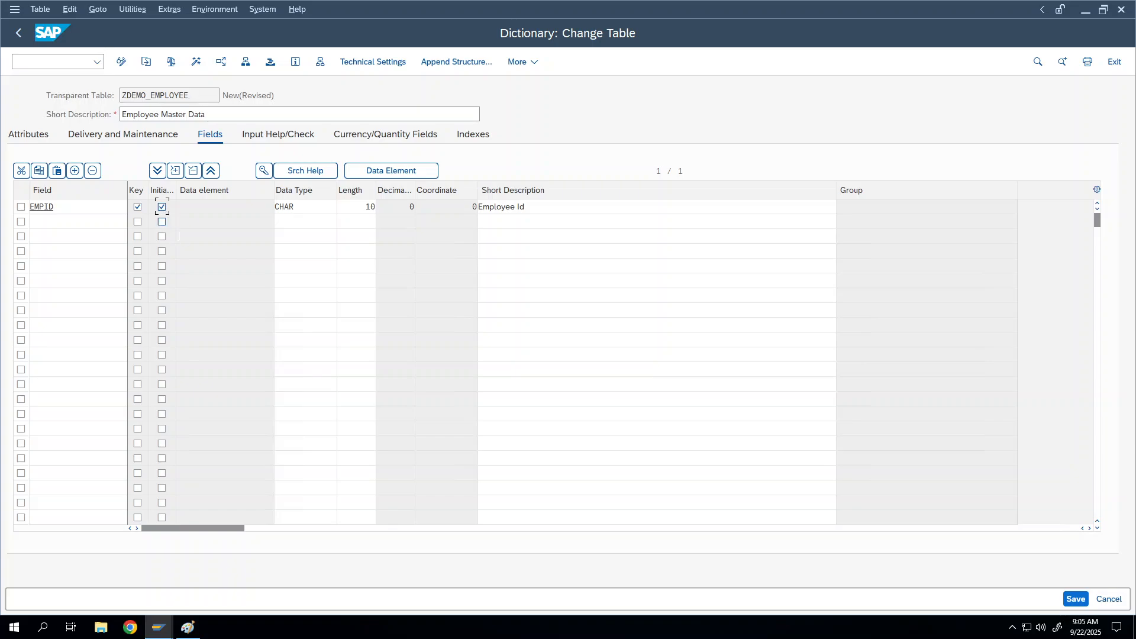
left_click(91, 220)
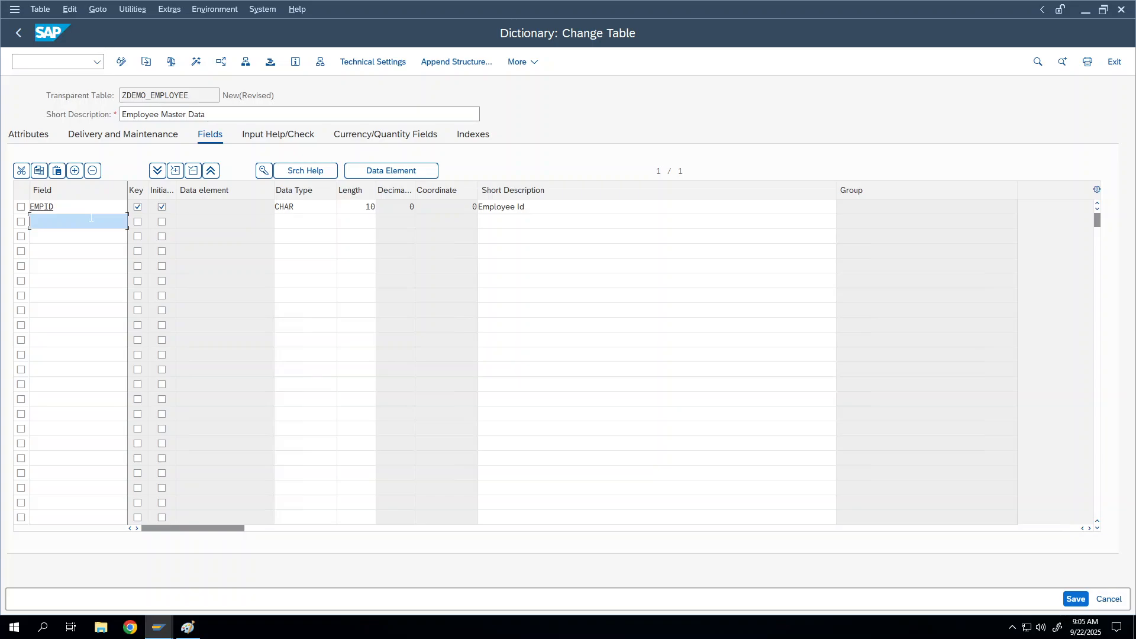
Add field EMPNAME as CHAR, length 40, with description 'Employee Name'
type("EMPN")
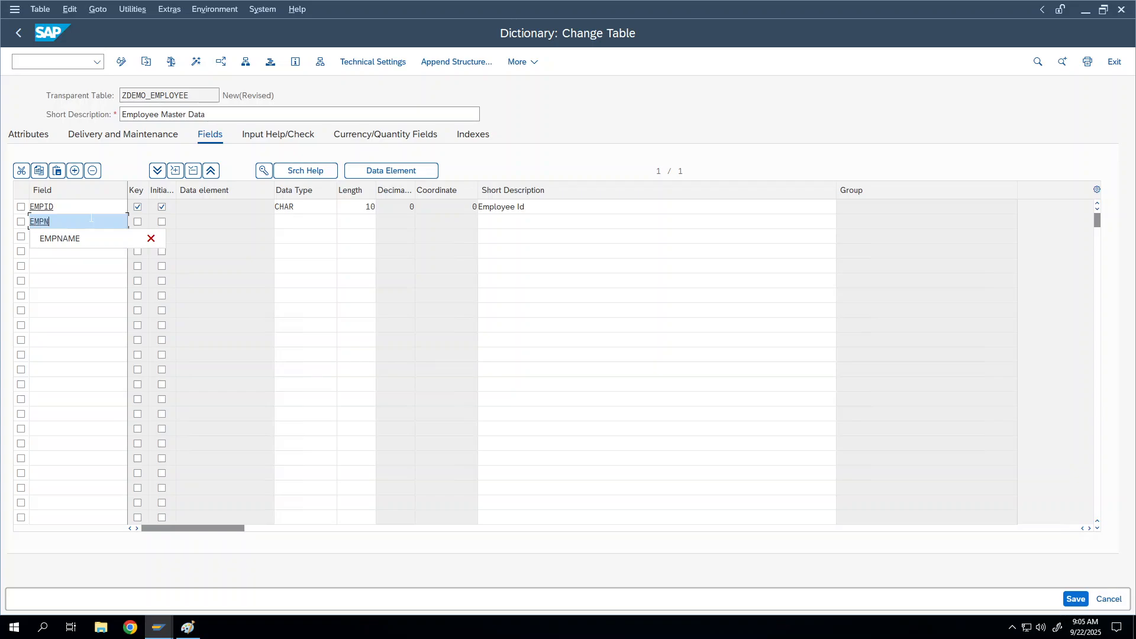
key("BackSpace")
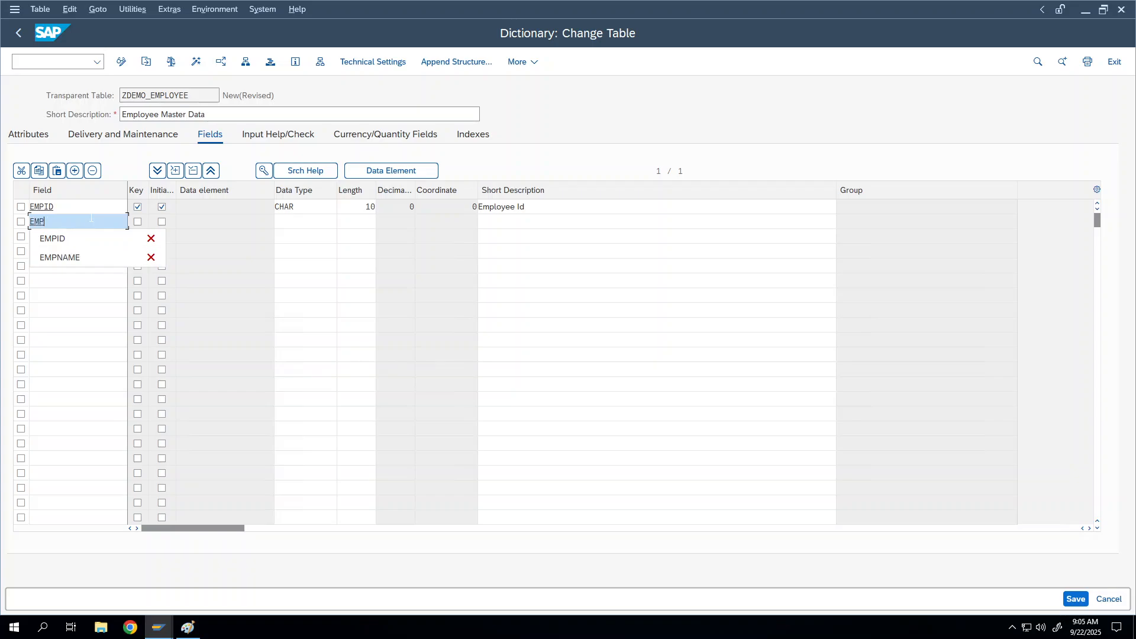
key("BackSpace")
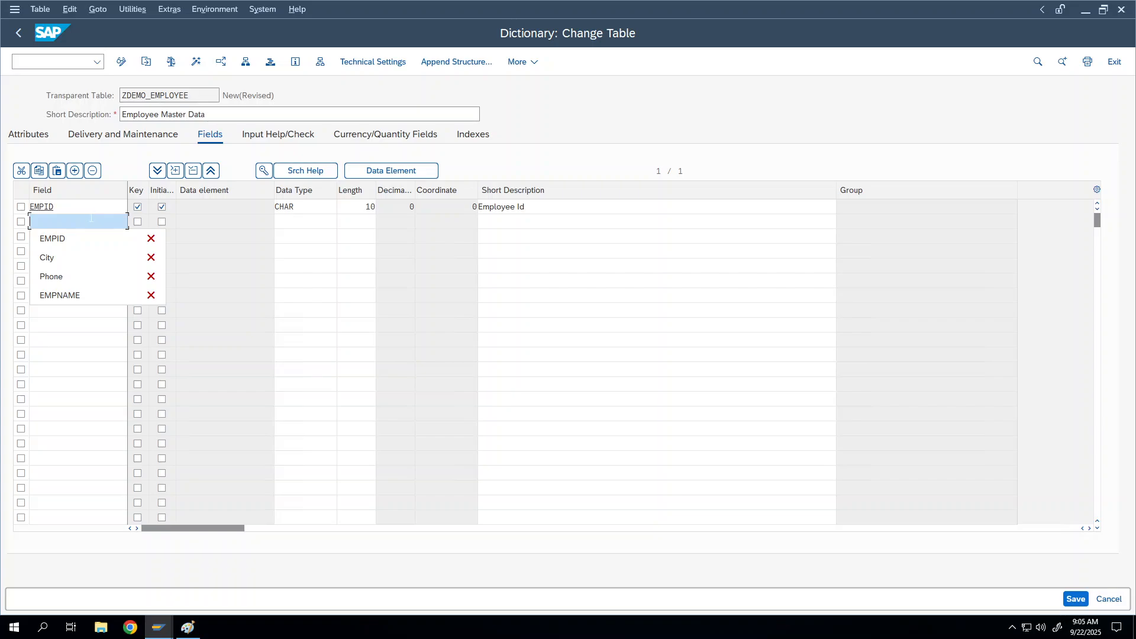
type("PN")
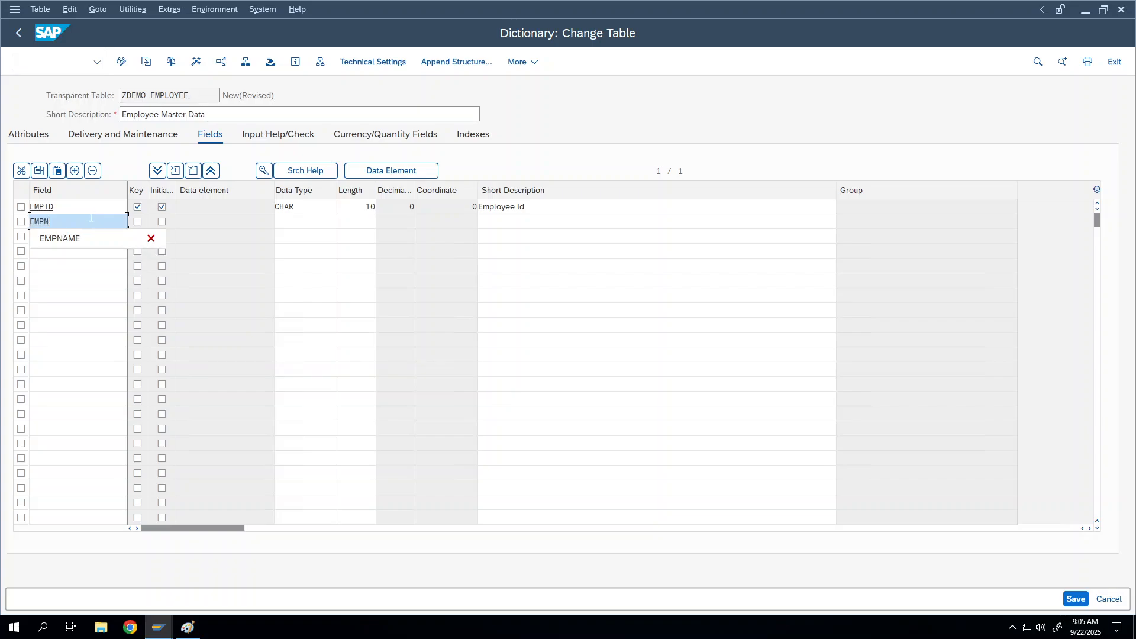
key("Down")
key("Return")
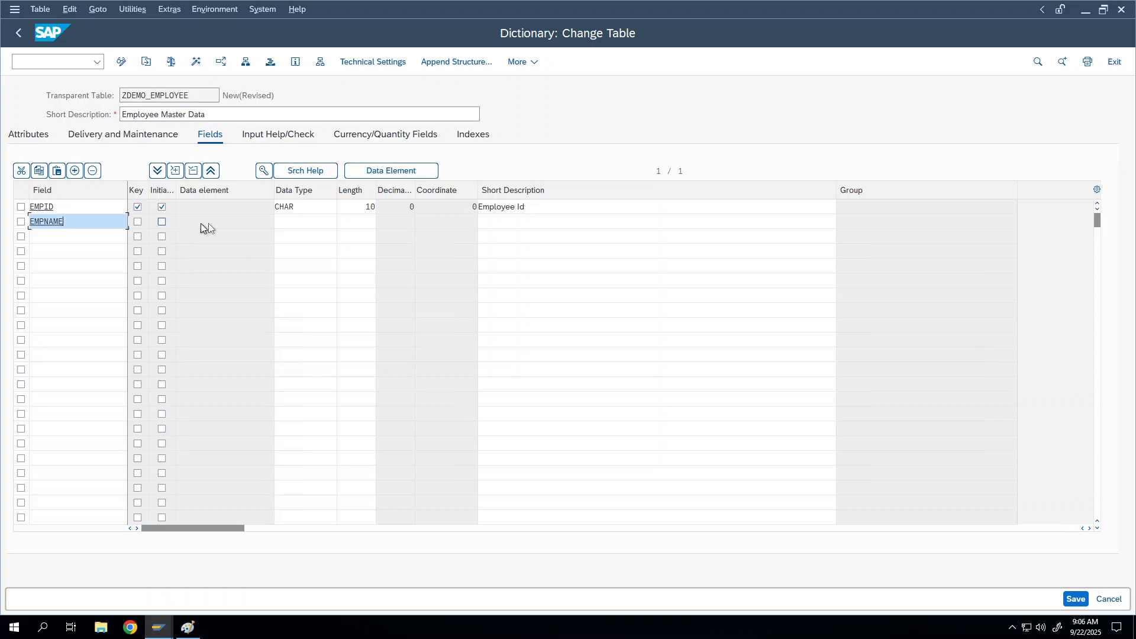
type("CH")
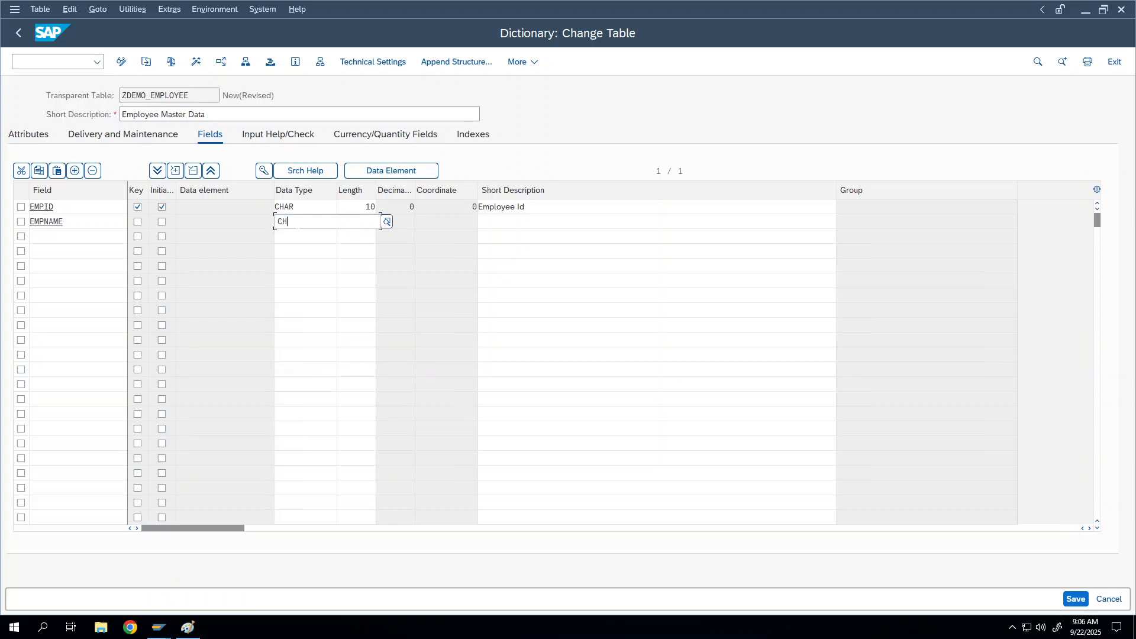
type("AR")
key("Tab")
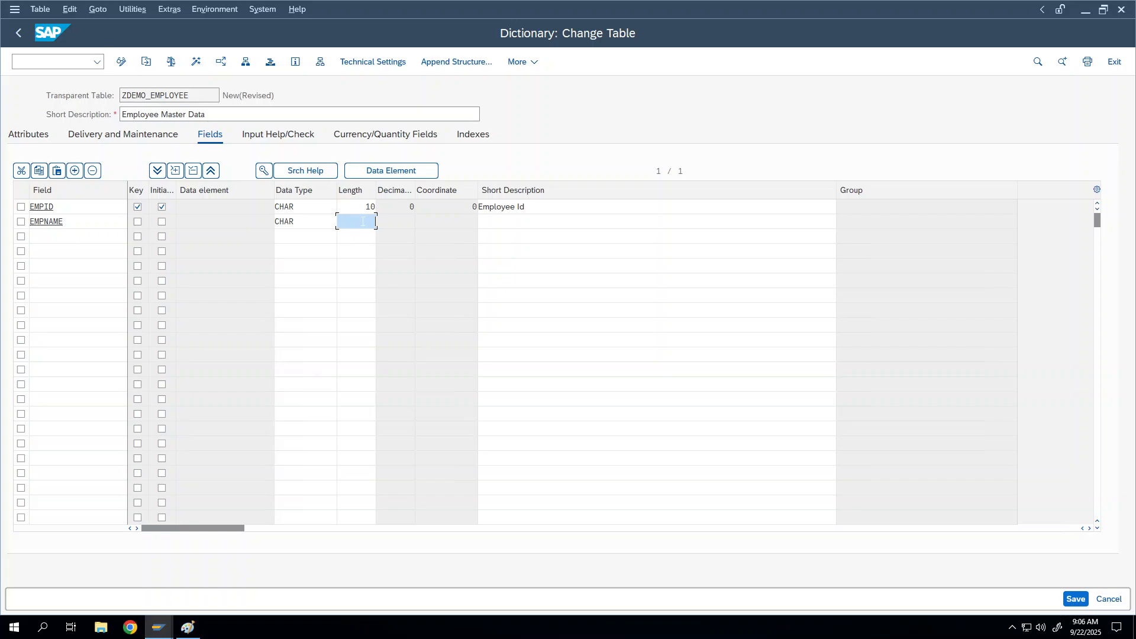
type("40")
key("Tab")
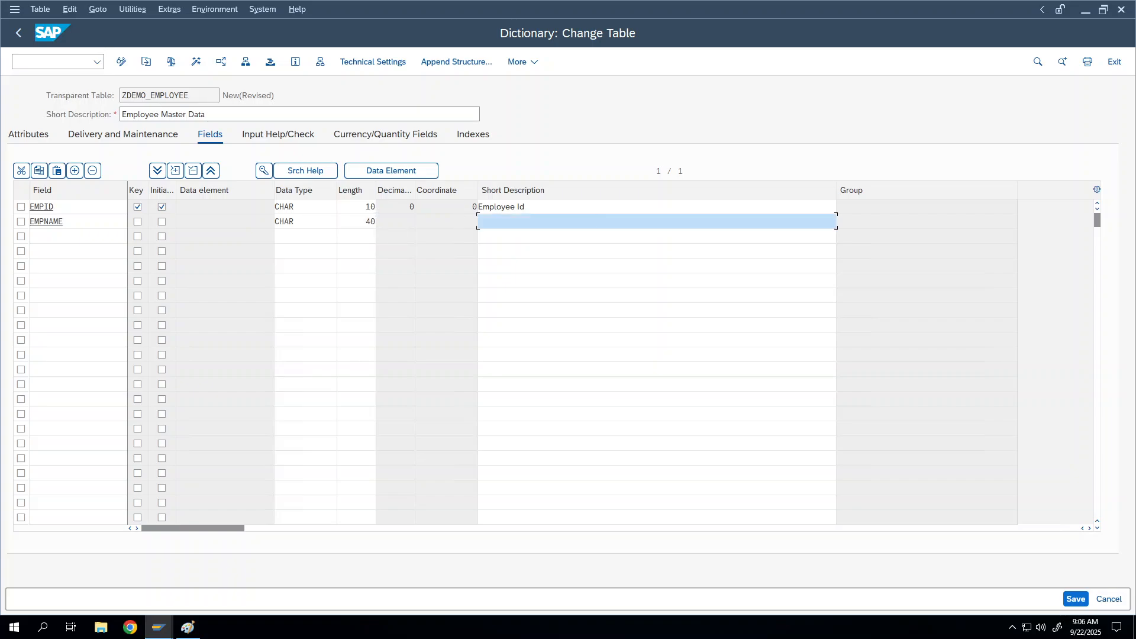
type("Employee Name")
left_click(88, 237)
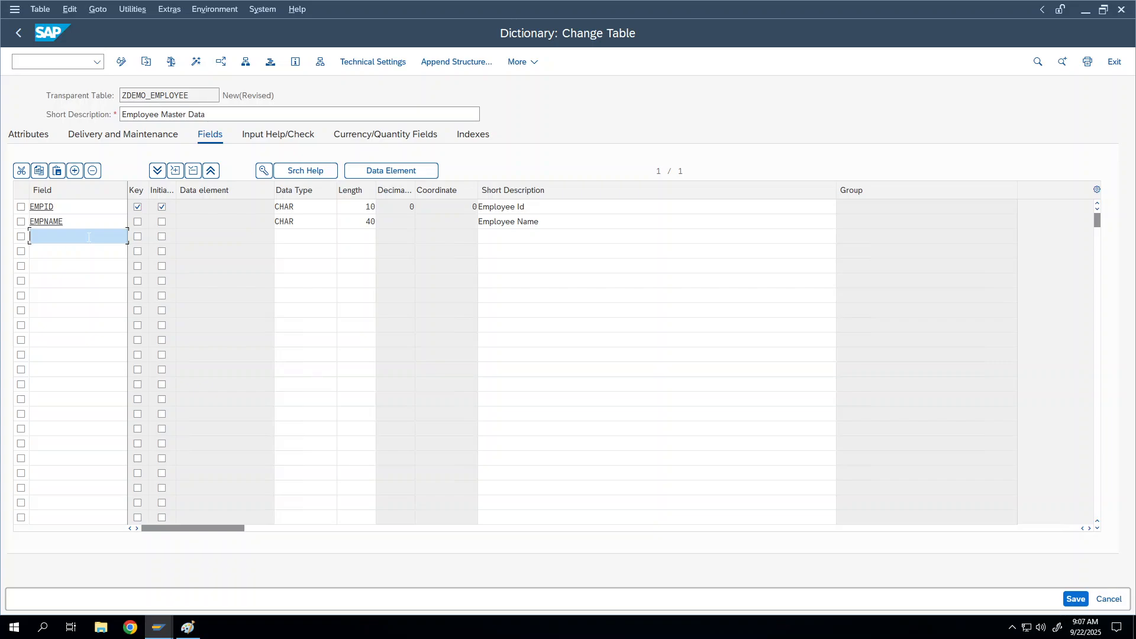
Add field Phone as NUMC, length 10, described as 'Phone Number'
type("P")
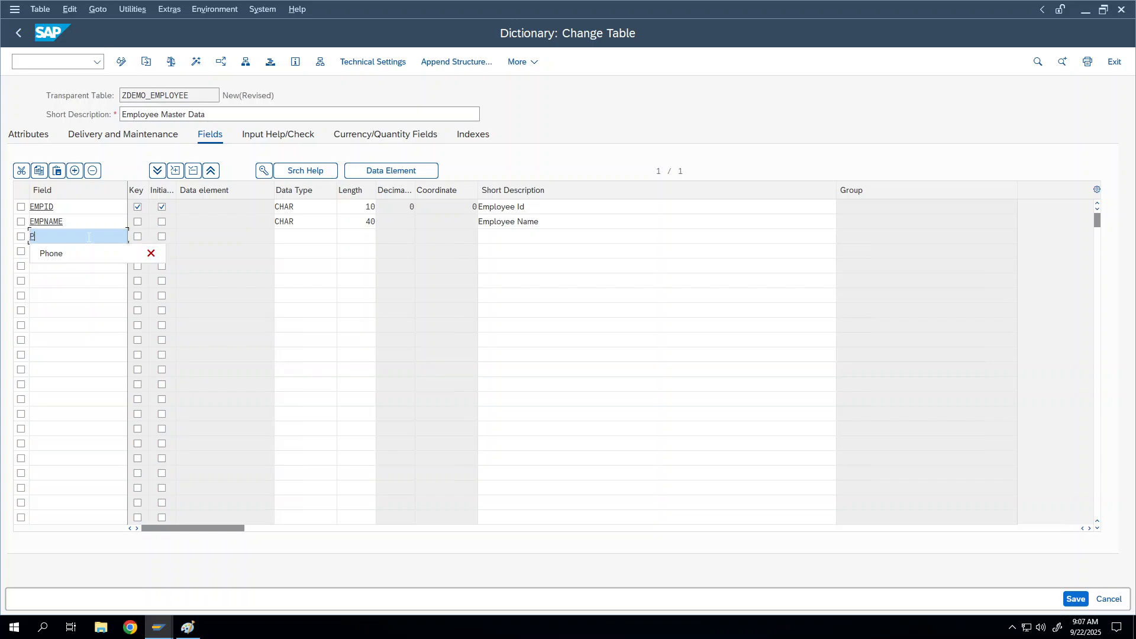
key("Down")
key("Return")
key("Tab")
key("Tab")
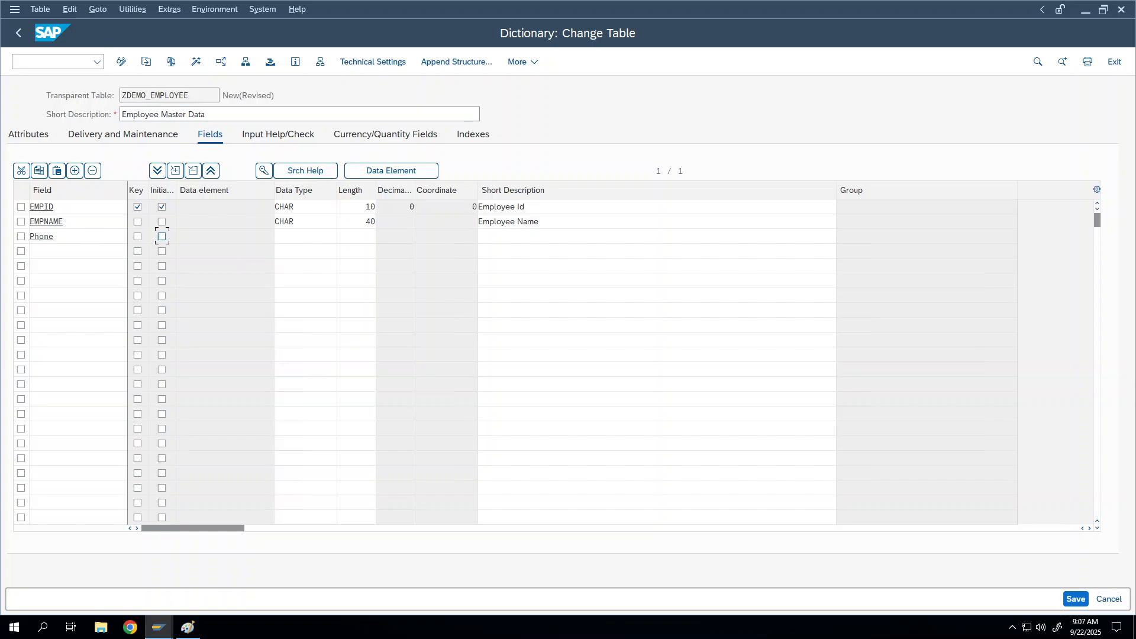
left_click(296, 236)
left_click(343, 236)
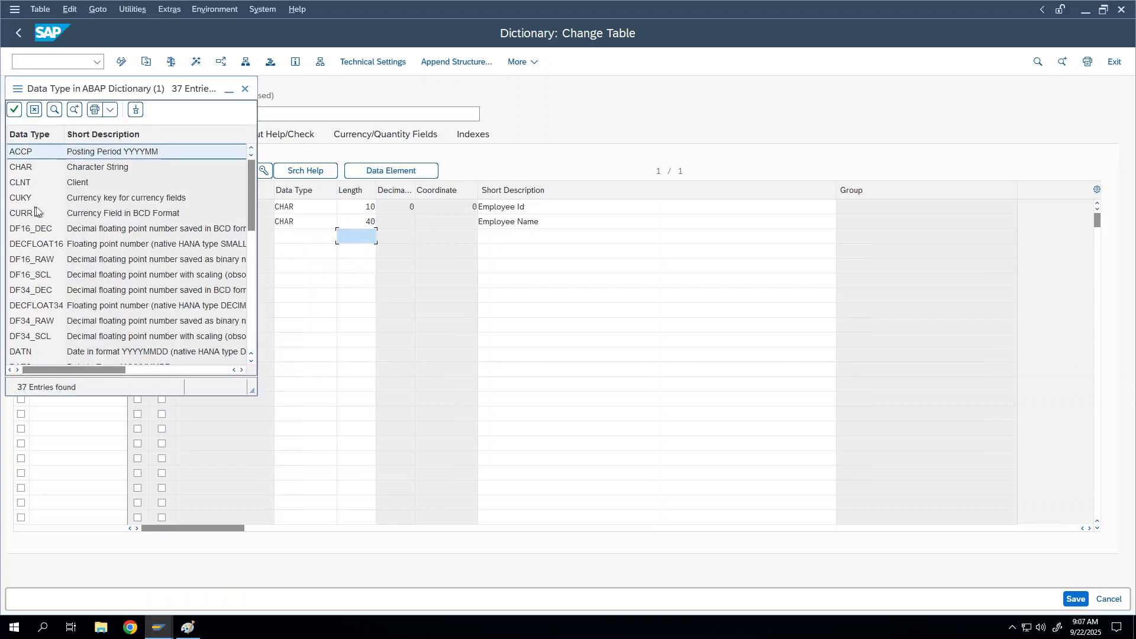
left_click_drag(251, 211, 249, 335)
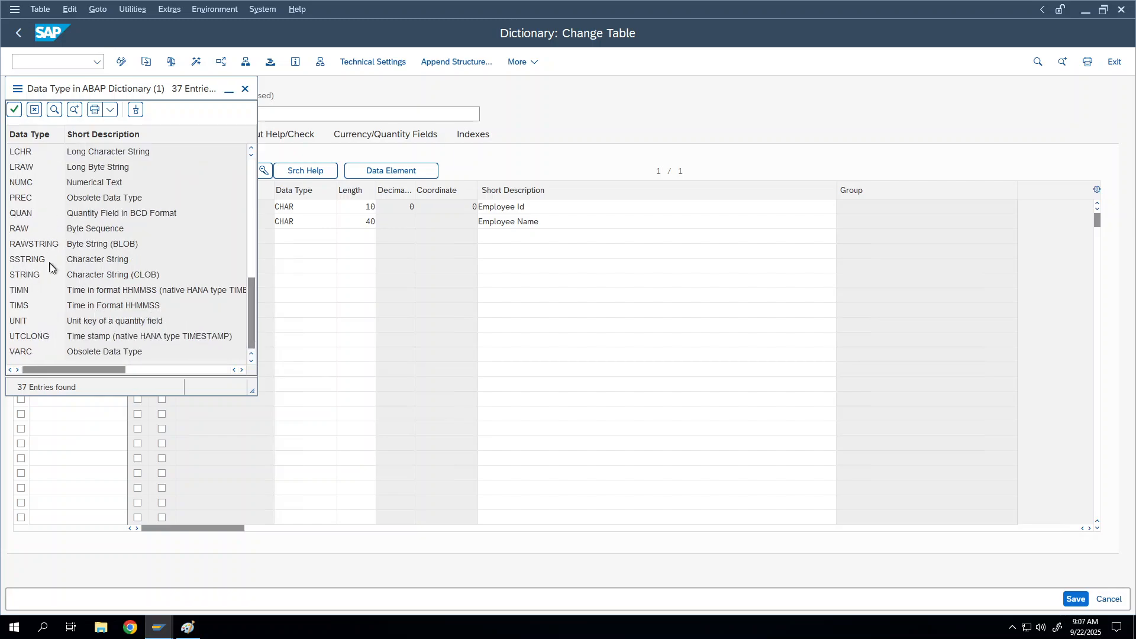
left_click_drag(249, 335, 250, 329)
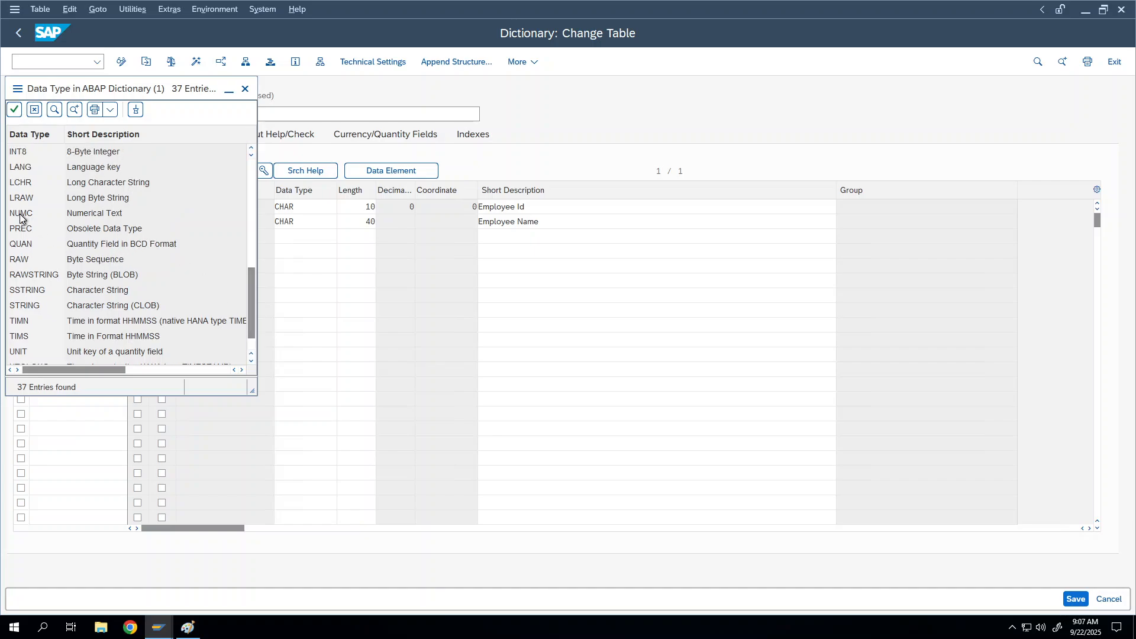
double_click(22, 213)
left_click(356, 235)
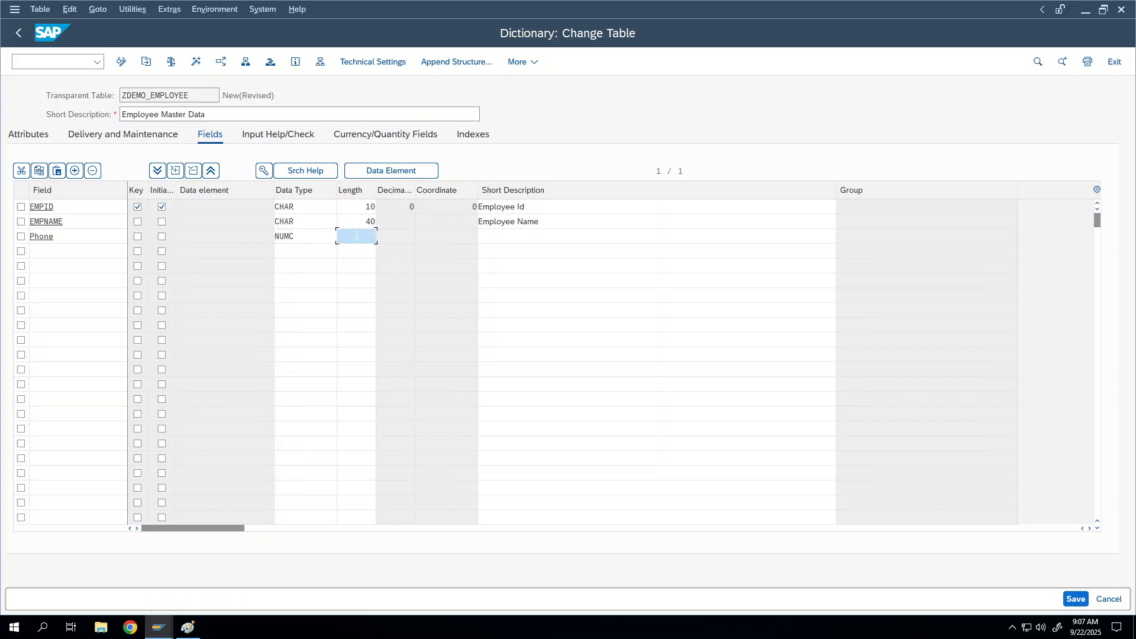
type("10")
key("Tab")
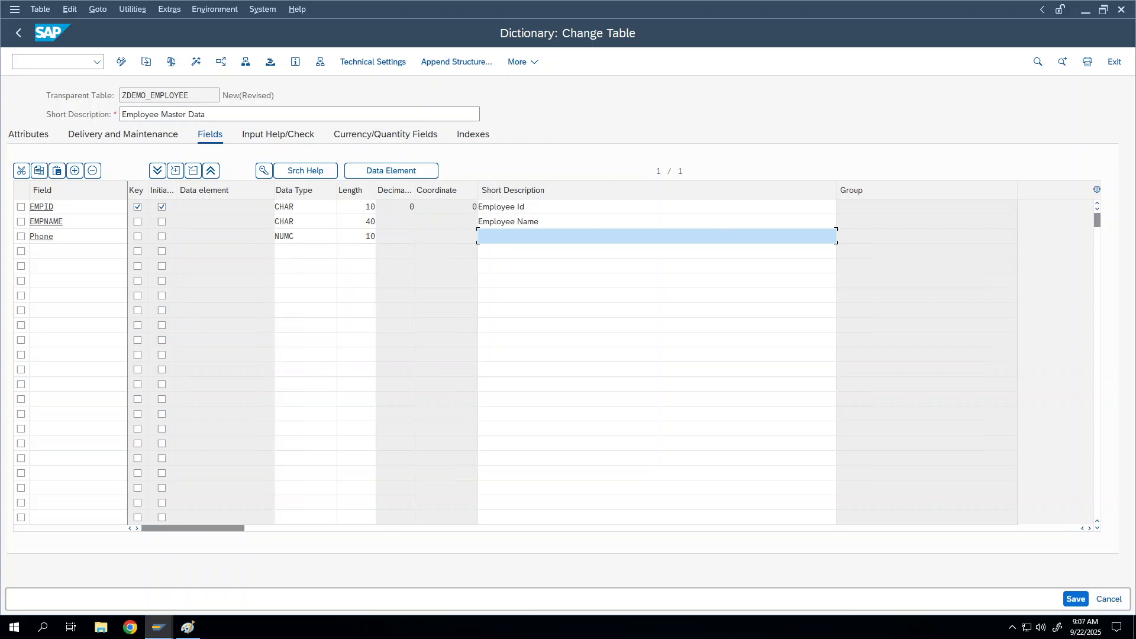
type("Phone Number")
Add field City as CHAR, length 40, described as 'City'
left_click(88, 252)
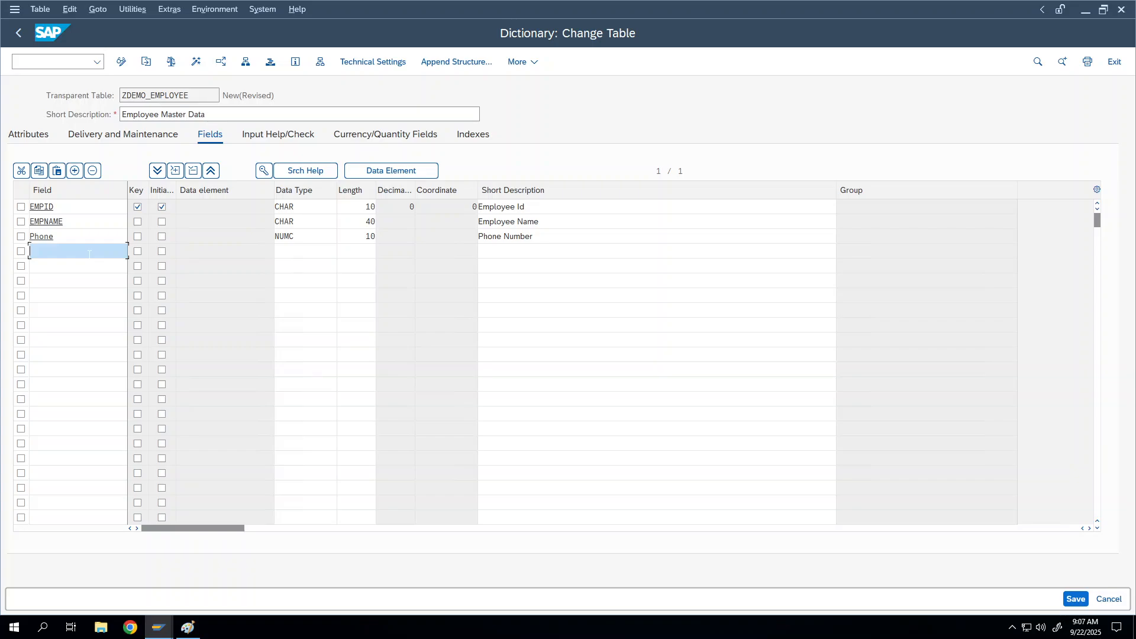
type("City")
key("Tab")
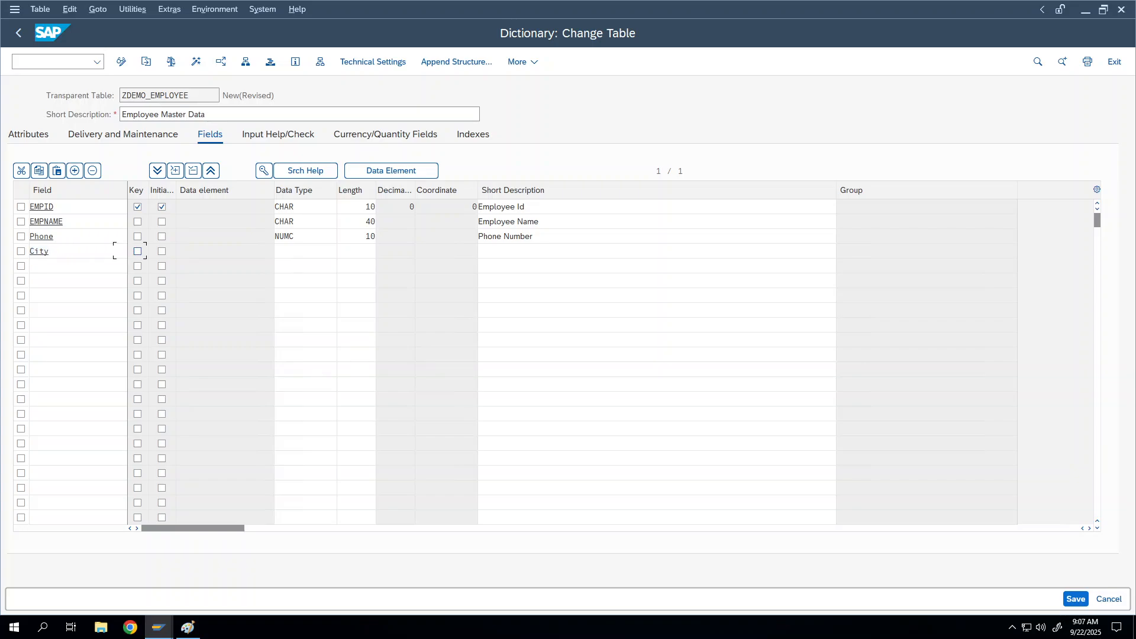
left_click(301, 250)
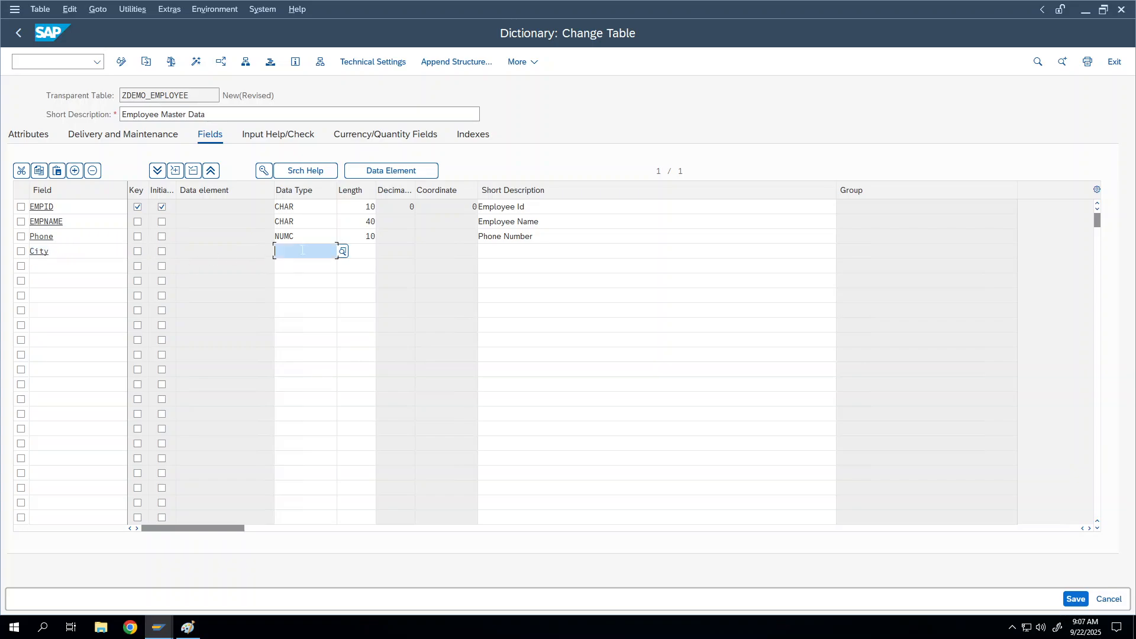
type("CHAR")
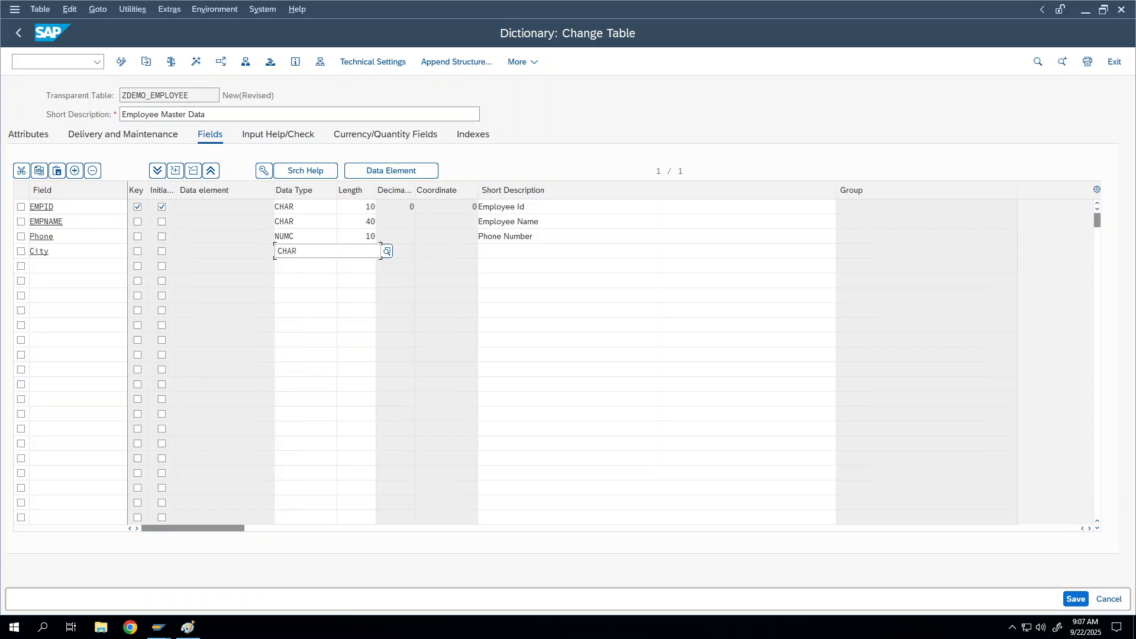
left_click(360, 251)
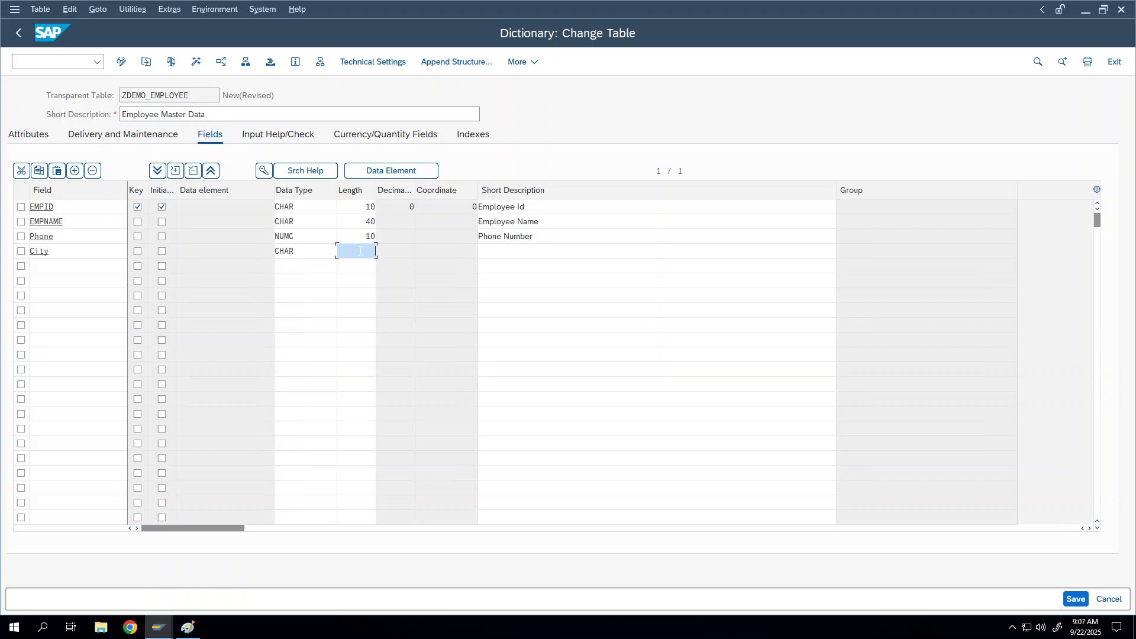
type("40")
key("Tab")
type("City")
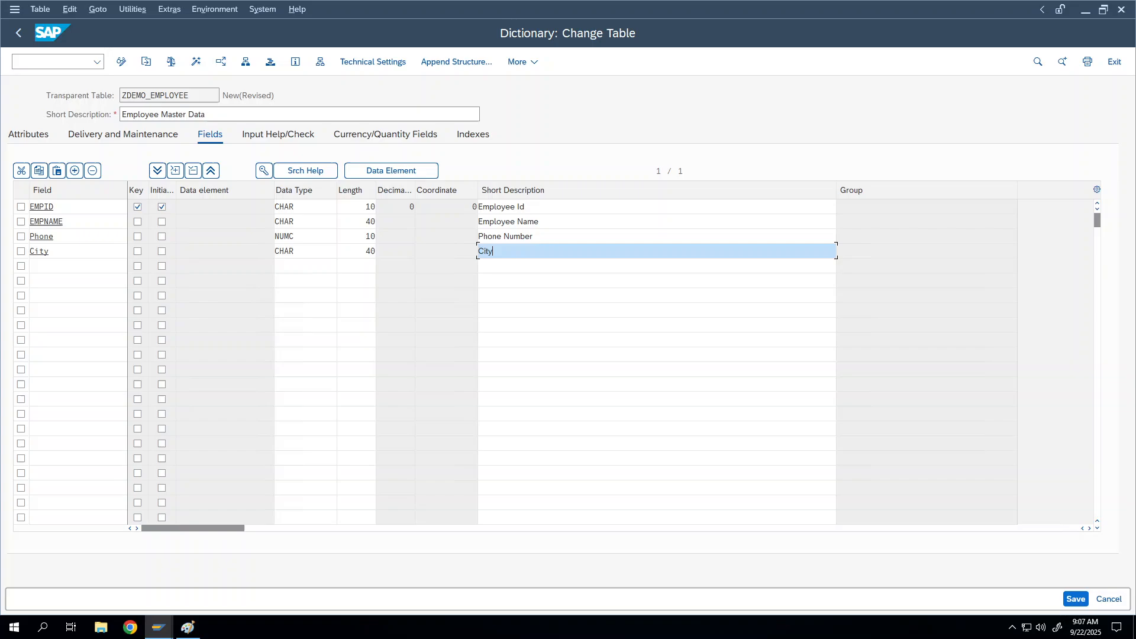
Enter email as the fifth field's name
left_click(92, 265)
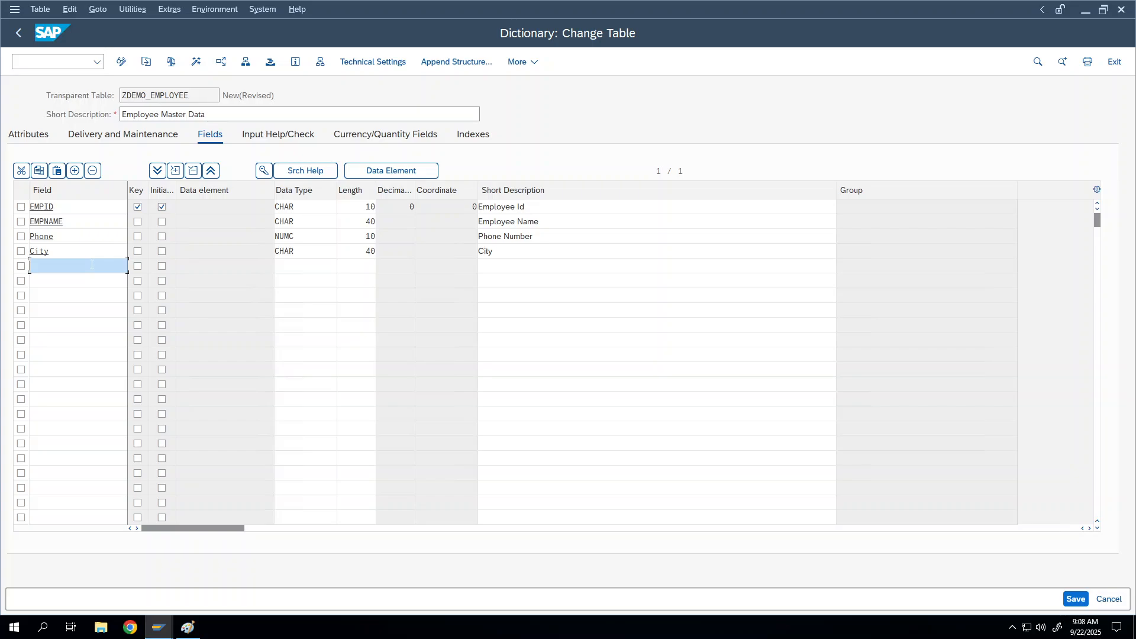
type("email")
key("Tab")
key("Tab")
Give the email field type CHAR, length 50, and description 'Email Id'
left_click(326, 269)
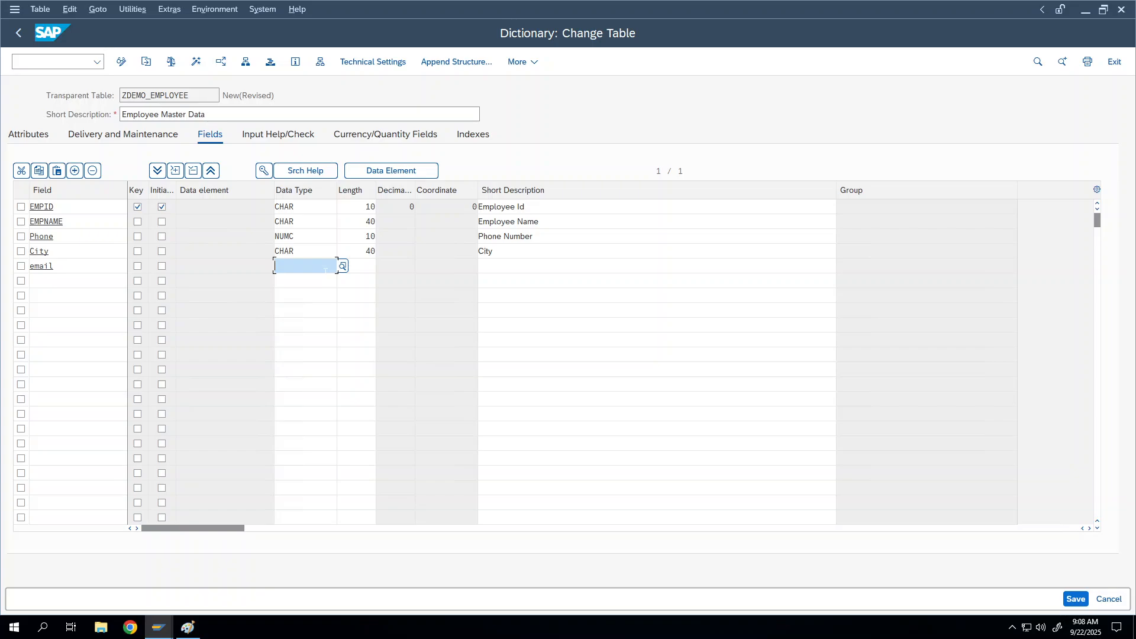
type("CHAR")
key("Tab")
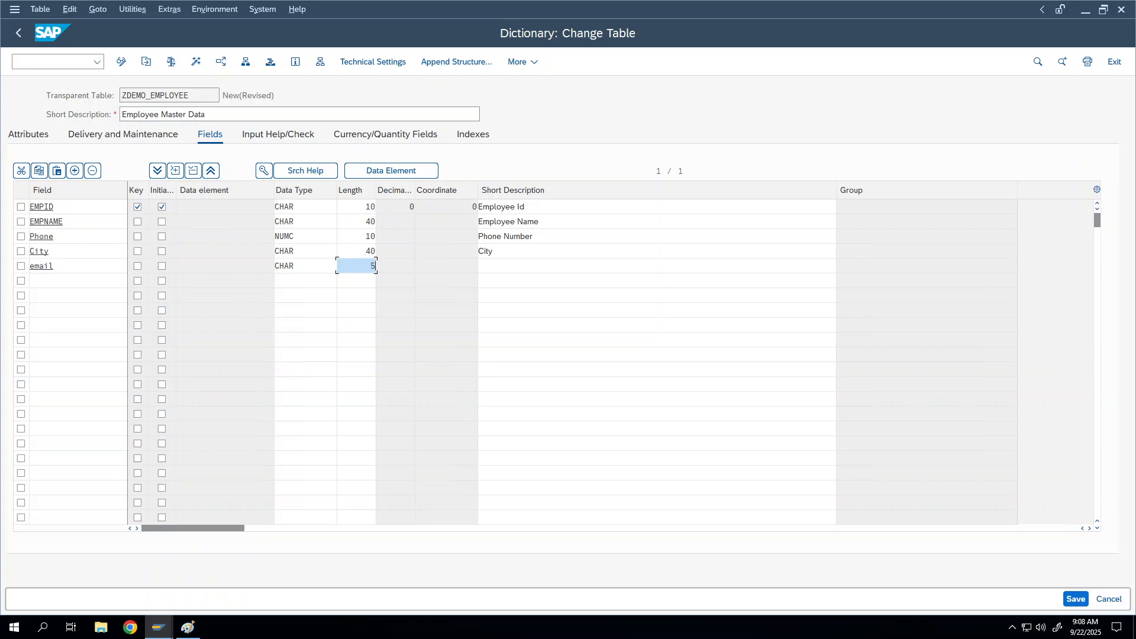
type("50")
key("Tab")
type("Ema")
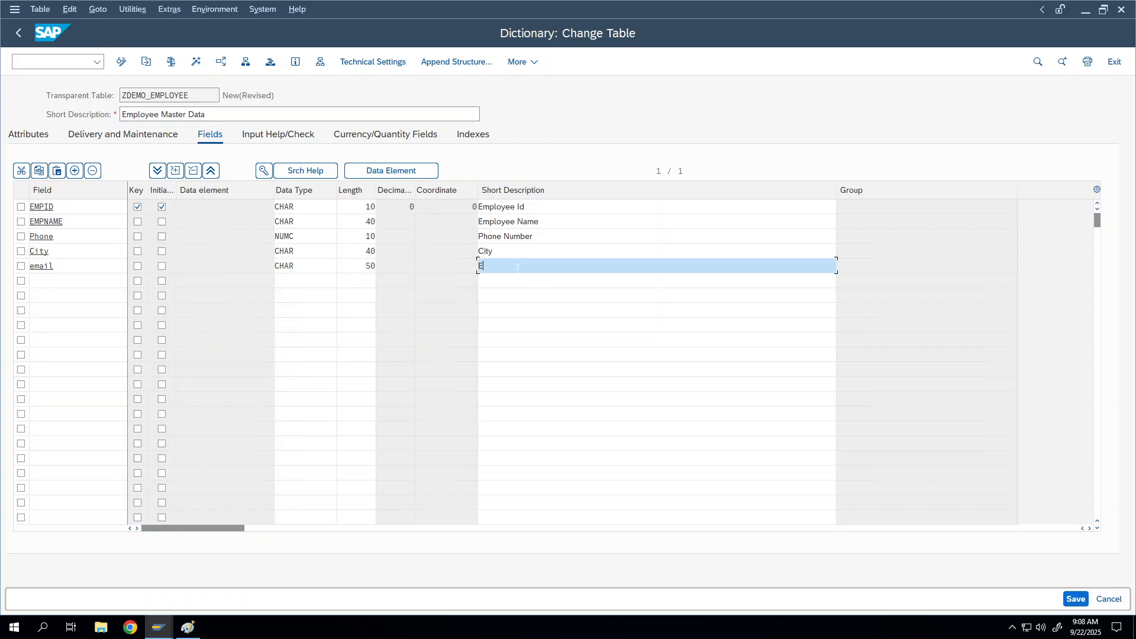
key("BackSpace")
key("BackSpace")
type("mail Id")
Start a new field row below email, typing DOB and then erasing it
left_click(82, 294)
left_click(82, 280)
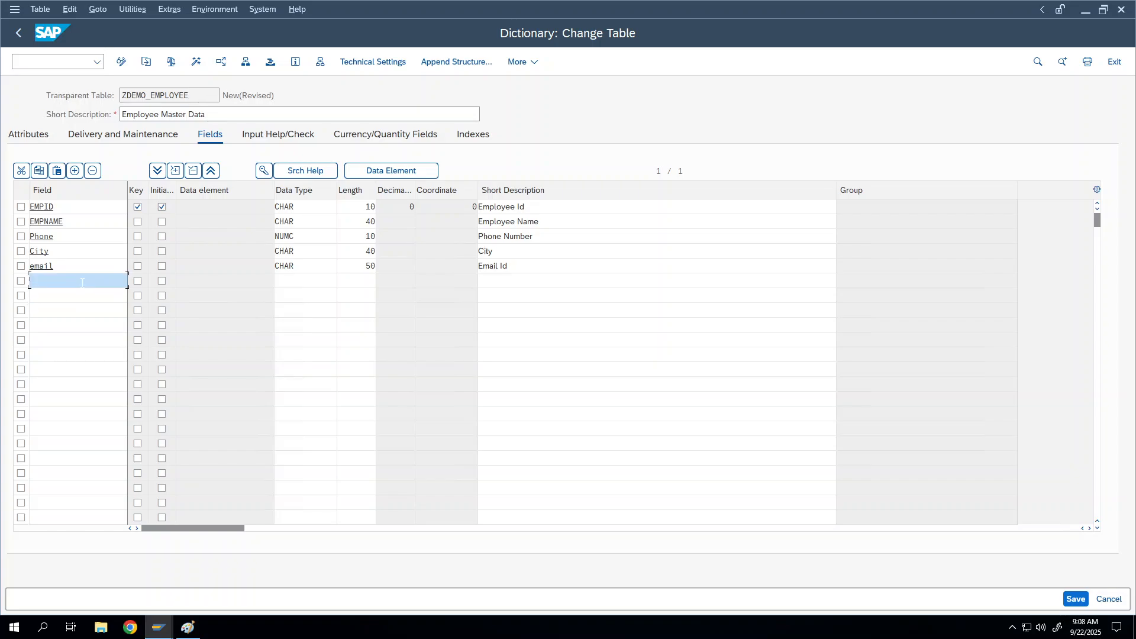
type("DOB")
key("BackSpace")
key("BackSpace")
key("BackSpace")
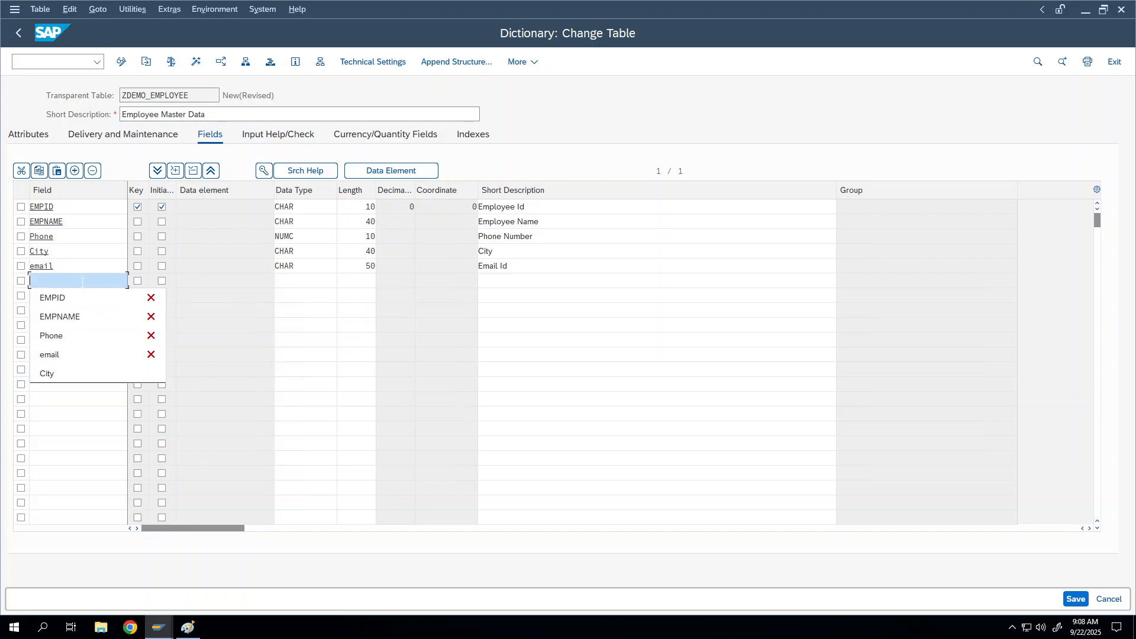
Add field DOJ and assign it the DATS date type from the value-help list
type("DOJ")
key("Tab")
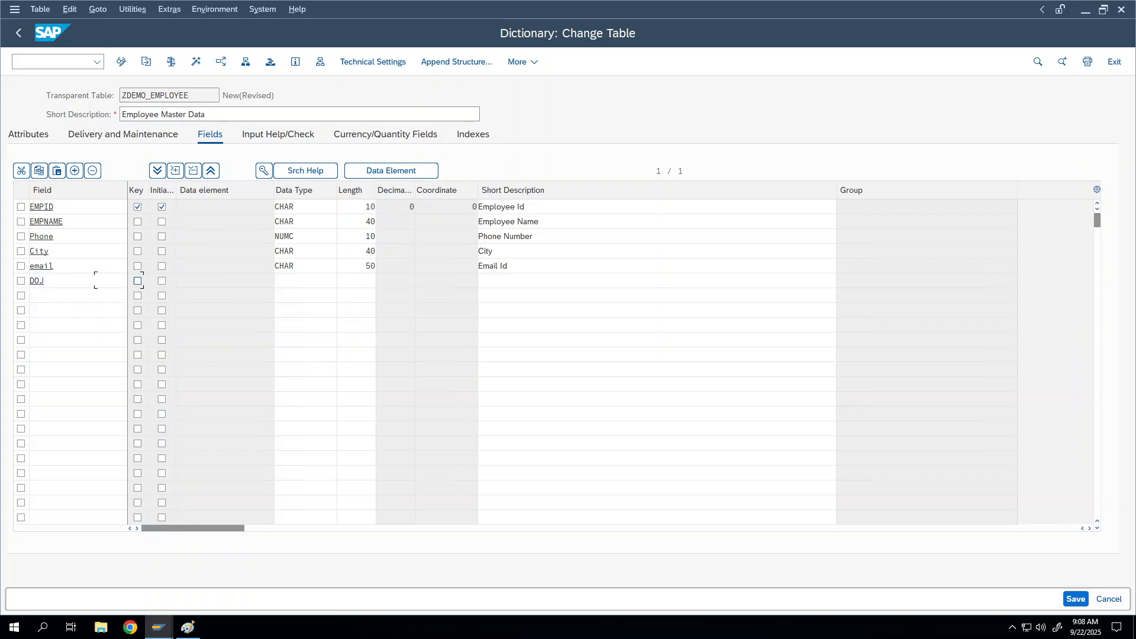
left_click(311, 281)
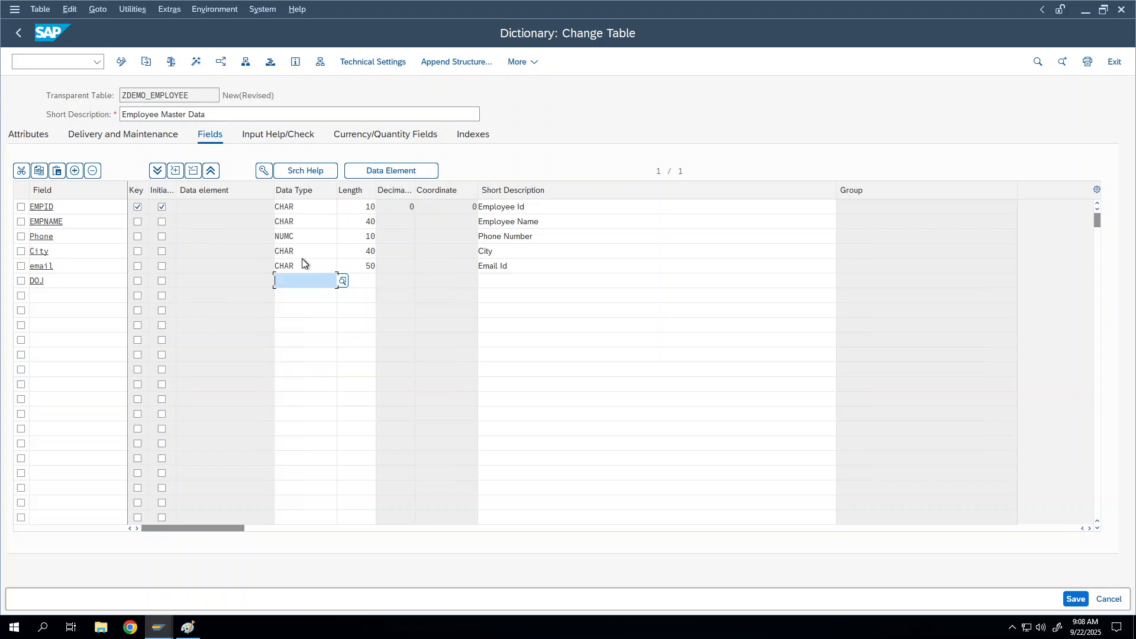
left_click(343, 282)
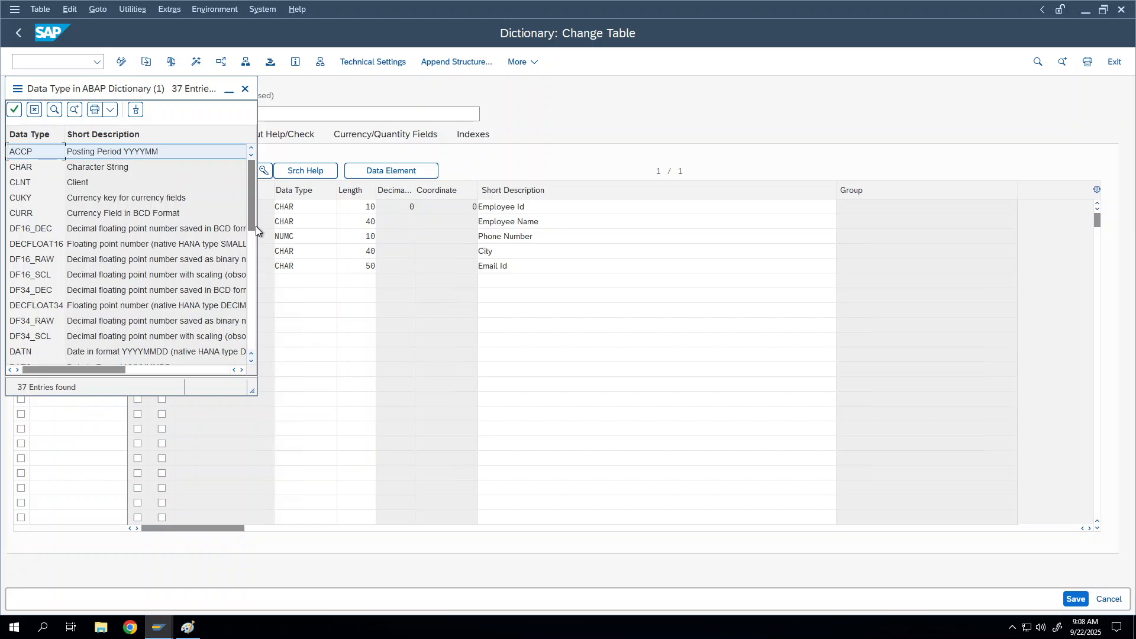
left_click_drag(249, 211, 253, 242)
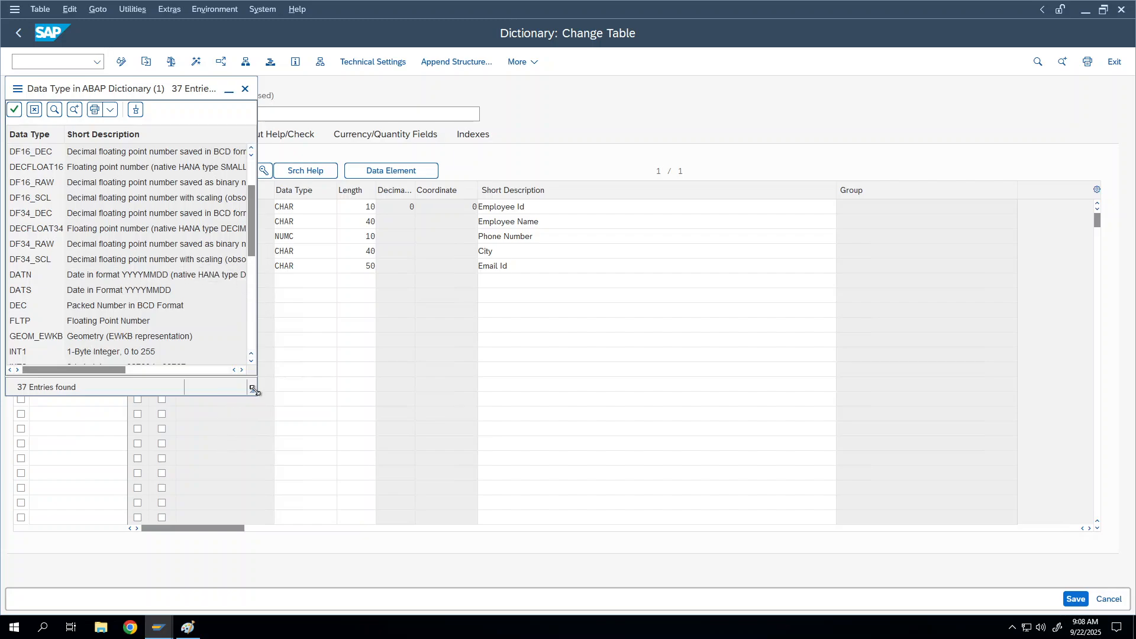
left_click_drag(252, 390, 341, 401)
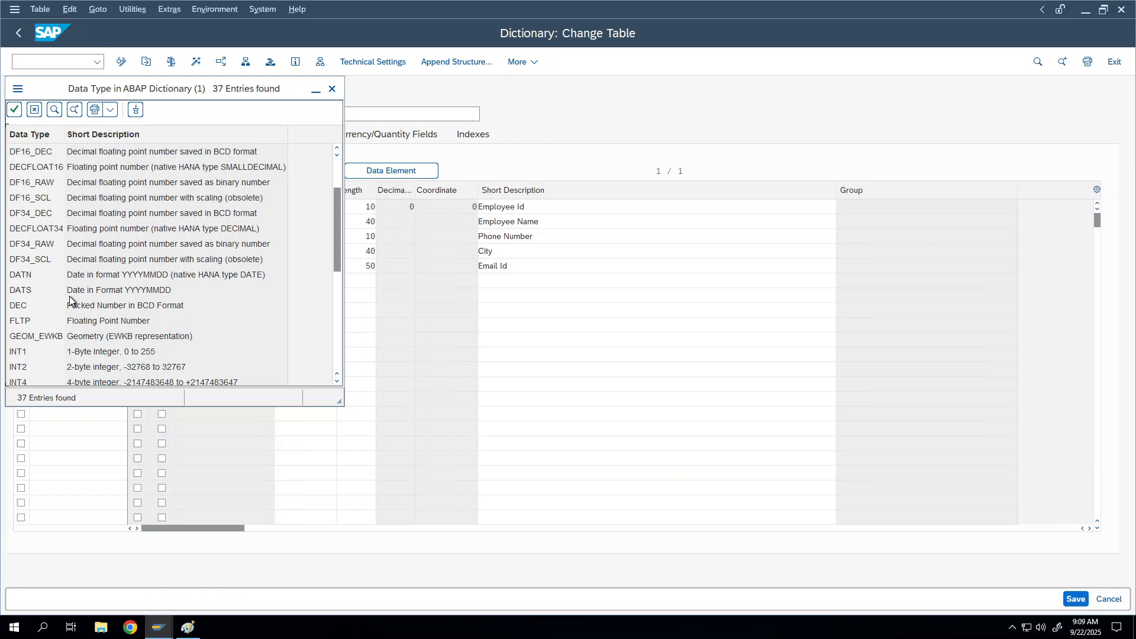
left_click(112, 294)
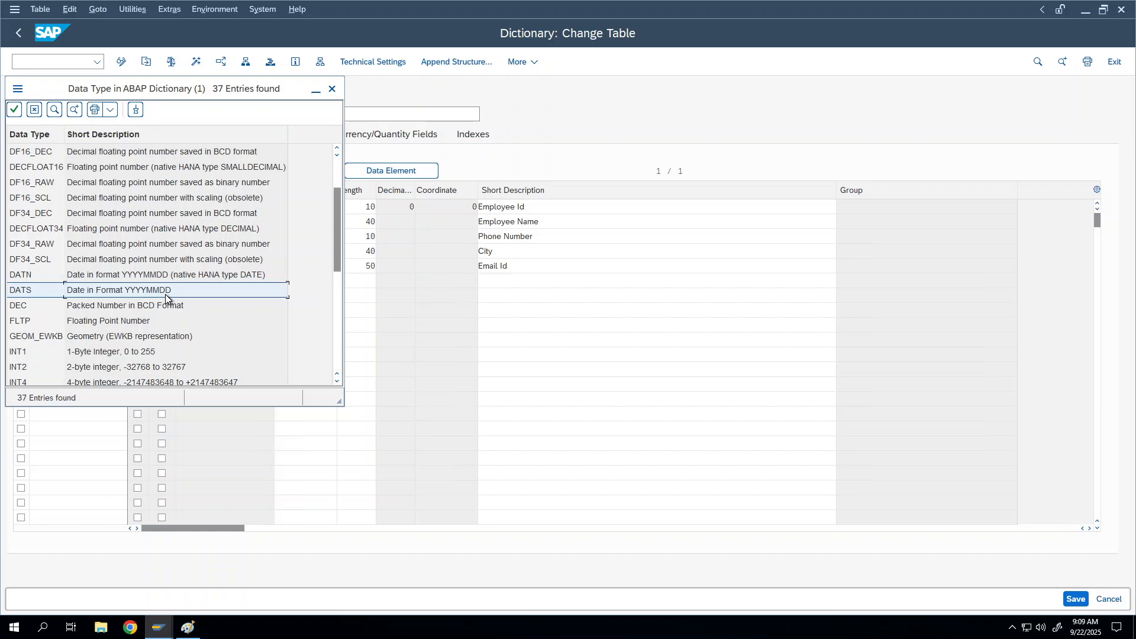
double_click(30, 291)
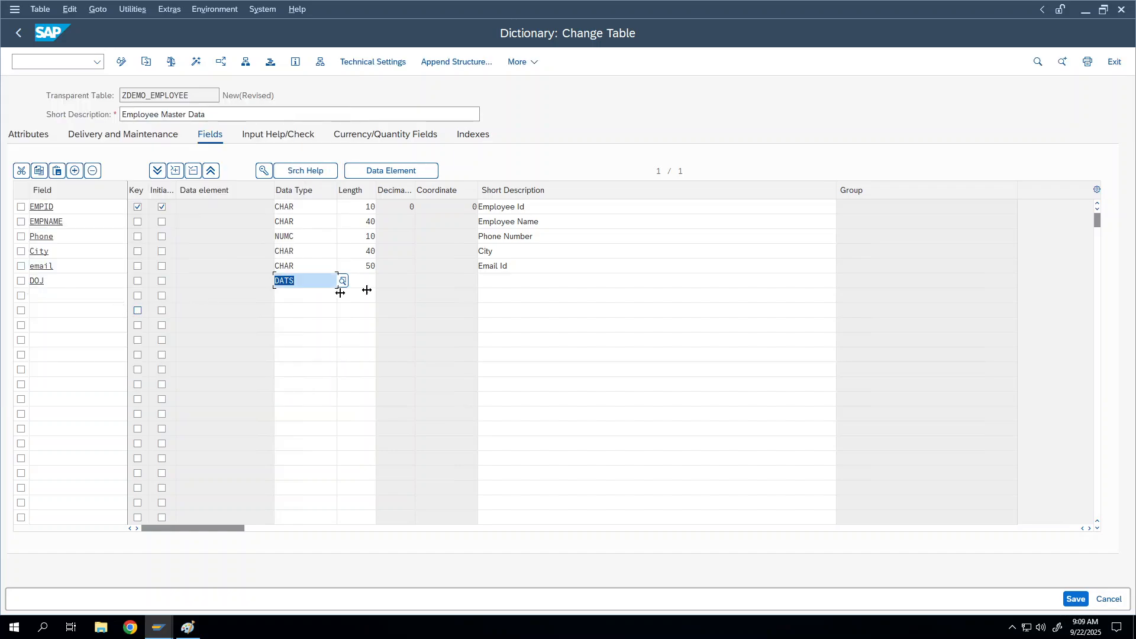
Enter 'Date of join' as the DOJ field's short description
left_click(522, 280)
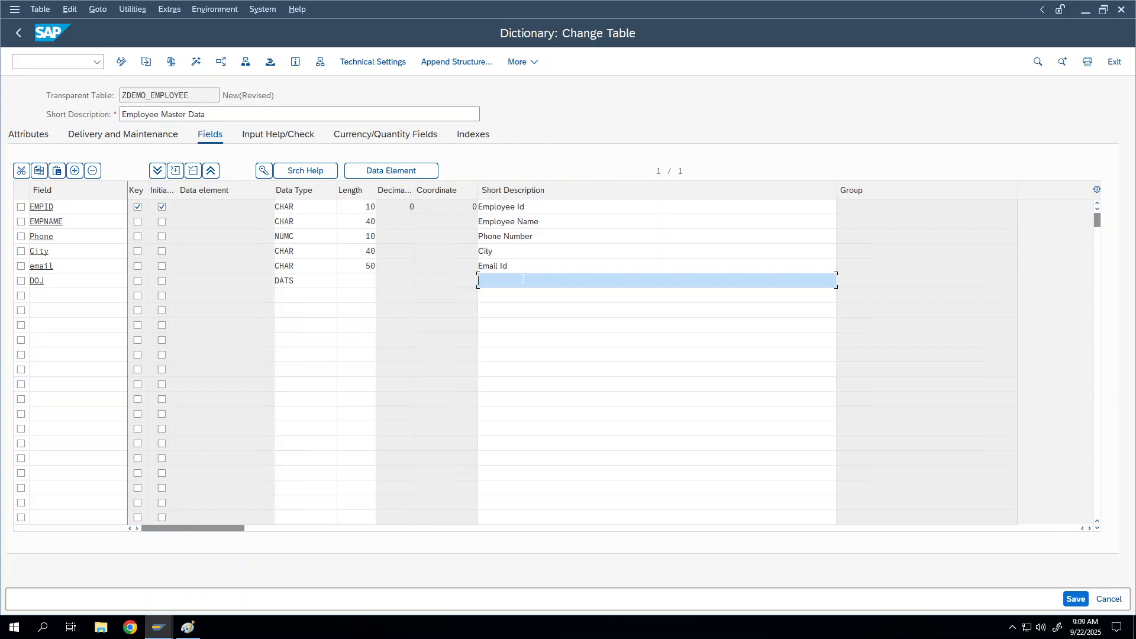
type("Date of join")
left_click(303, 281)
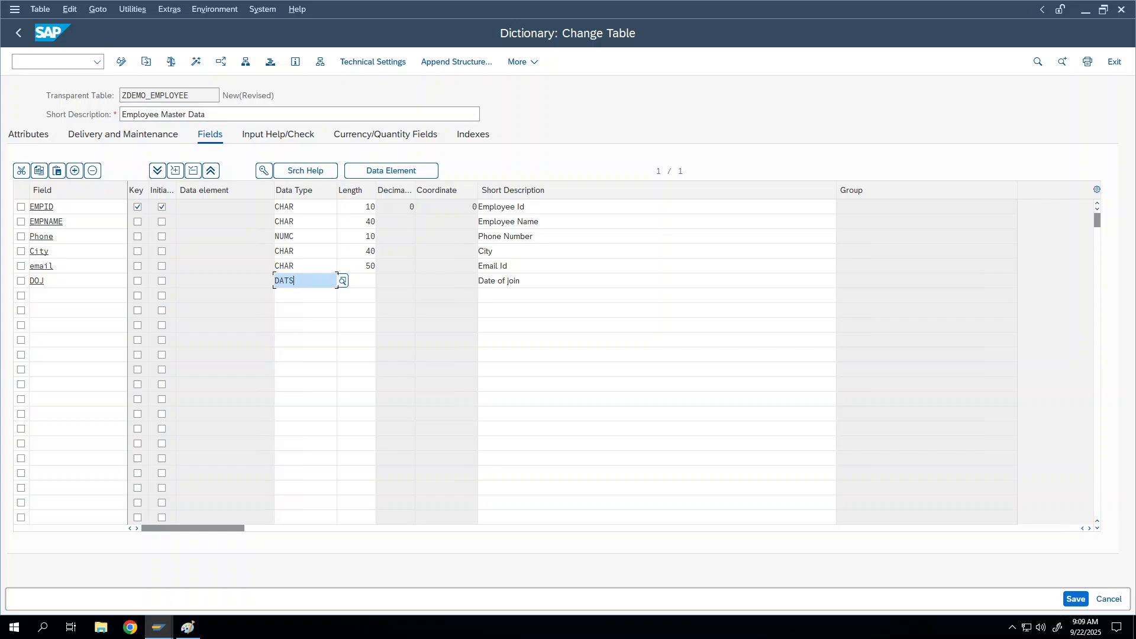
left_click(97, 298)
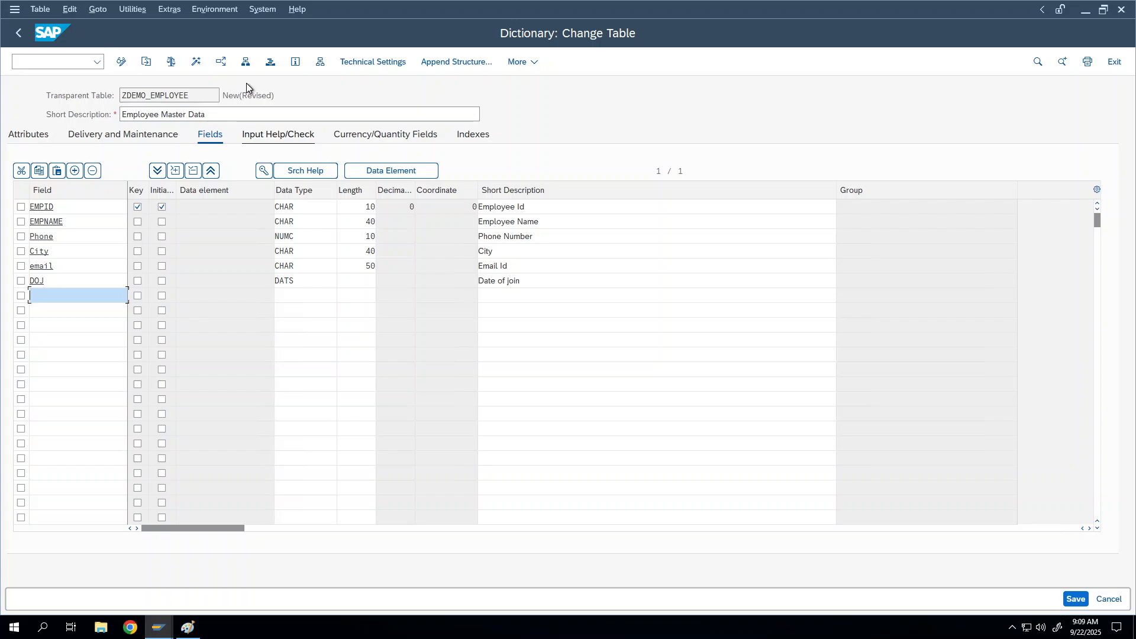
Save ZDEMO_EMPLOYEE as a local object in package $tmp
key("ctrl+s")
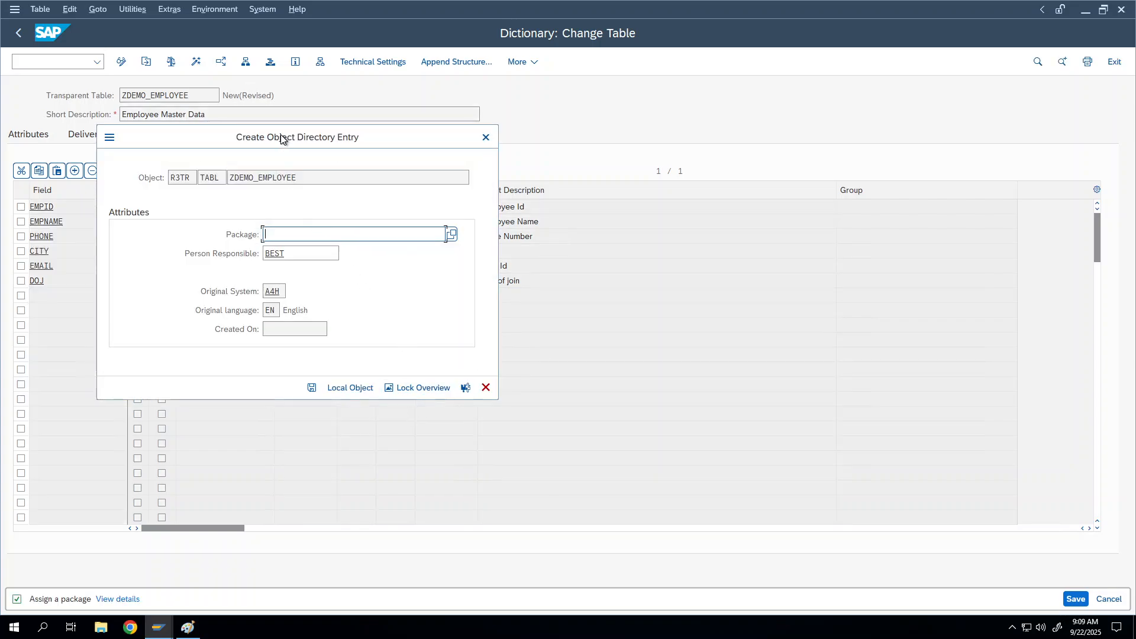
left_click_drag(281, 138, 616, 126)
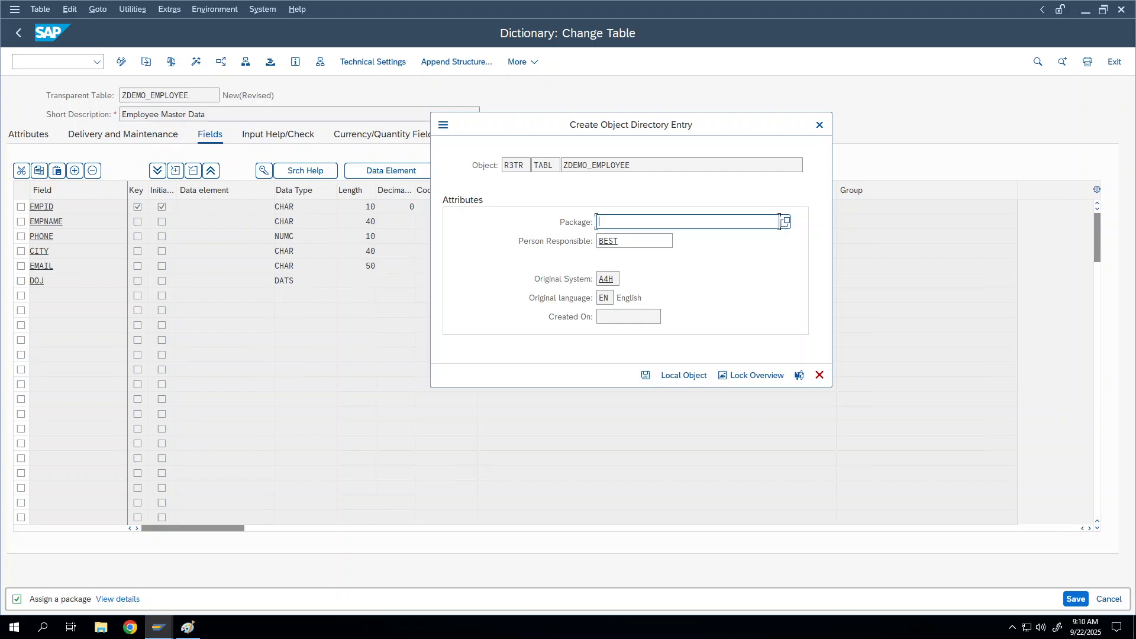
type("$tmp")
left_click(680, 378)
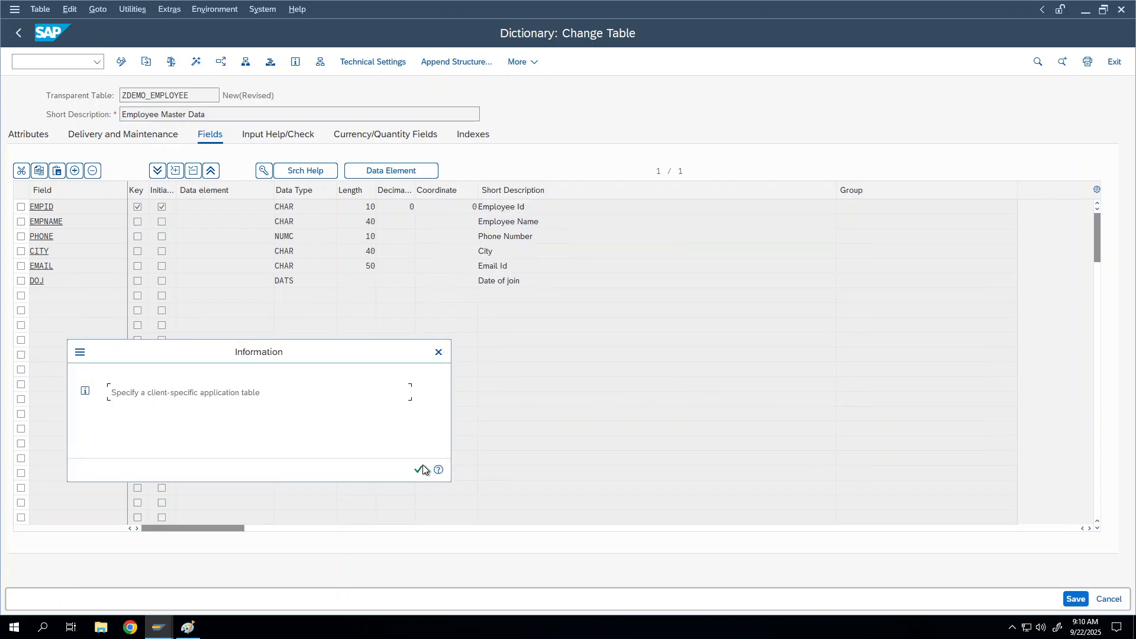
Highlight the 'client-specific application table' phrase, then acknowledge the notice to finish saving ZDEMO_EMPLOYEE
key("ctrl+a")
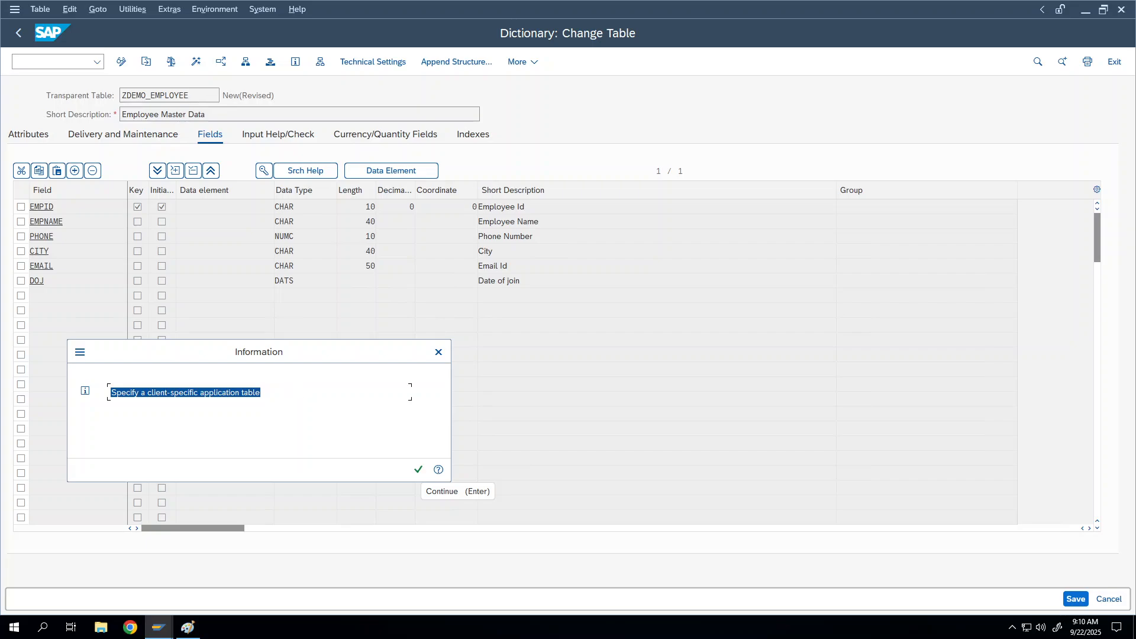
left_click(113, 393)
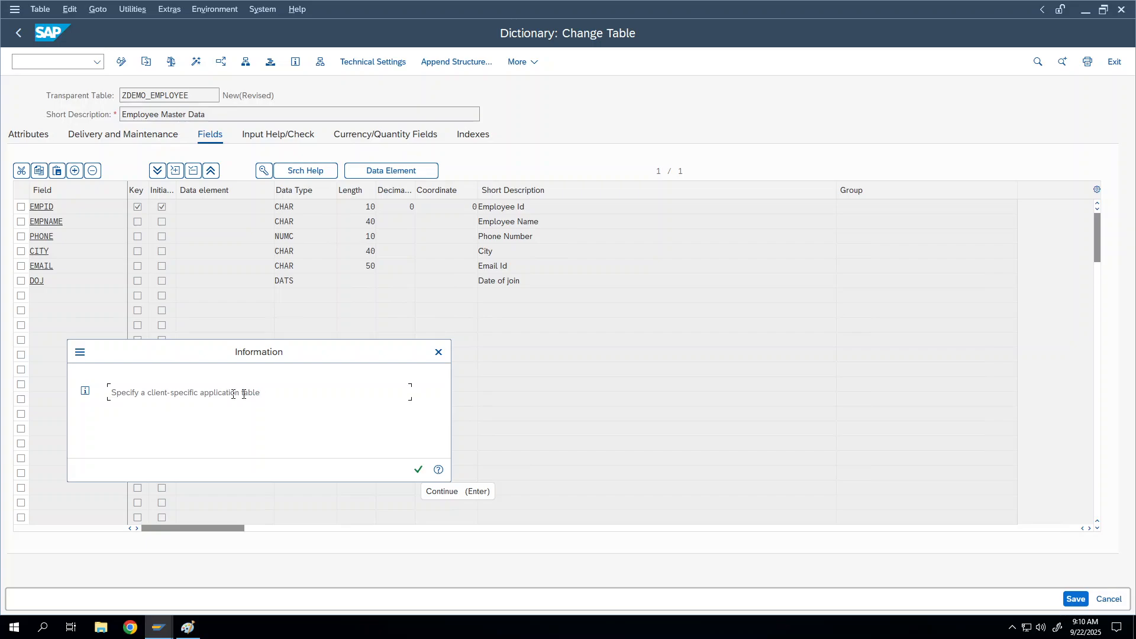
key("ctrl+a")
left_click(168, 386)
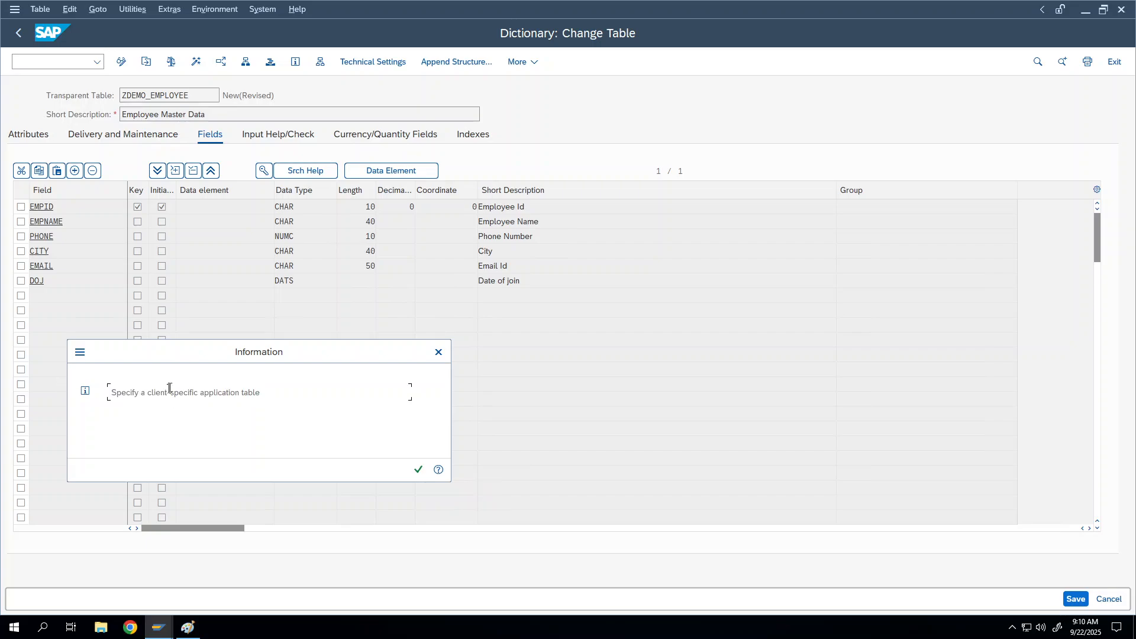
left_click_drag(147, 393, 260, 394)
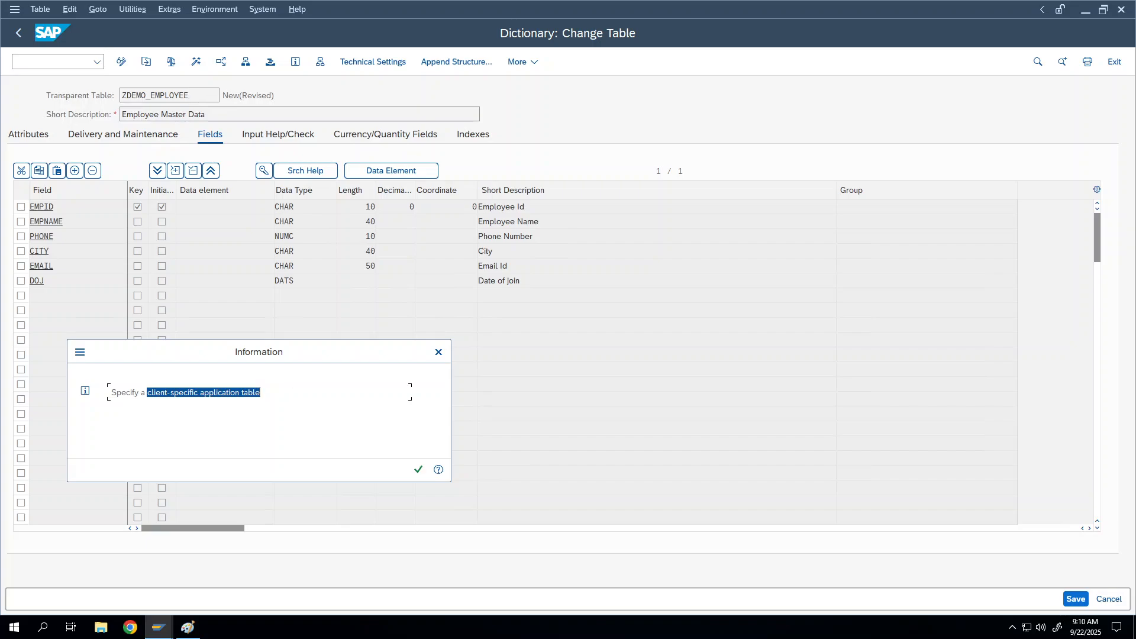
left_click_drag(179, 347, 249, 300)
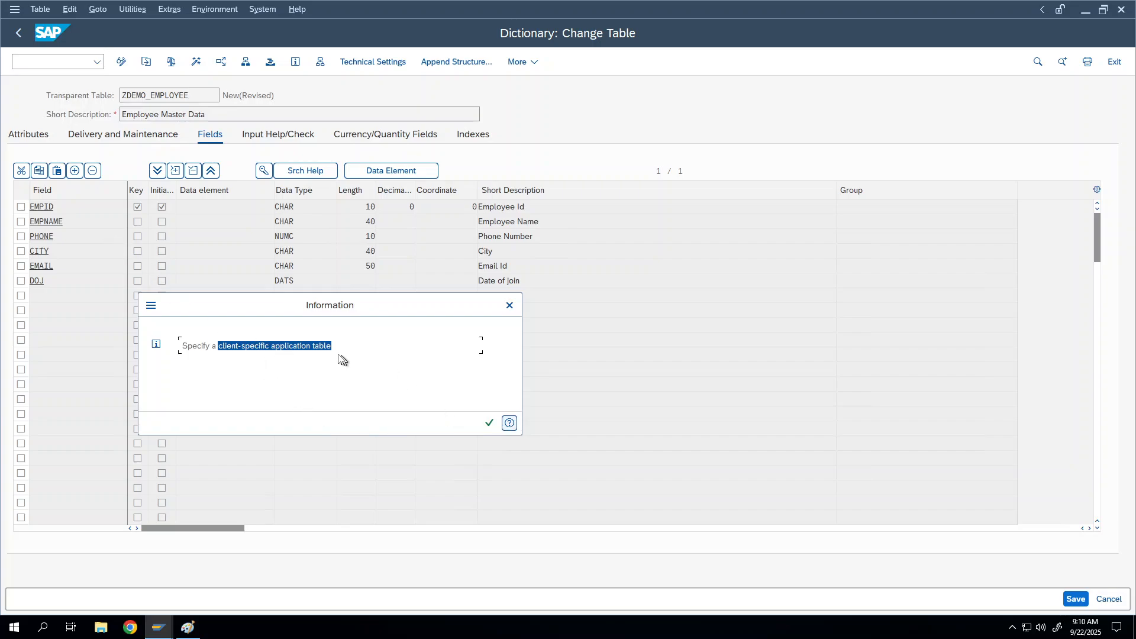
left_click(241, 346)
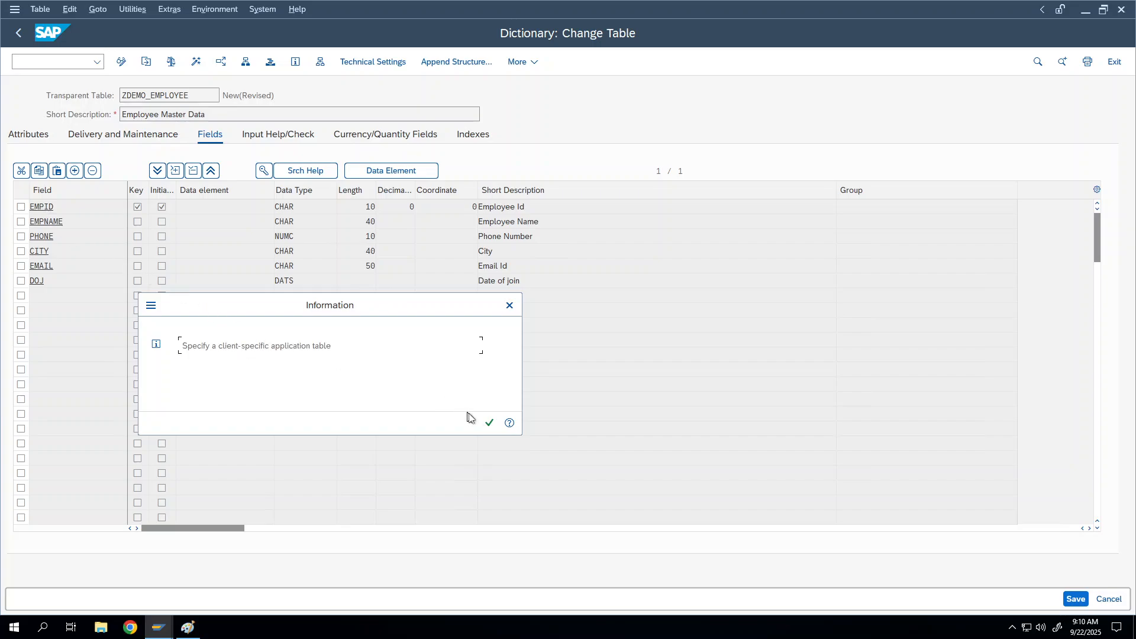
left_click(485, 424)
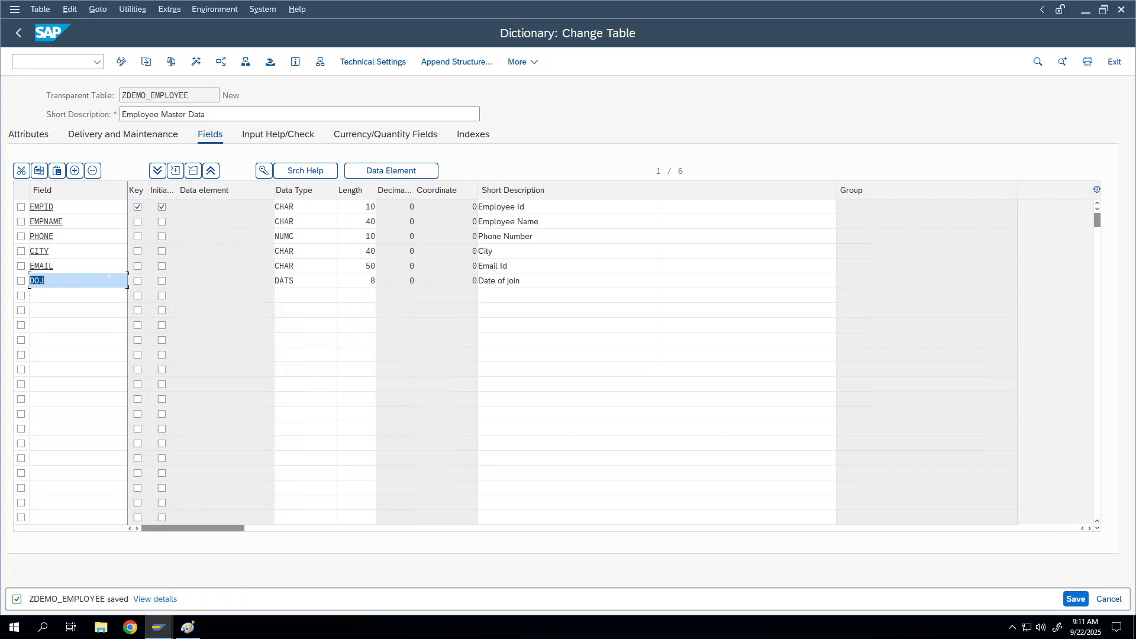
Re-save ZDEMO_EMPLOYEE and bring up its Dictionary: Define Technical Settings screen
key("ctrl+s")
left_click(102, 268)
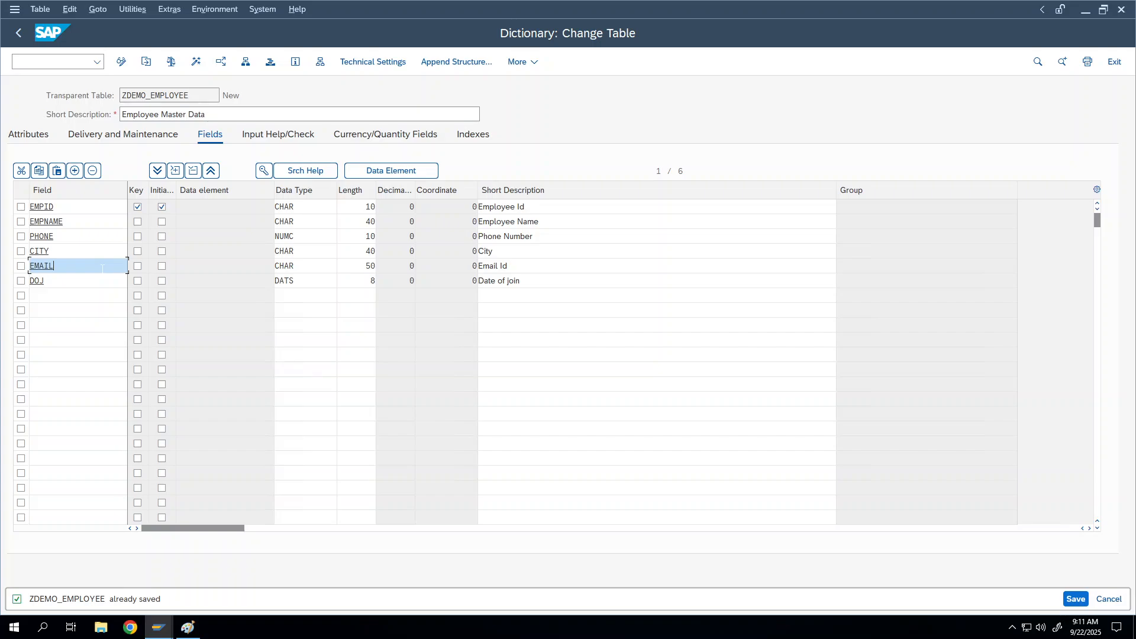
left_click(371, 66)
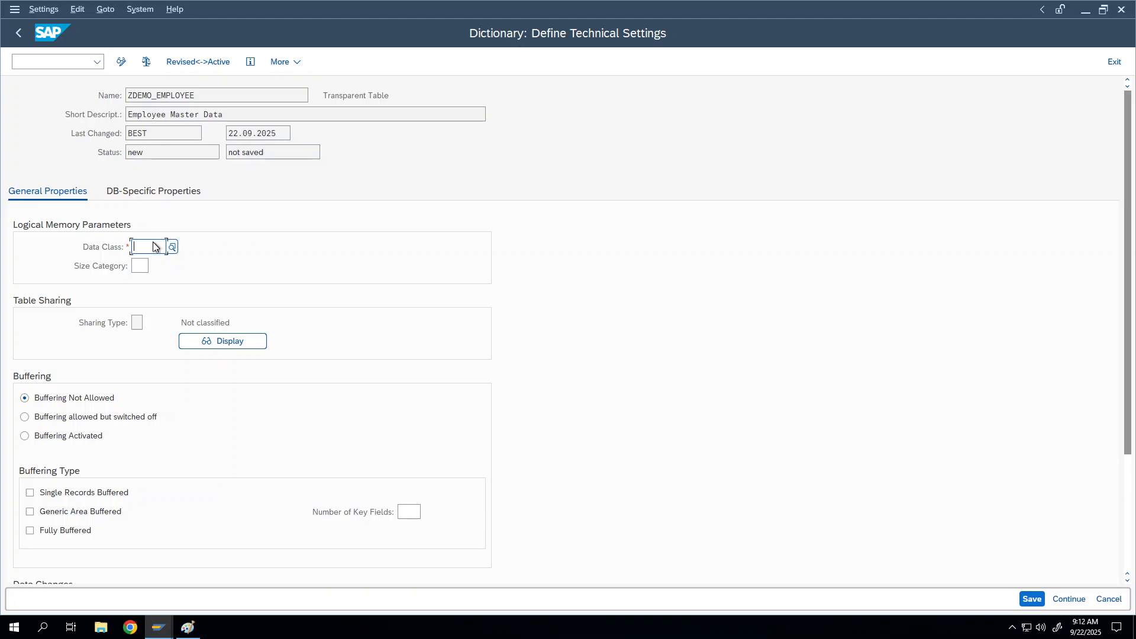
Set the data class of ZDEMO_EMPLOYEE to APPL0 from the possible-entries list
left_click(179, 250)
left_click(169, 249)
left_click(173, 250)
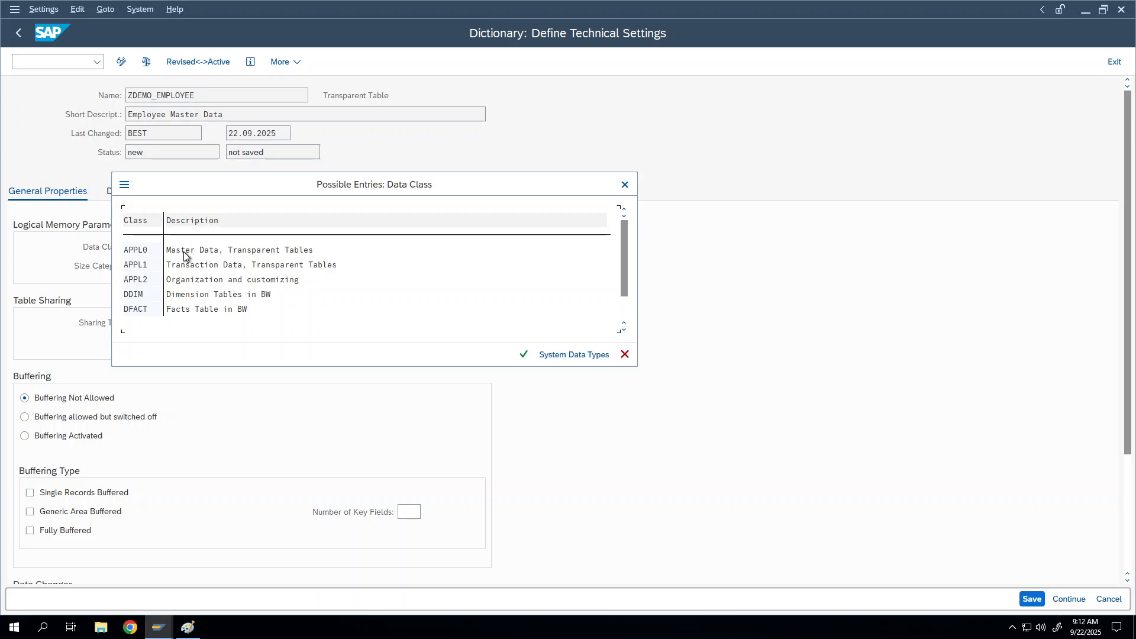
double_click(183, 254)
left_click(176, 250)
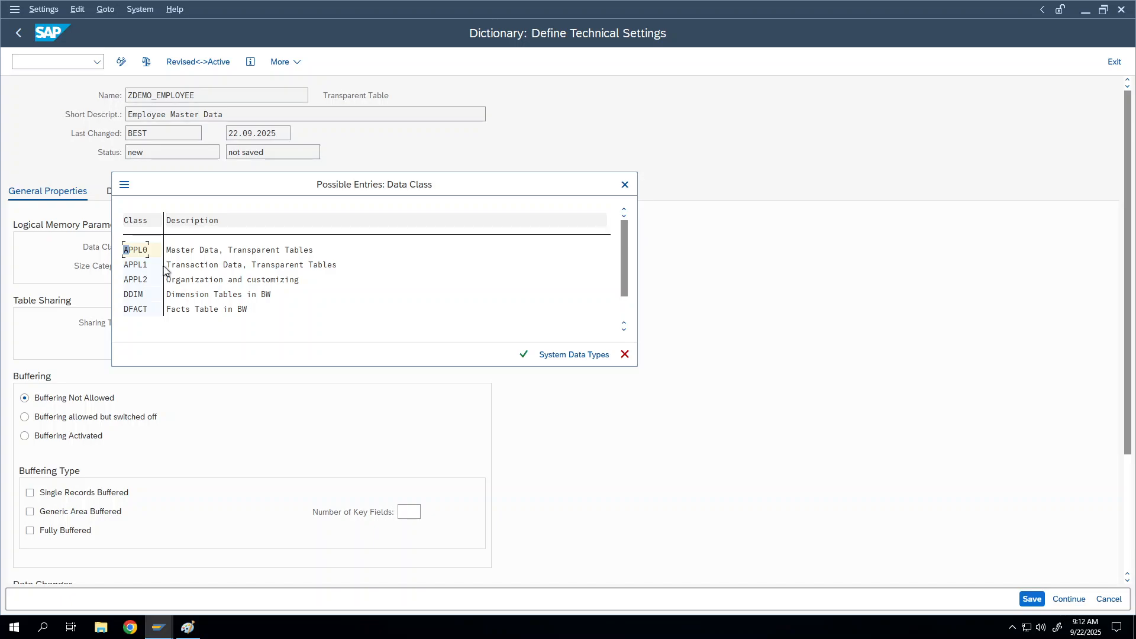
left_click(207, 266)
double_click(128, 251)
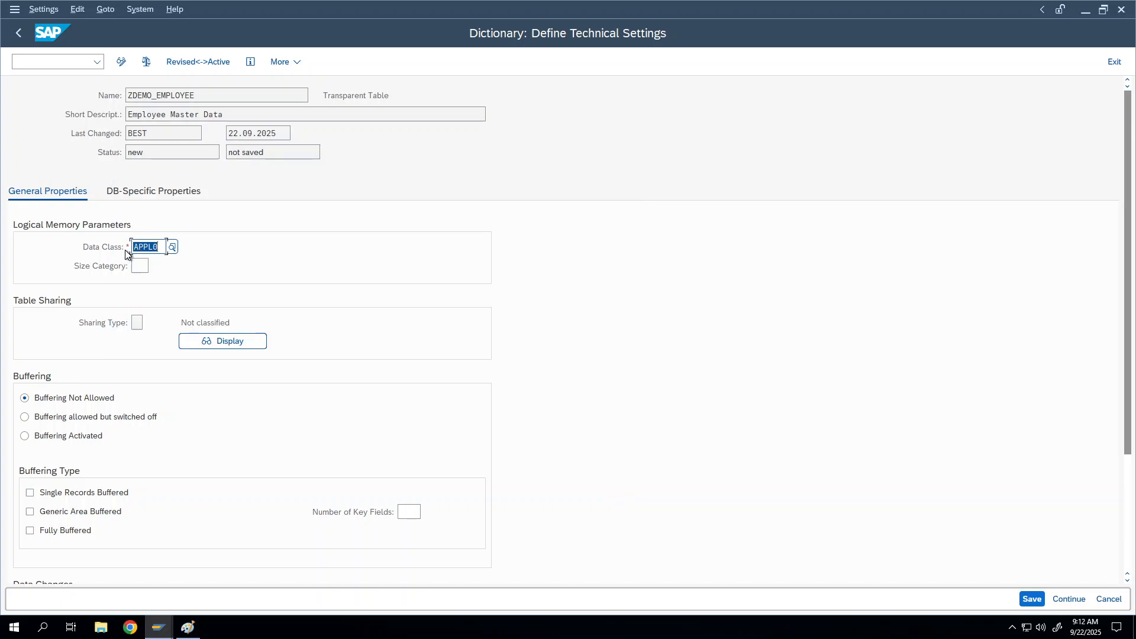
Highlight the APPL0 data class value, then move into the Size Category field
left_click(148, 266)
left_click(149, 247)
left_click_drag(159, 248, 135, 247)
left_click(148, 247)
left_click_drag(132, 248, 159, 247)
left_click(165, 246)
left_click(139, 266)
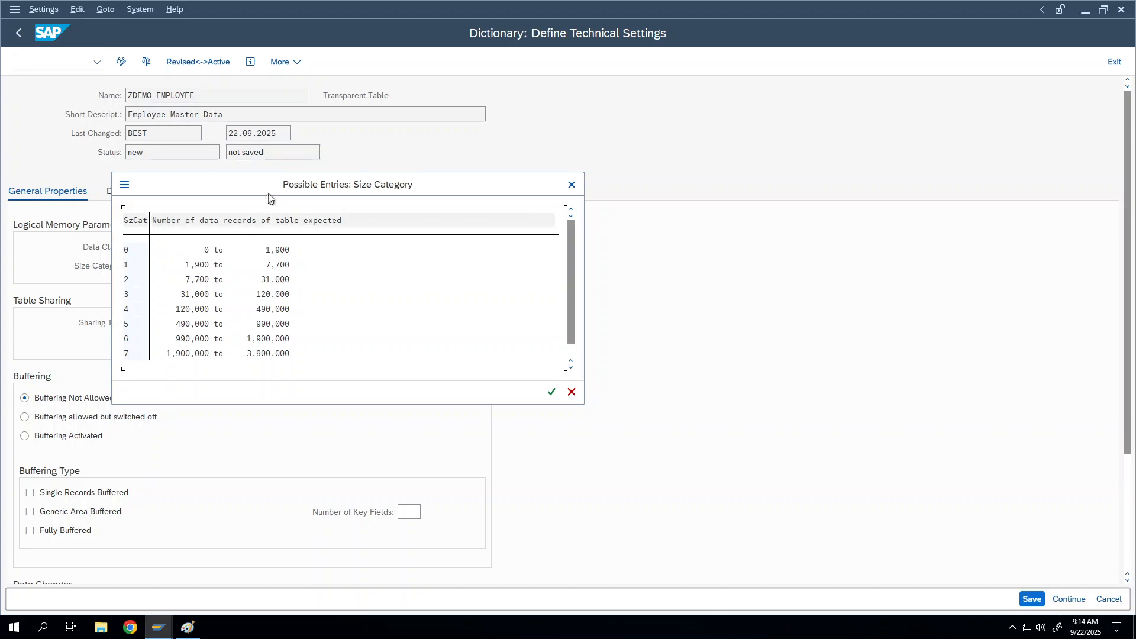
Review category 0's 0–1,900 record range and choose size category 0 for the table
left_click_drag(278, 193, 424, 177)
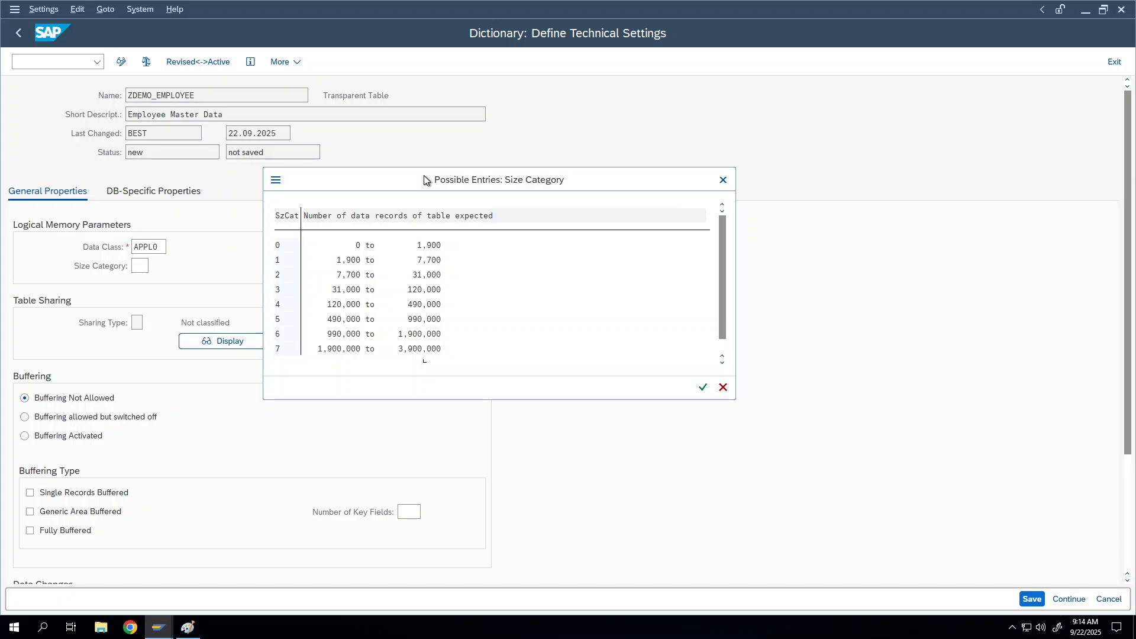
left_click(430, 248)
left_click(293, 249)
left_click(364, 247)
left_click(408, 248)
double_click(276, 245)
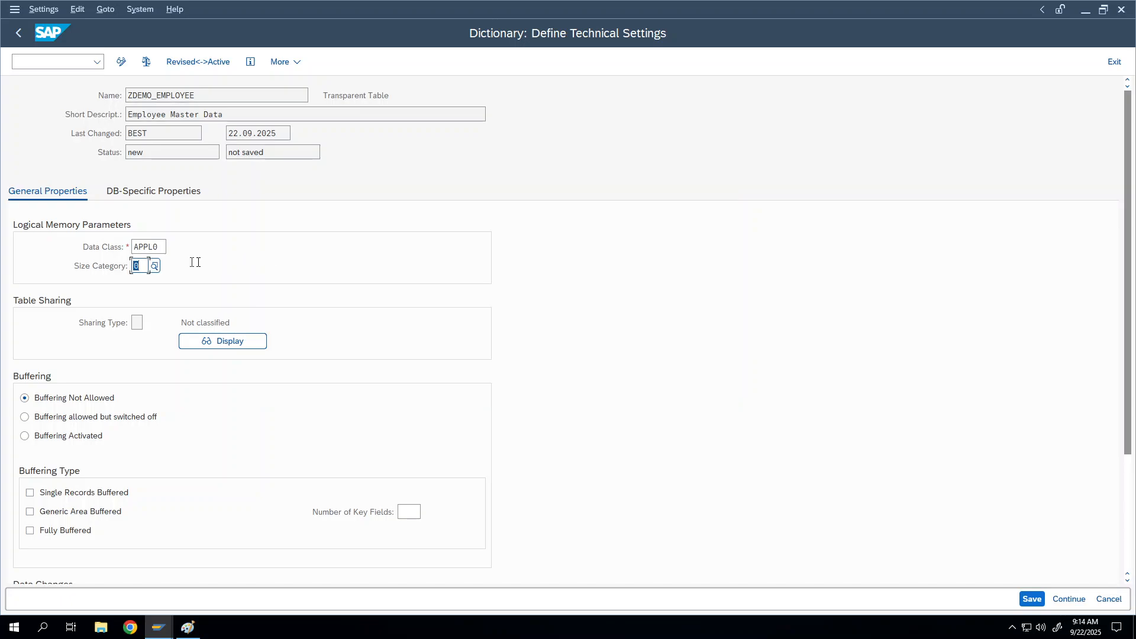
left_click(154, 267)
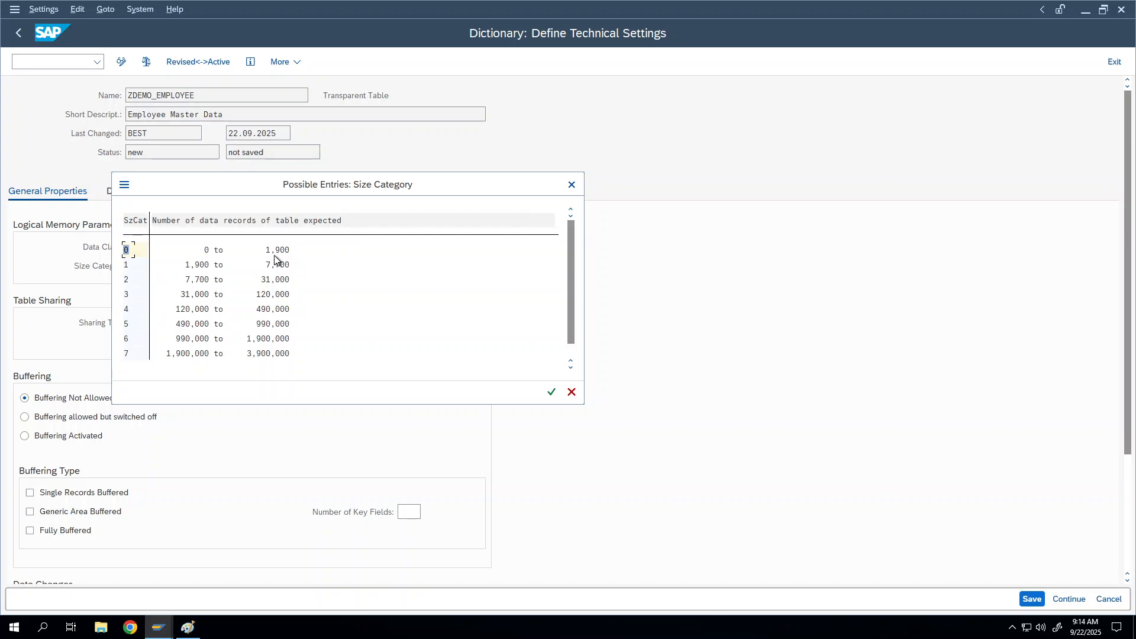
left_click(272, 250)
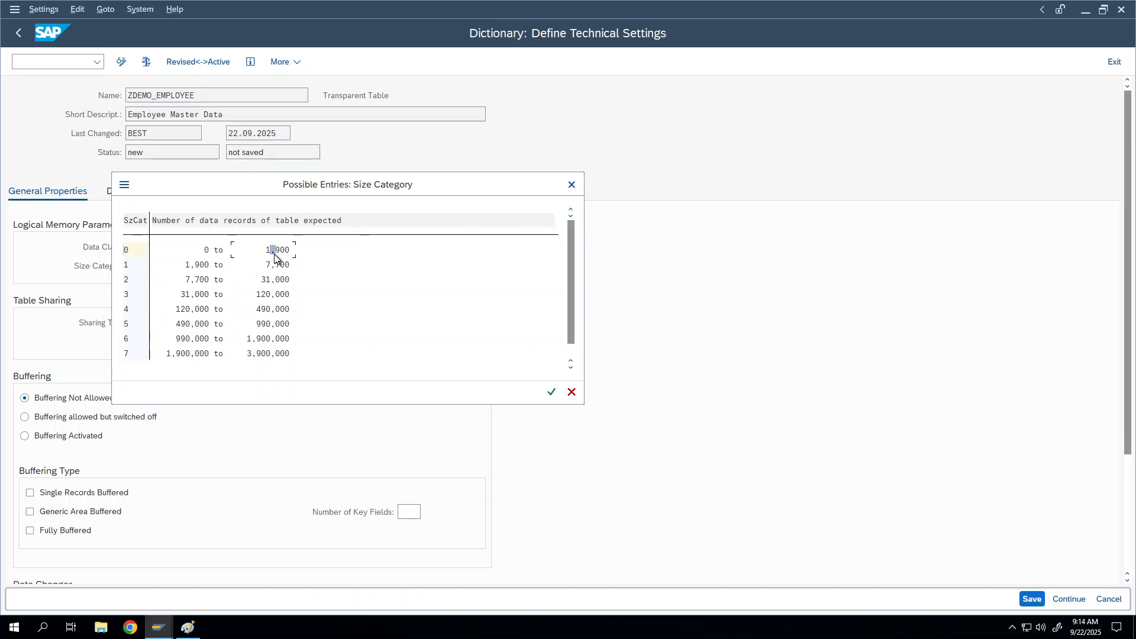
double_click(136, 254)
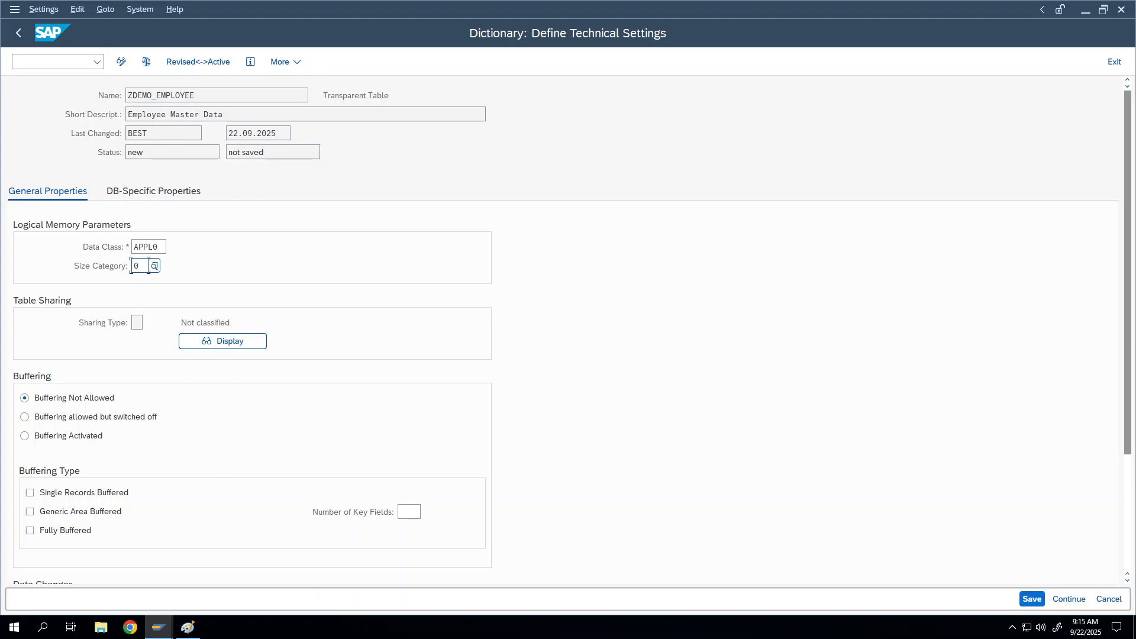
Bring up the size categories 0–7 list again with F4
key("F4")
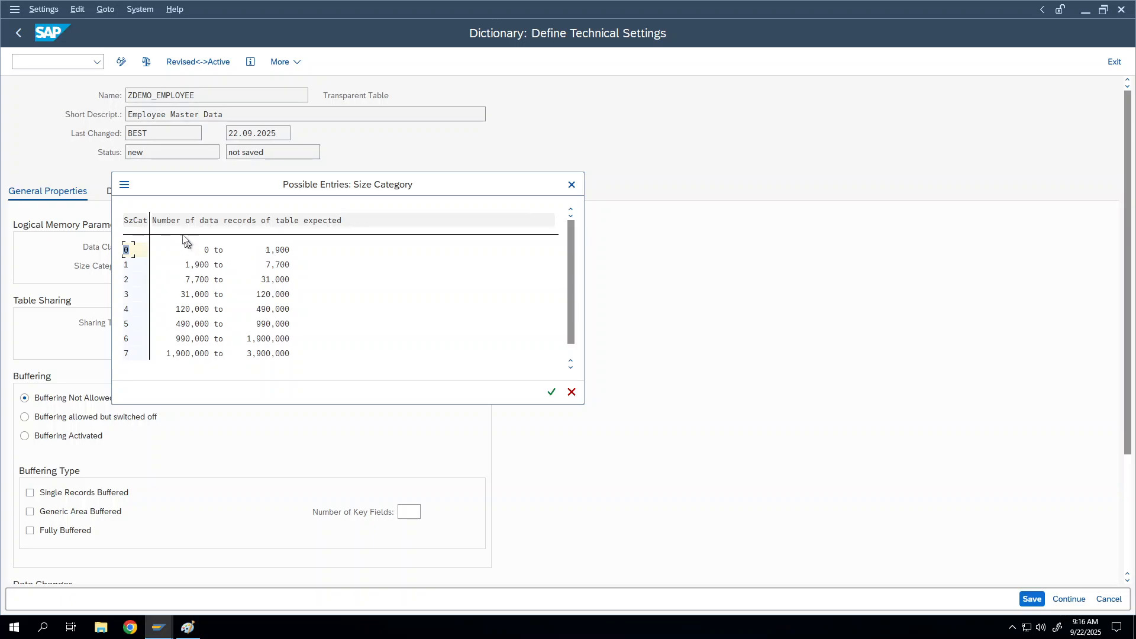
Reselect size category 0, then close the reopened list leaving 0 in place
left_click(137, 252)
double_click(281, 254)
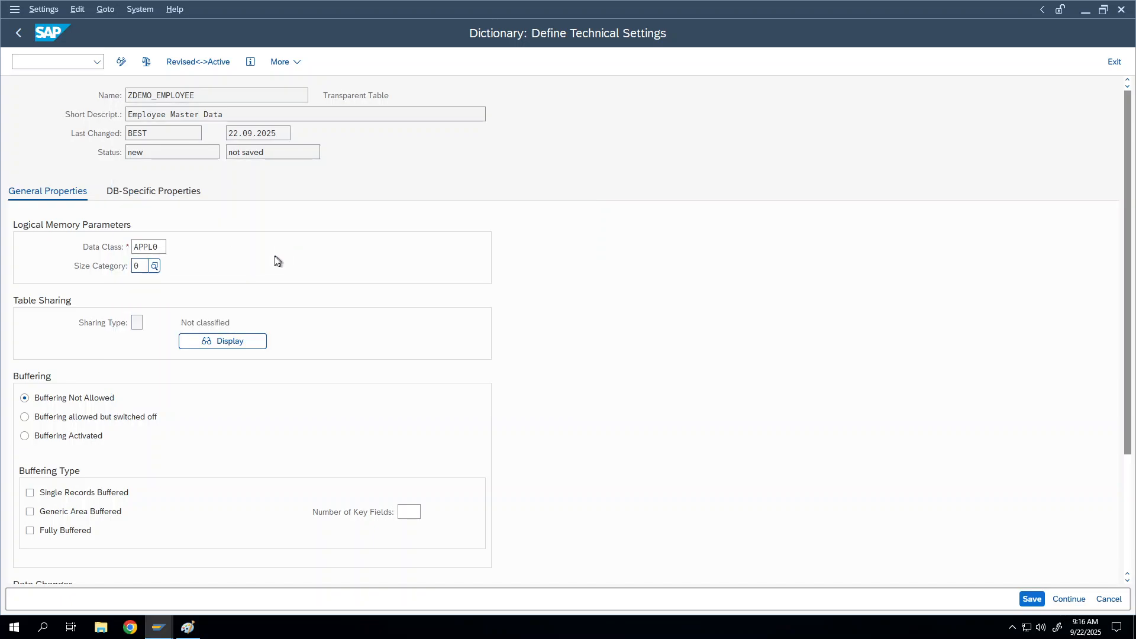
left_click(154, 267)
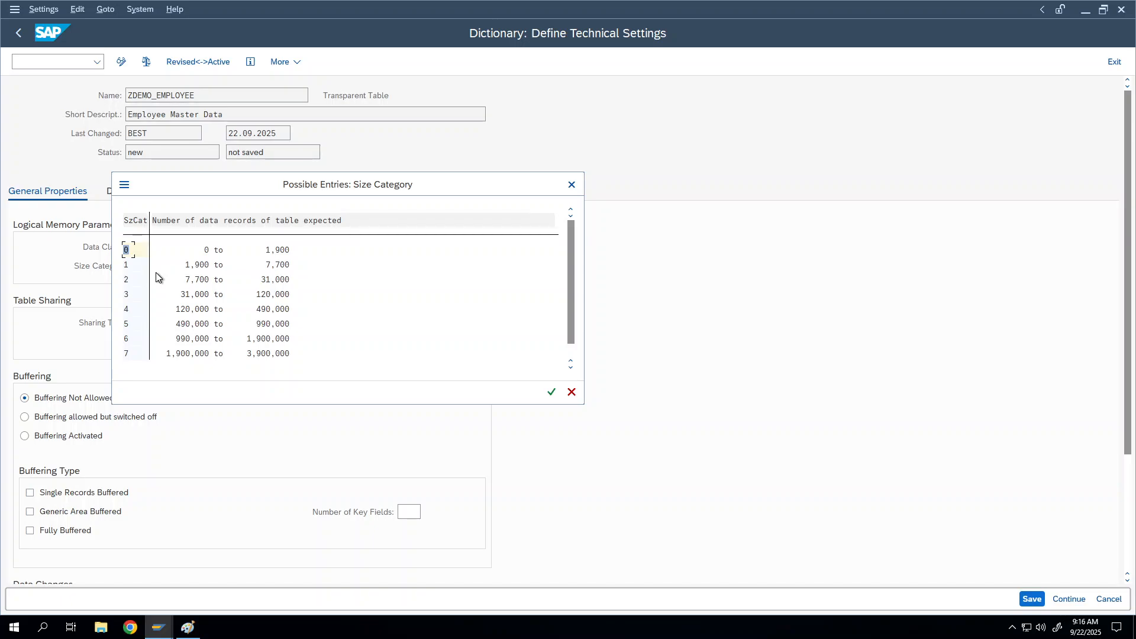
left_click(567, 186)
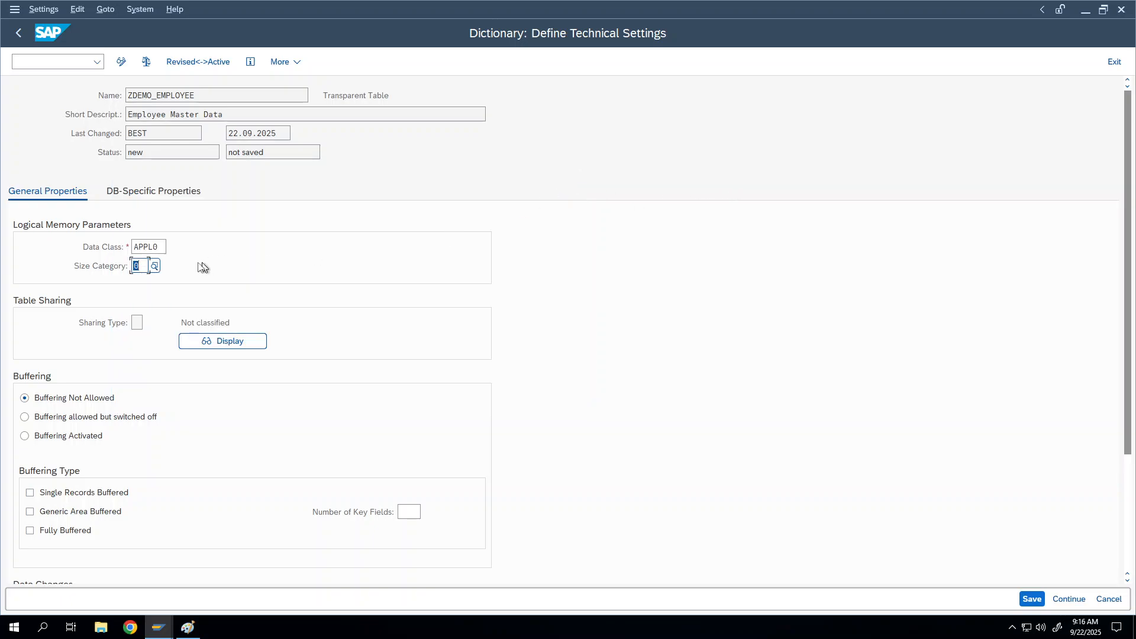
left_click(141, 267)
Reopen the size category list and point out category 0's 1,900 record limit
left_click(155, 268)
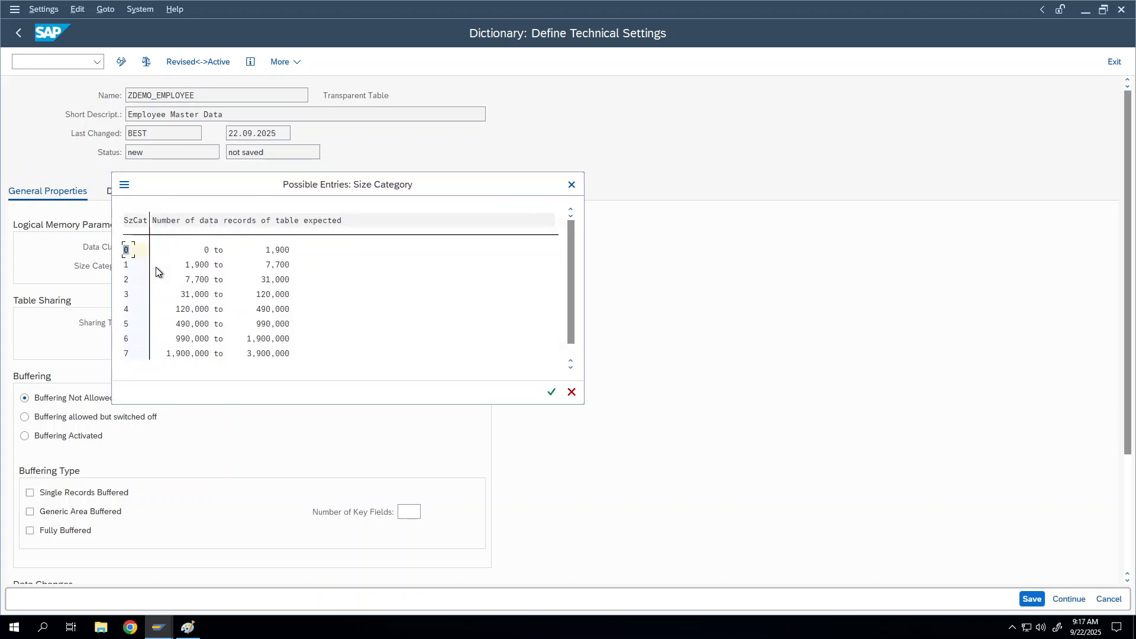
left_click(283, 254)
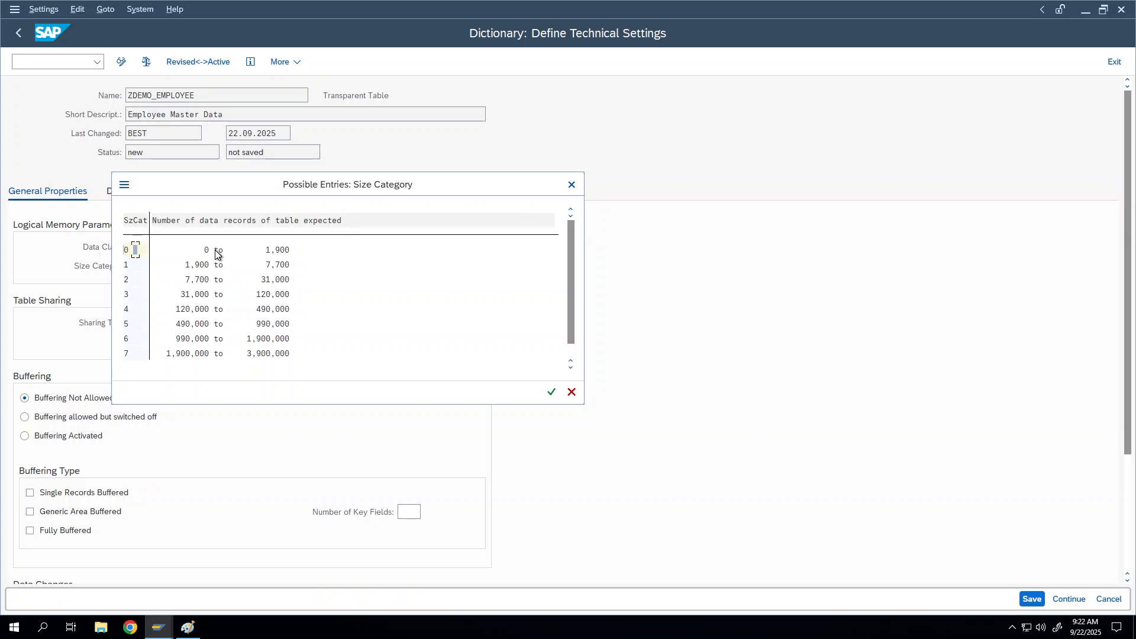
Compare size categories 0 and 1, then close the list keeping category 0
left_click(129, 258)
left_click(132, 266)
left_click(571, 186)
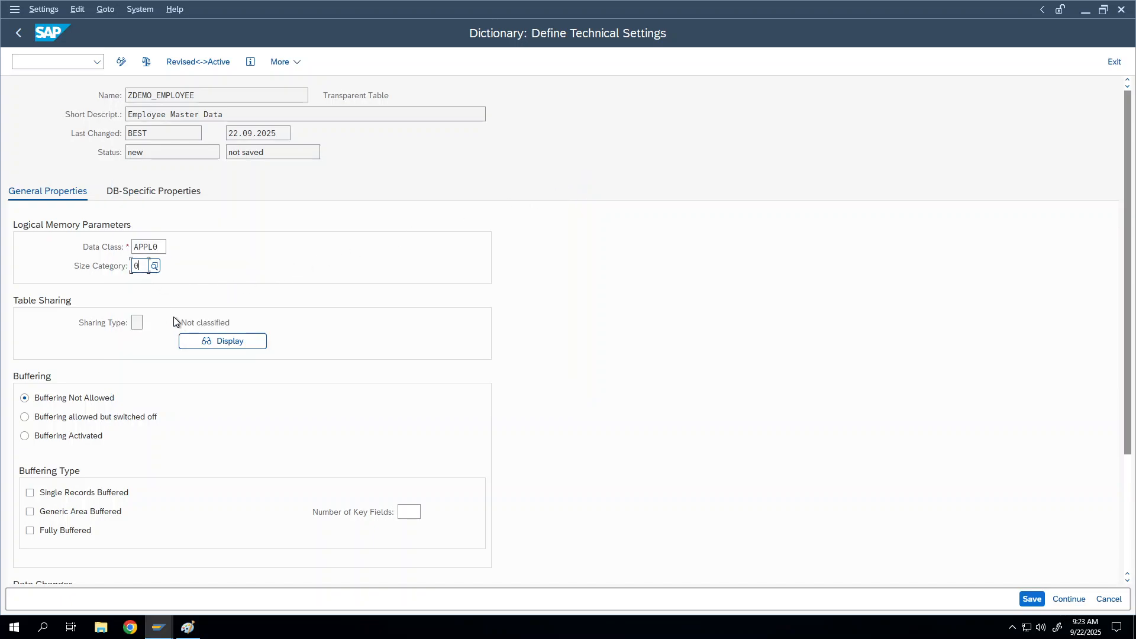
left_click(155, 268)
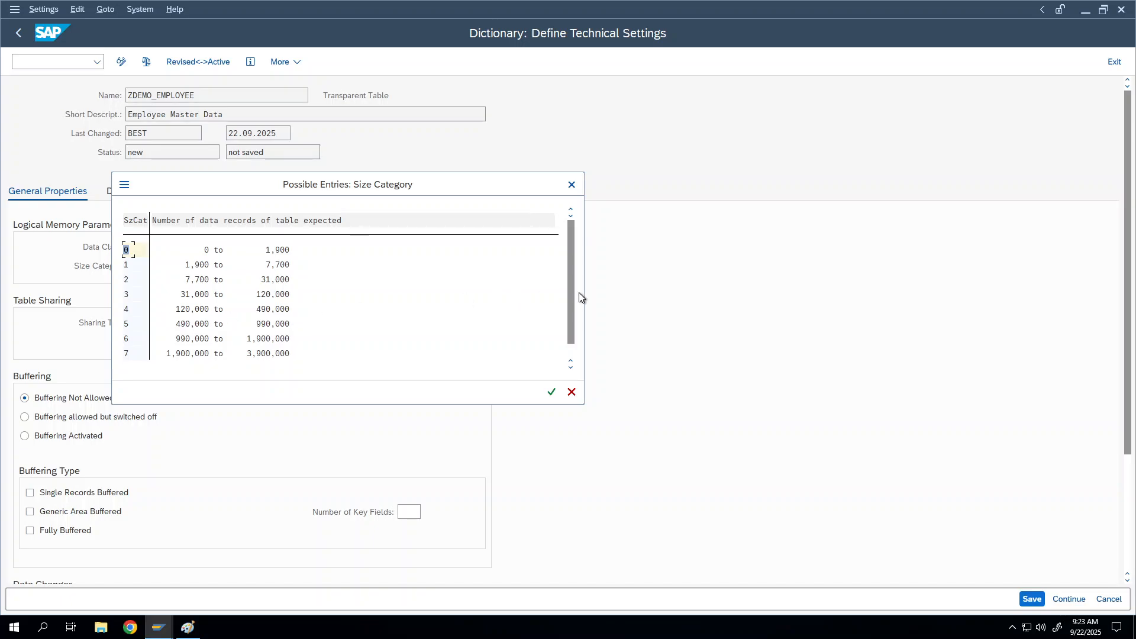
left_click_drag(570, 297, 571, 338)
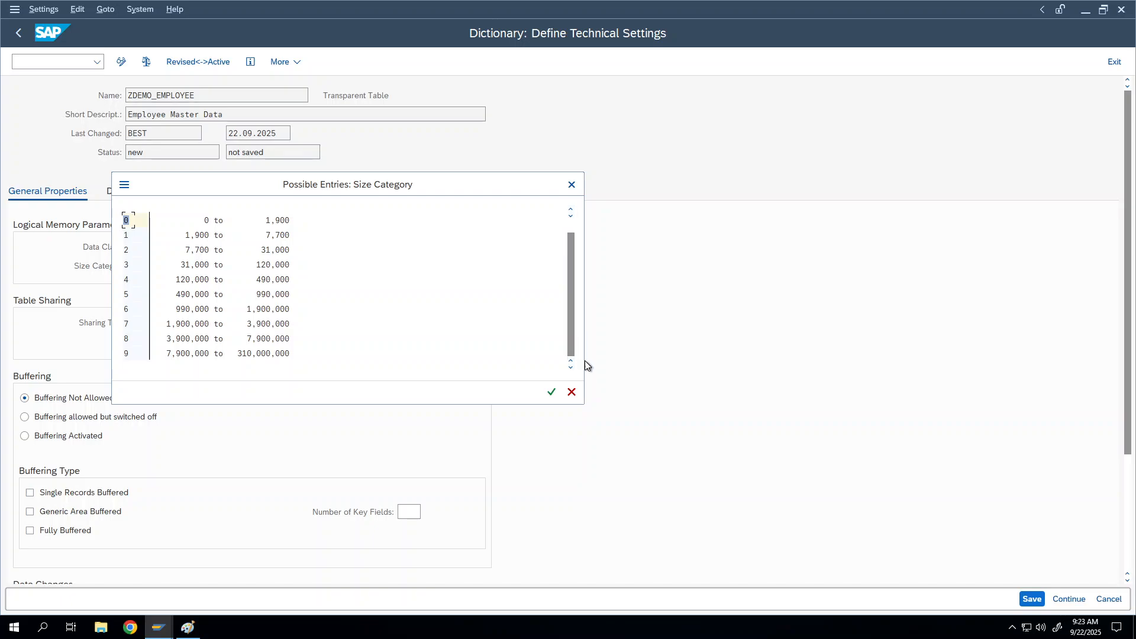
left_click(197, 357)
left_click(570, 392)
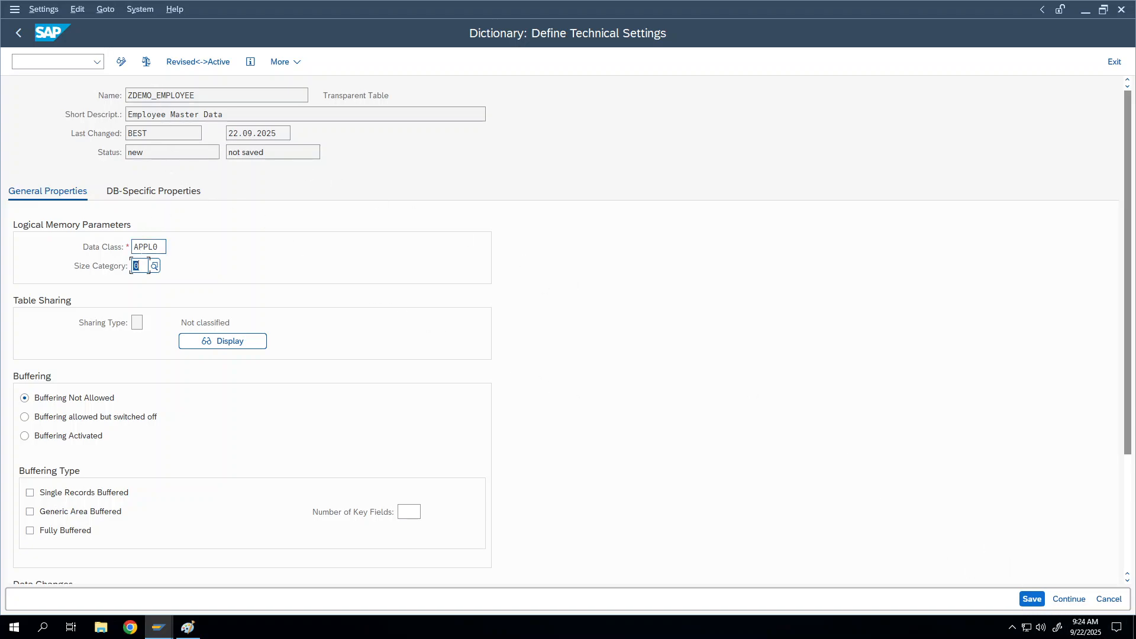
Check the data class list without changing APPL0, then reopen the size category list
left_click(148, 247)
left_click(171, 247)
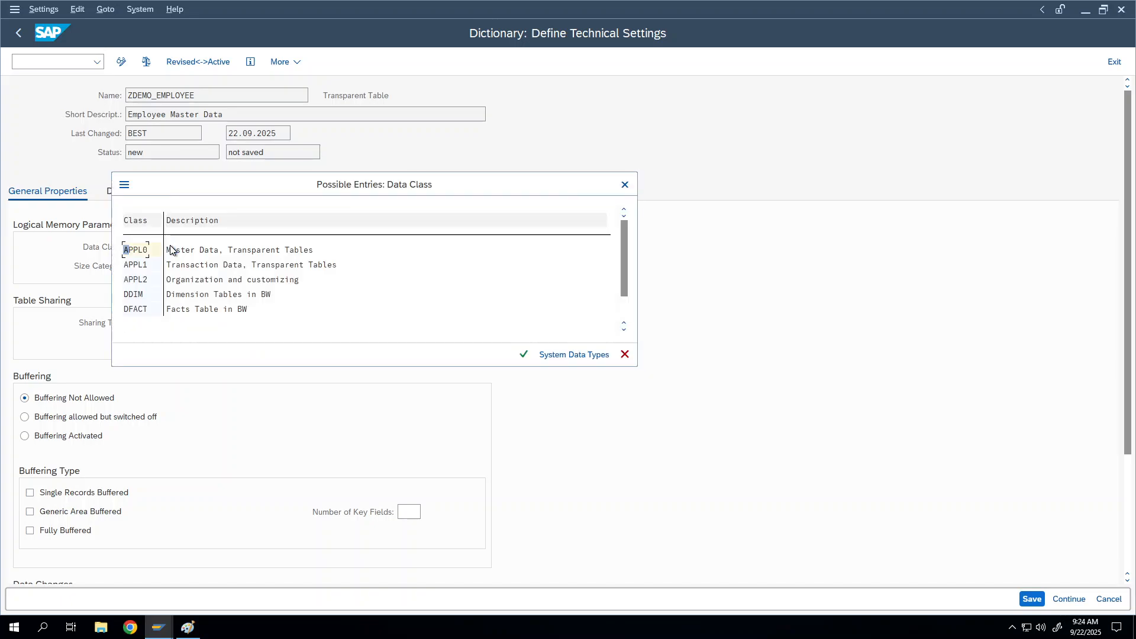
left_click(624, 185)
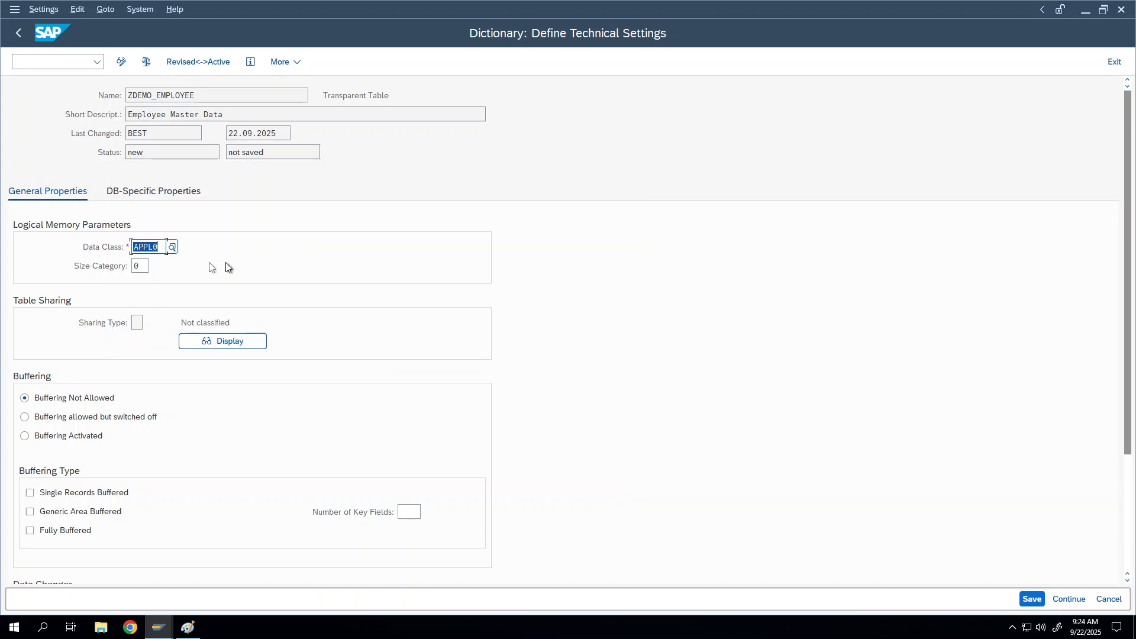
left_click(145, 266)
left_click(154, 268)
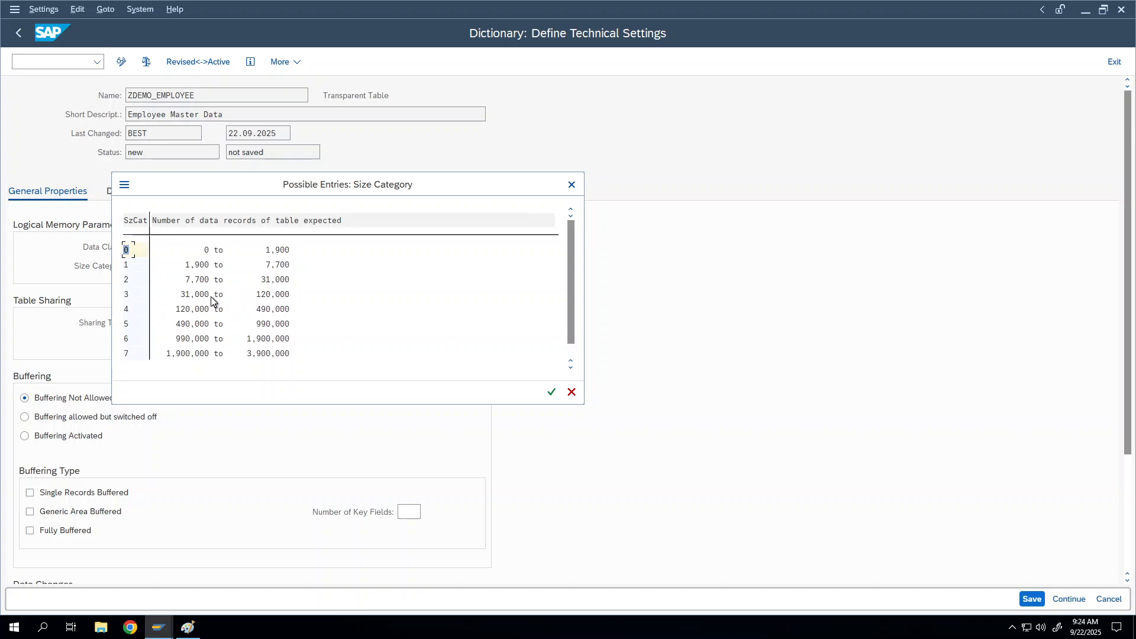
Compare size categories 2 and 3 at their 31,000 boundary, then close the list
left_click(130, 295)
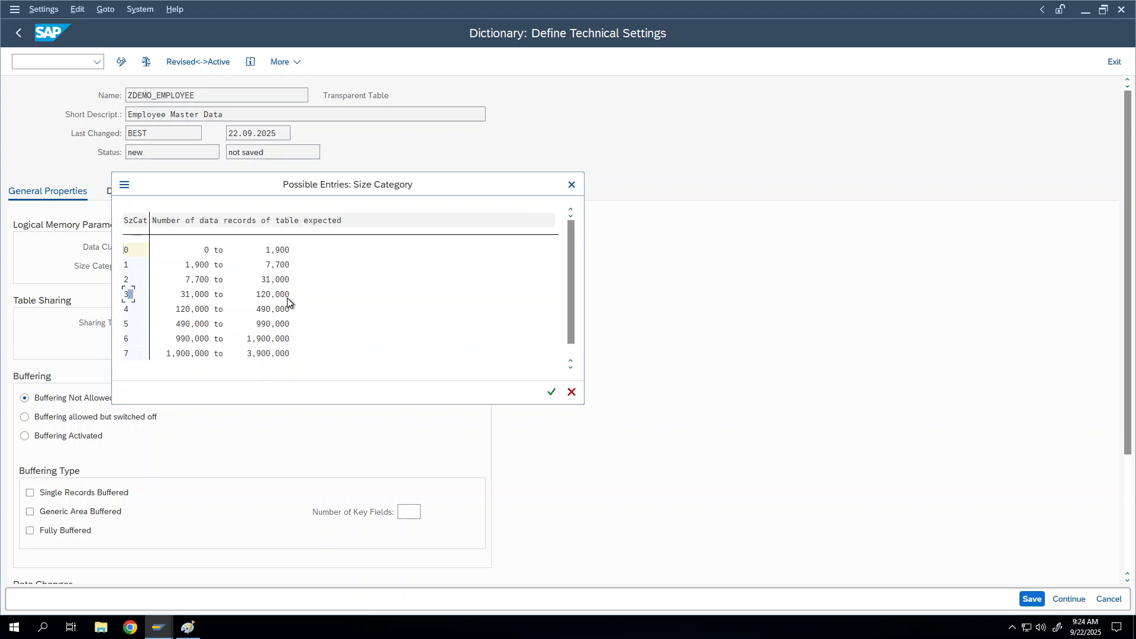
left_click(203, 298)
left_click(264, 294)
left_click(273, 280)
left_click(217, 281)
left_click(192, 294)
left_click(270, 281)
left_click(268, 282)
left_click(198, 296)
left_click(258, 280)
left_click(282, 278)
left_click(278, 280)
left_click(572, 186)
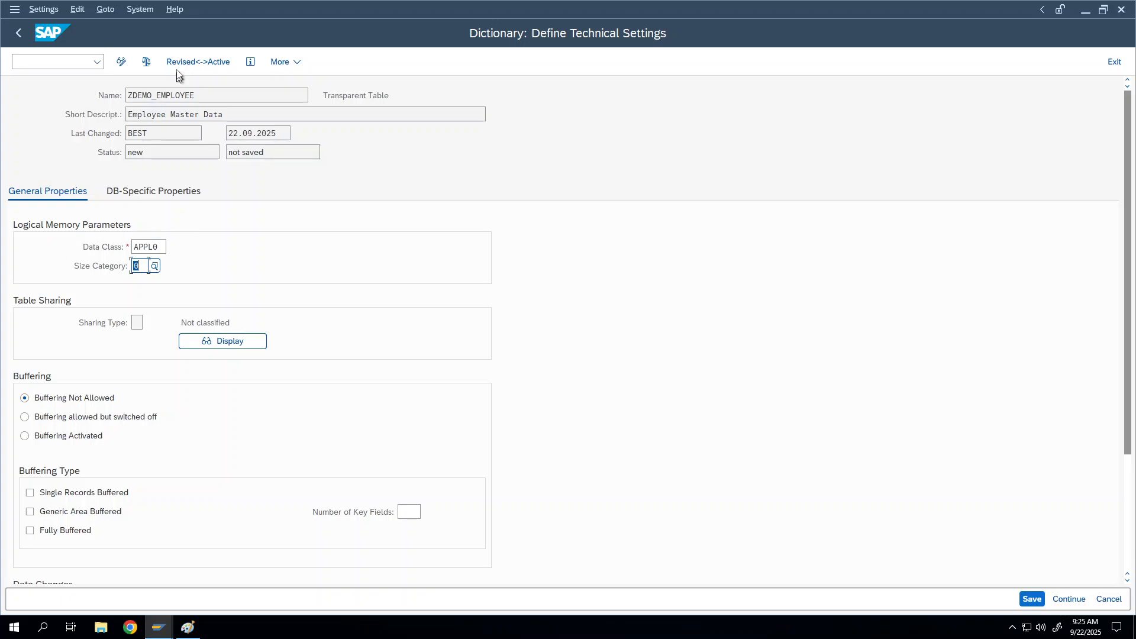
Save the technical settings, then check and activate ZDEMO_EMPLOYEE
left_click(1030, 600)
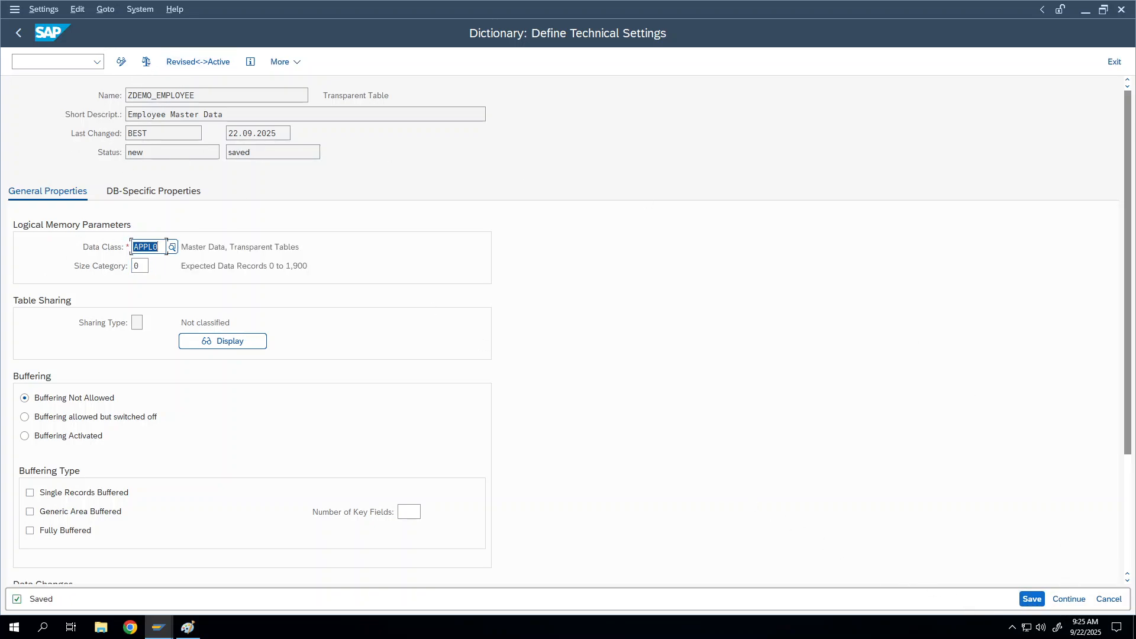
left_click(17, 35)
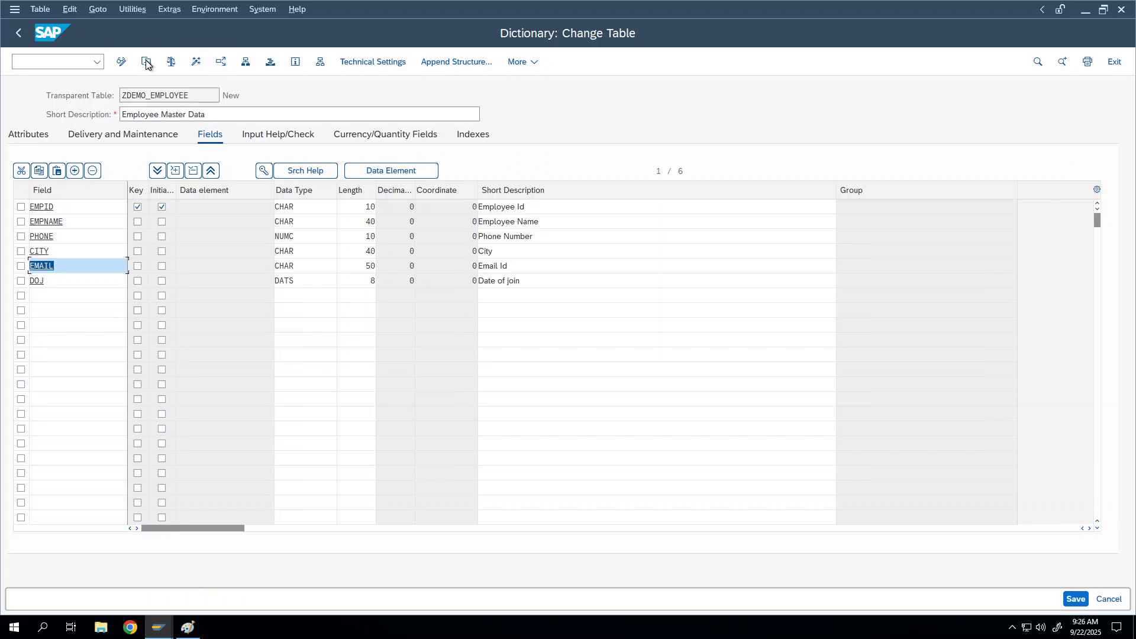
left_click(171, 62)
left_click(194, 62)
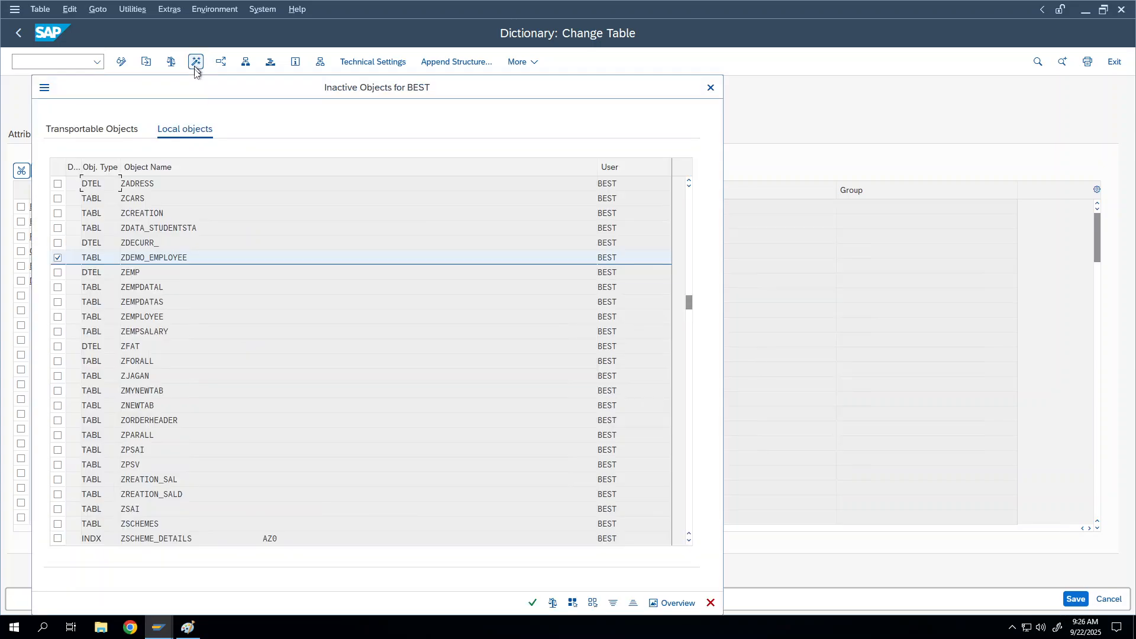
left_click(529, 608)
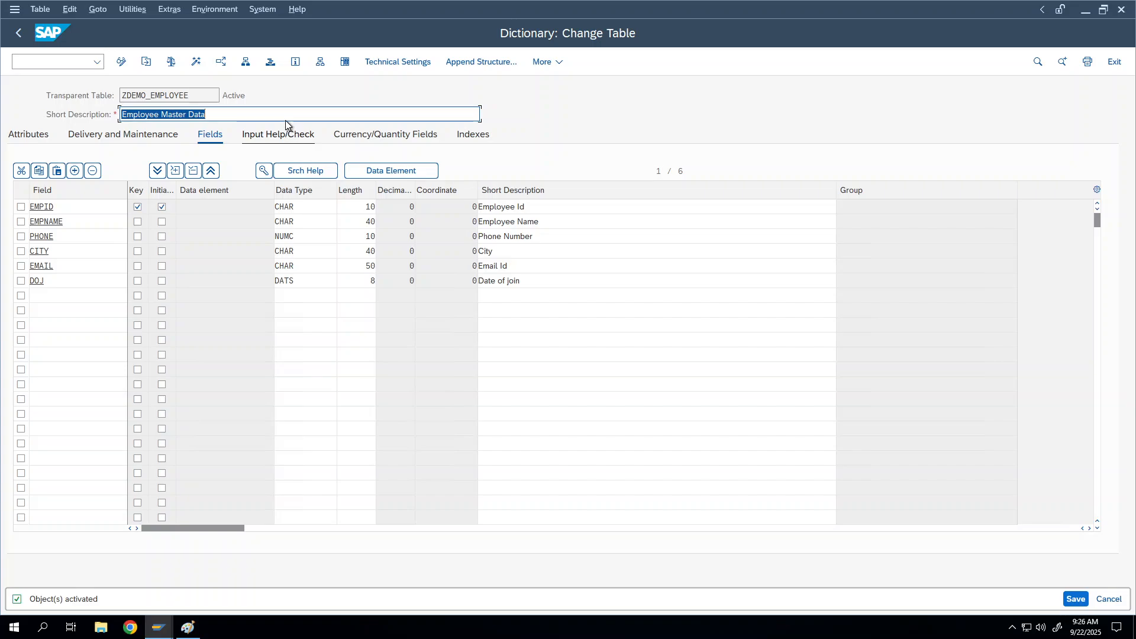
Open Create Entries and enter employee 100, name 'Name of 100' and a phone number
left_click(149, 10)
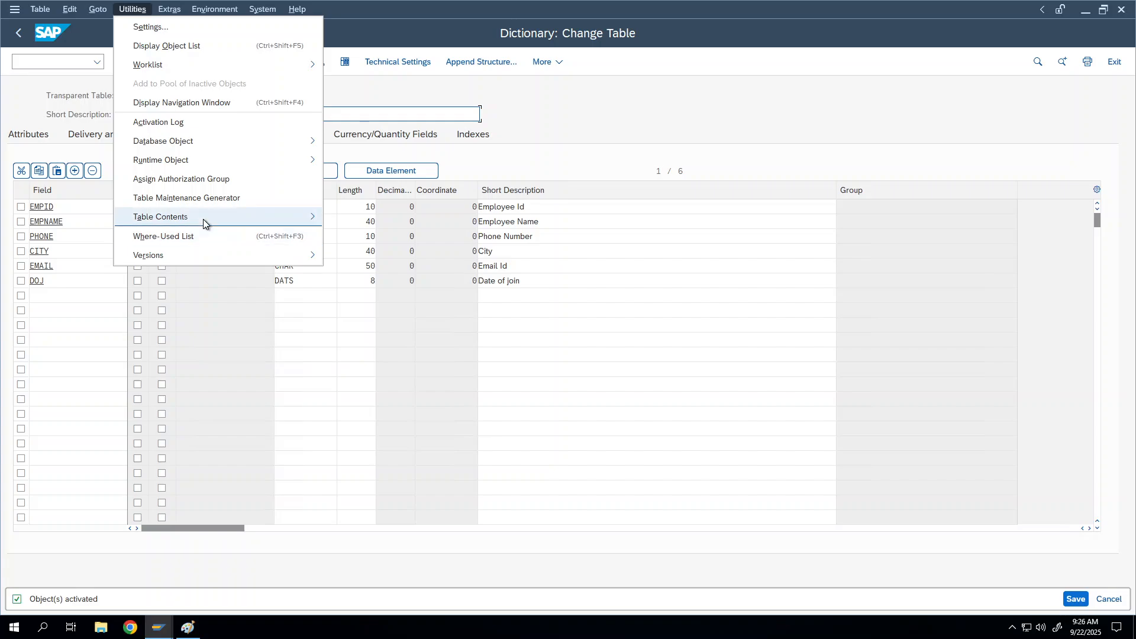
mouse_move(204, 220)
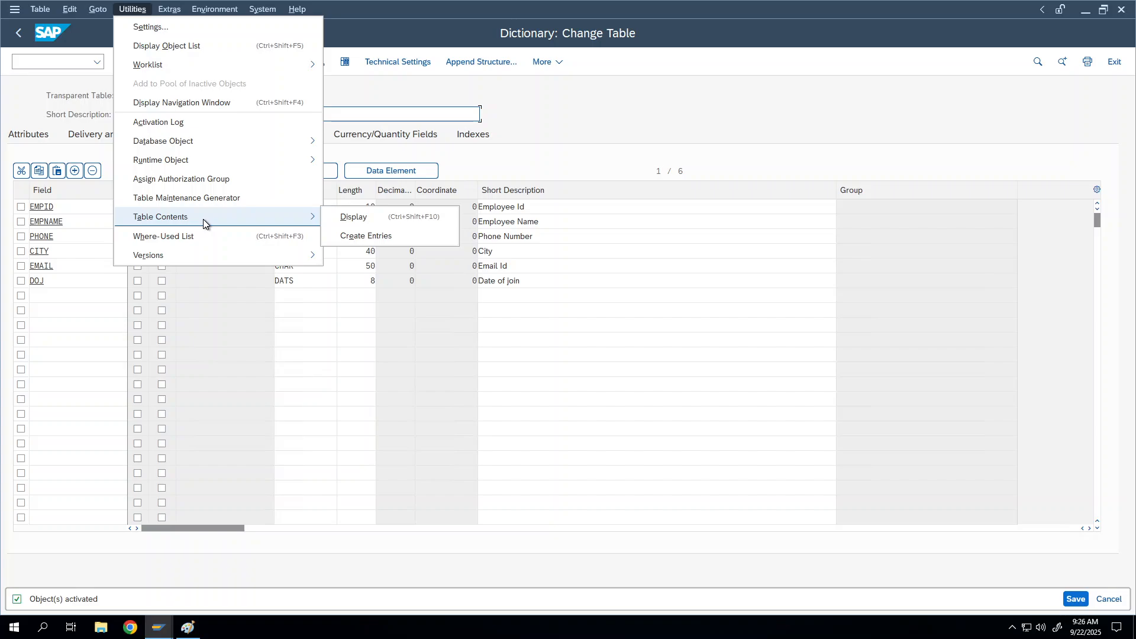
left_click(365, 236)
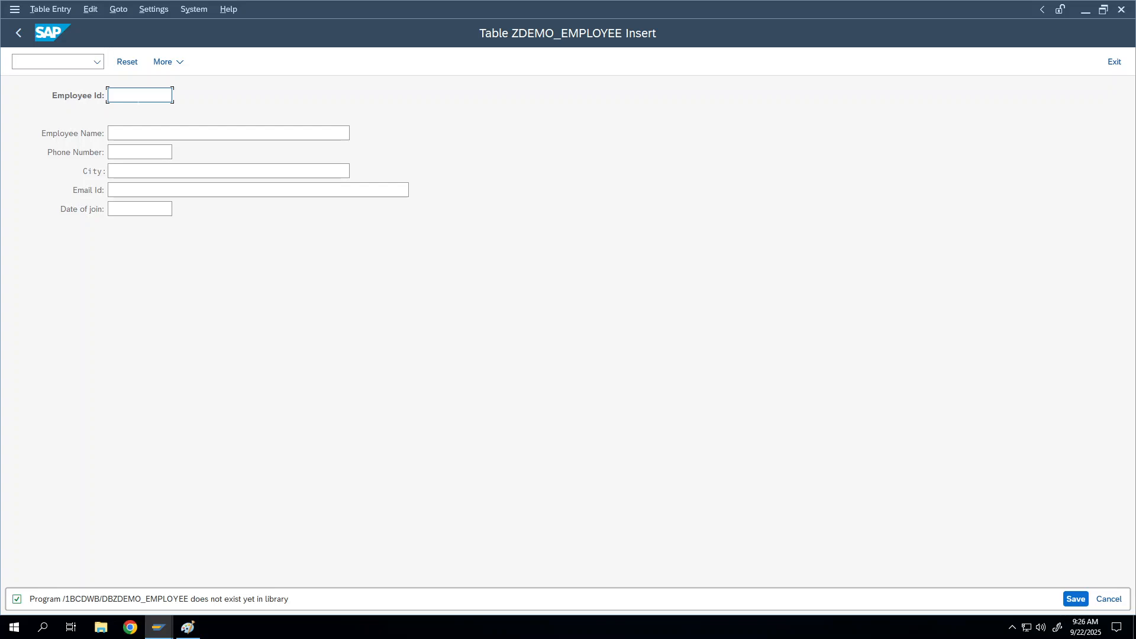
type("100")
key("Tab")
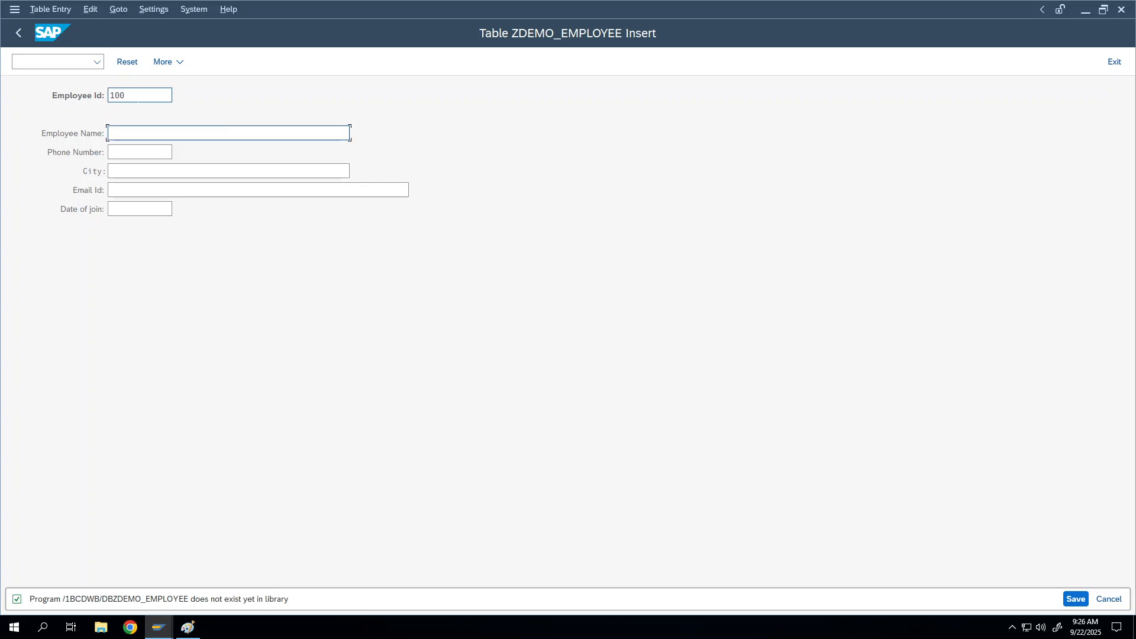
type("Name of 100")
key("Tab")
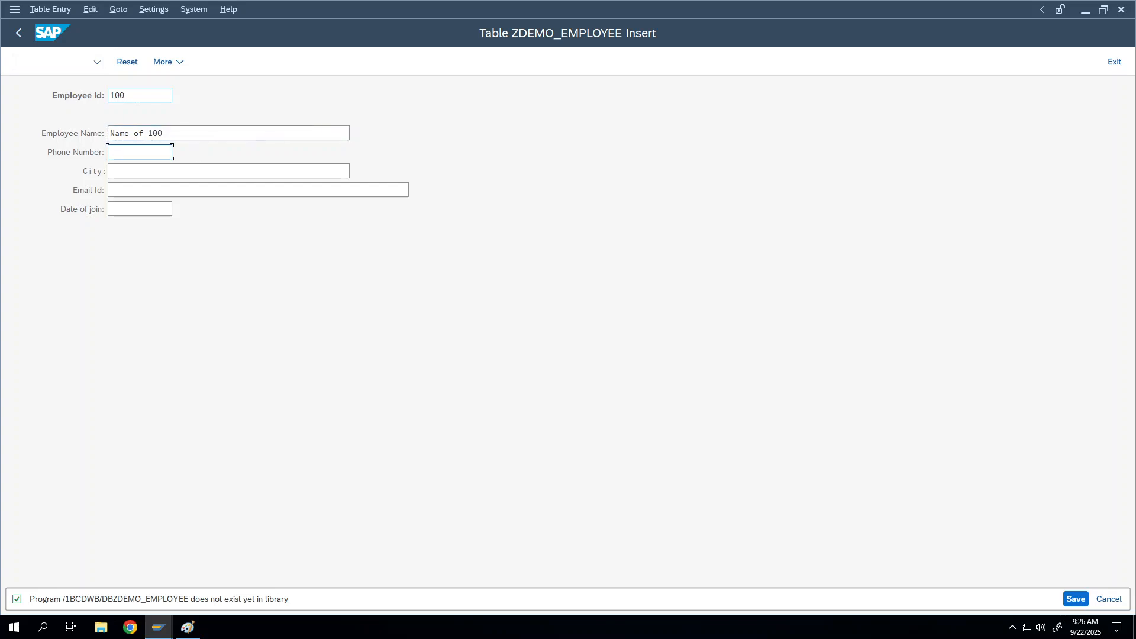
key("Tab")
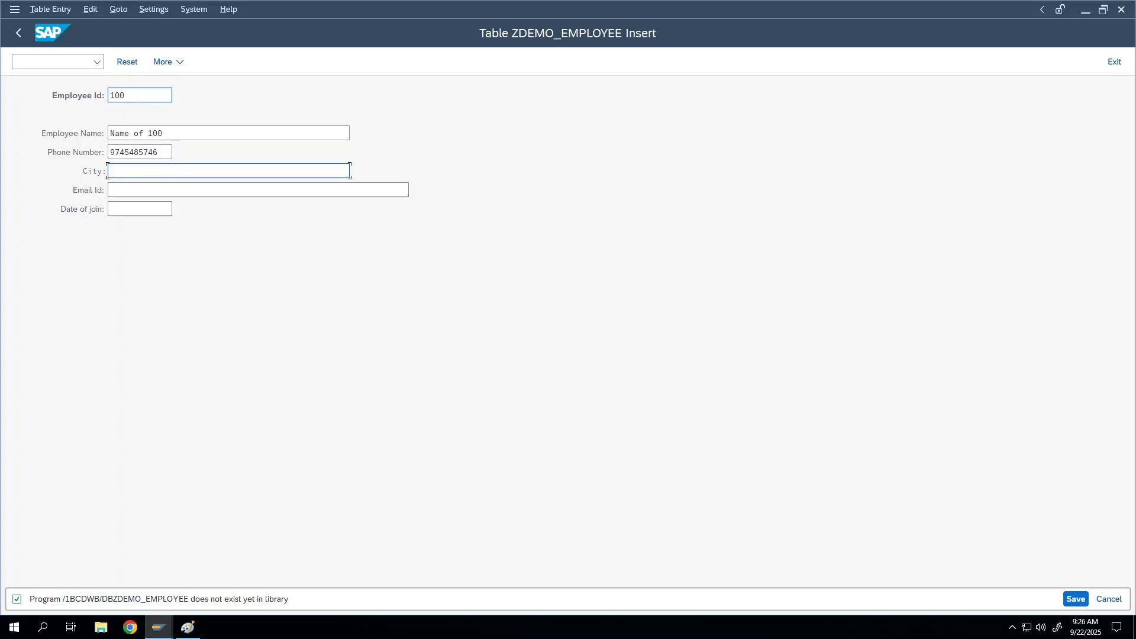
Enter the city as Hyderabad, correcting the misspelling
type("Hyderabad")
left_click_drag(153, 171, 116, 172)
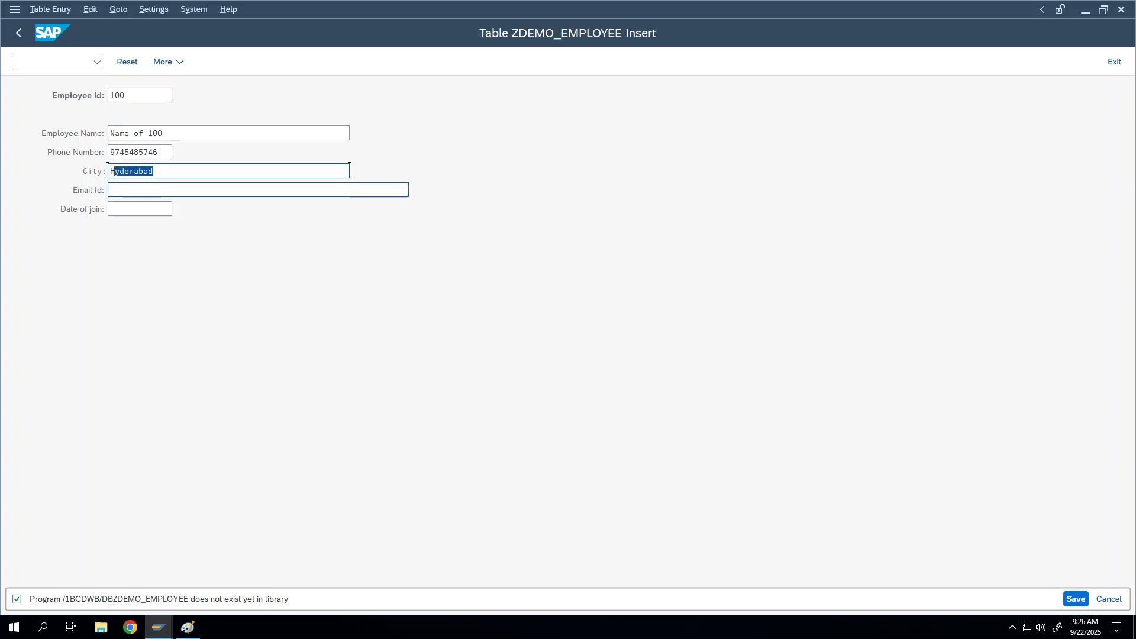
left_click_drag(114, 171, 109, 171)
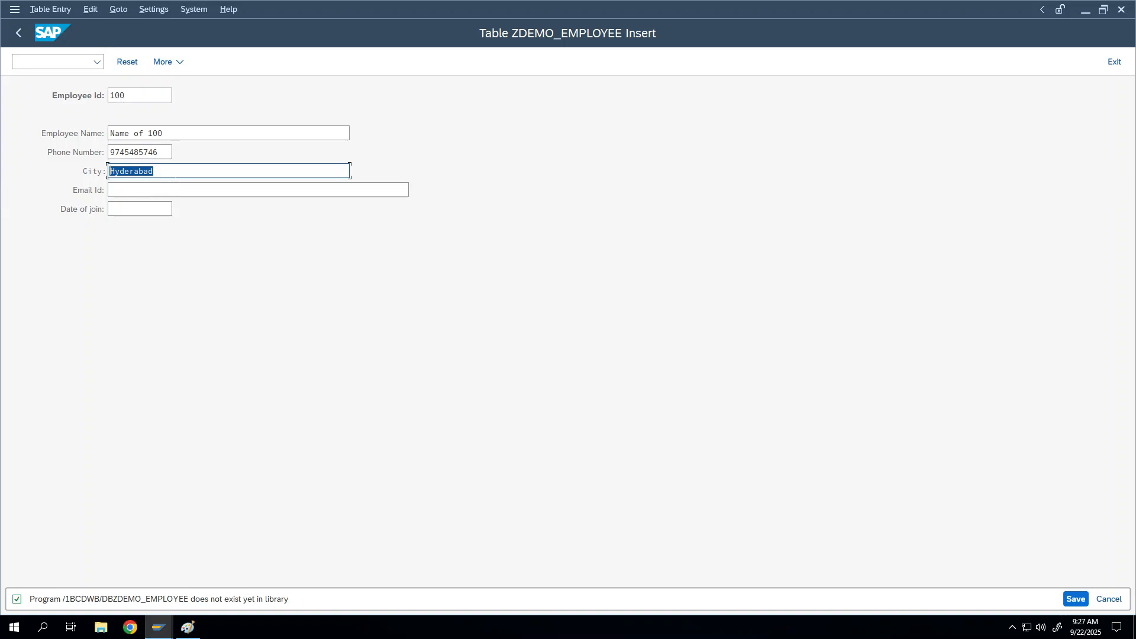
left_click(176, 172)
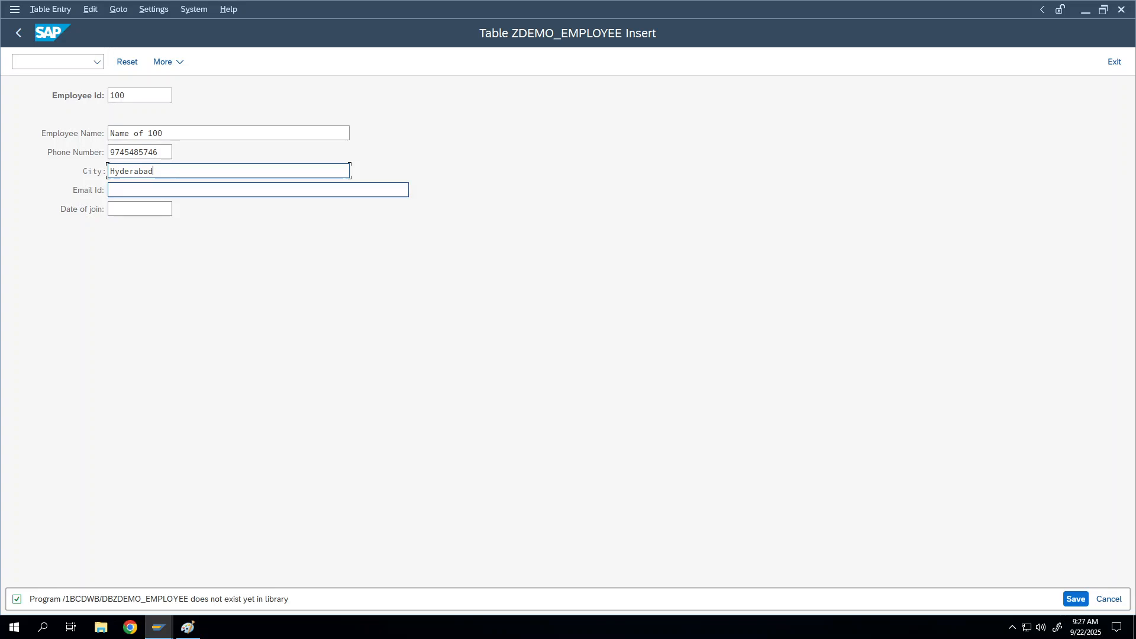
Enter an e-mail address, pick join date 08.09.2025 from the calendar, and save
left_click(163, 190)
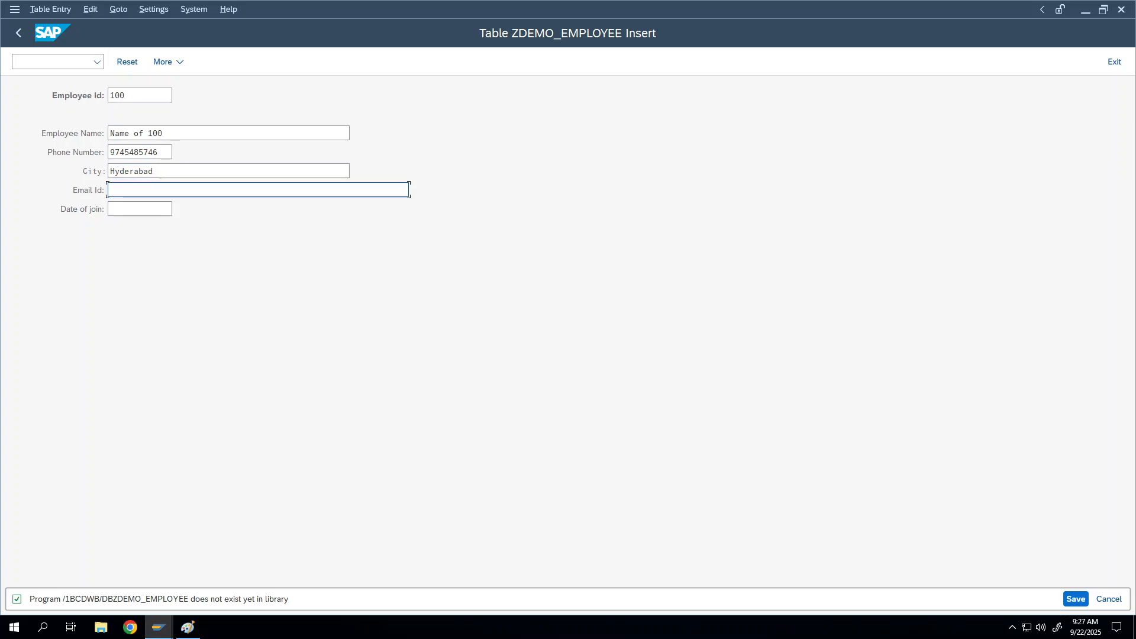
key("Tab")
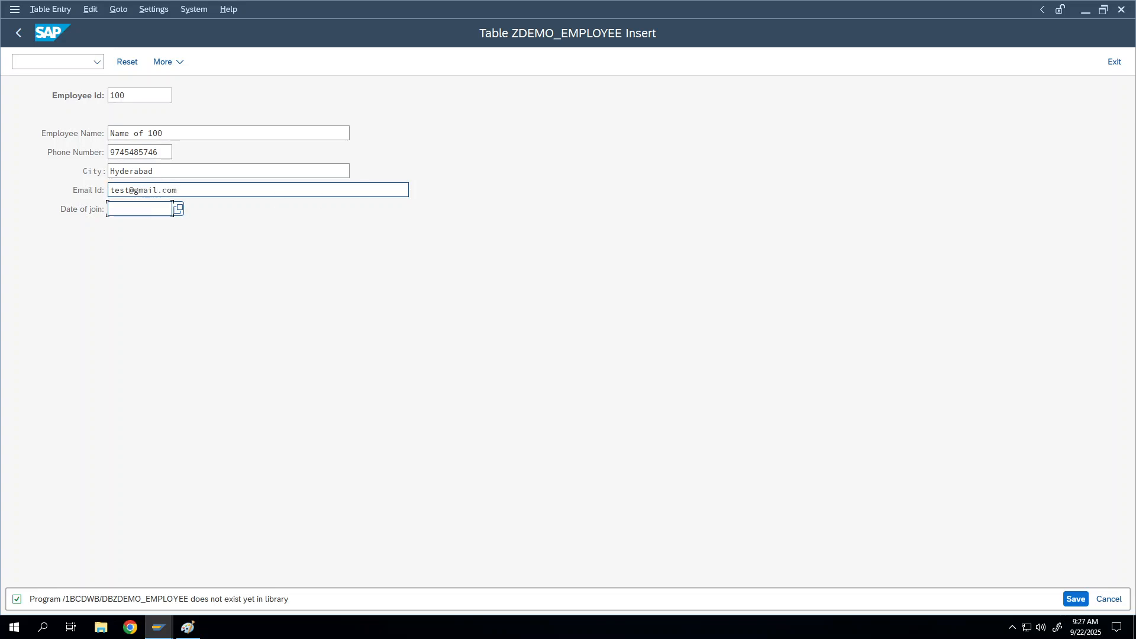
left_click(174, 208)
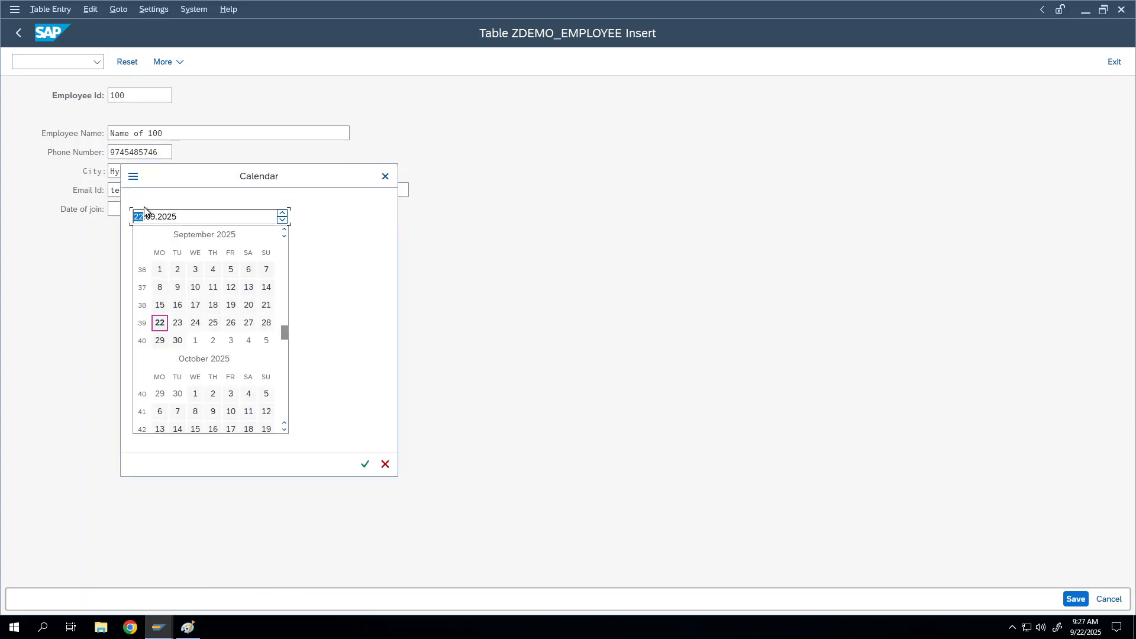
double_click(160, 287)
left_click(1078, 599)
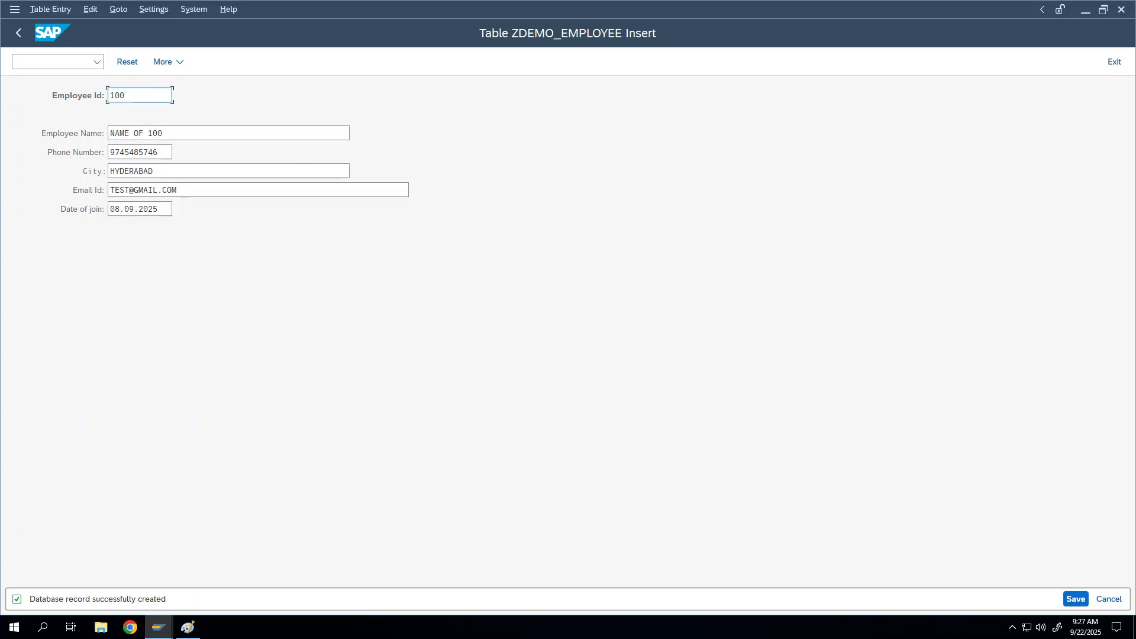
Change the employee id to 101 and the name's trailing 0 to 1
key("BackSpace")
type("1")
key("Tab")
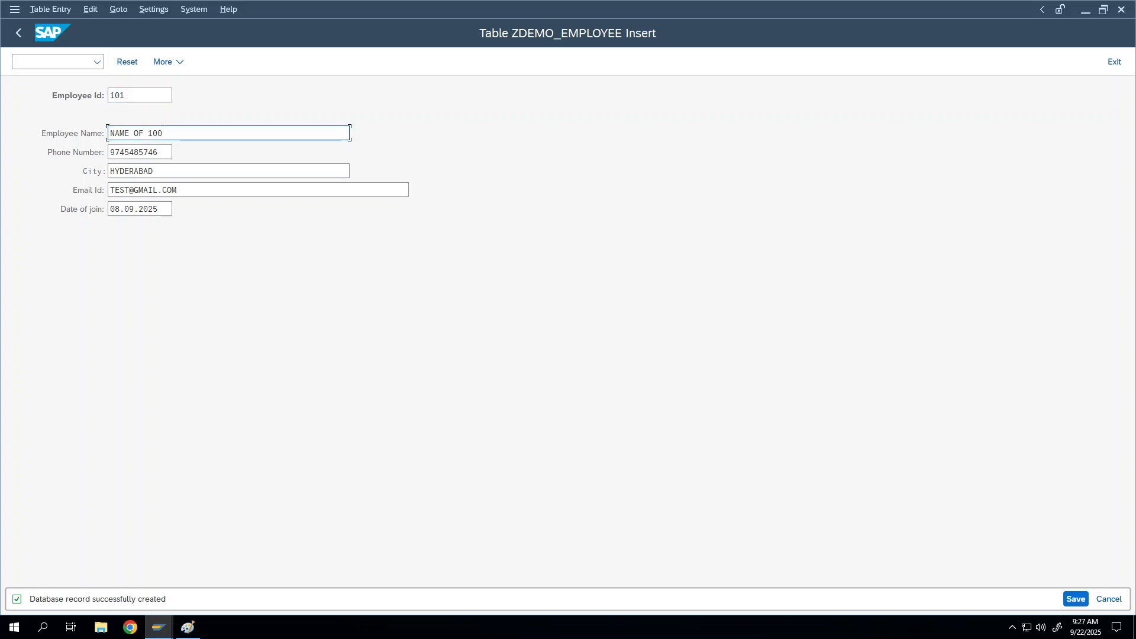
key("BackSpace")
type("1")
key("Tab")
Complete the phone number, insert 123 before @ in the e-mail, and save record 101
key("BackSpace")
key("BackSpace")
key("BackSpace")
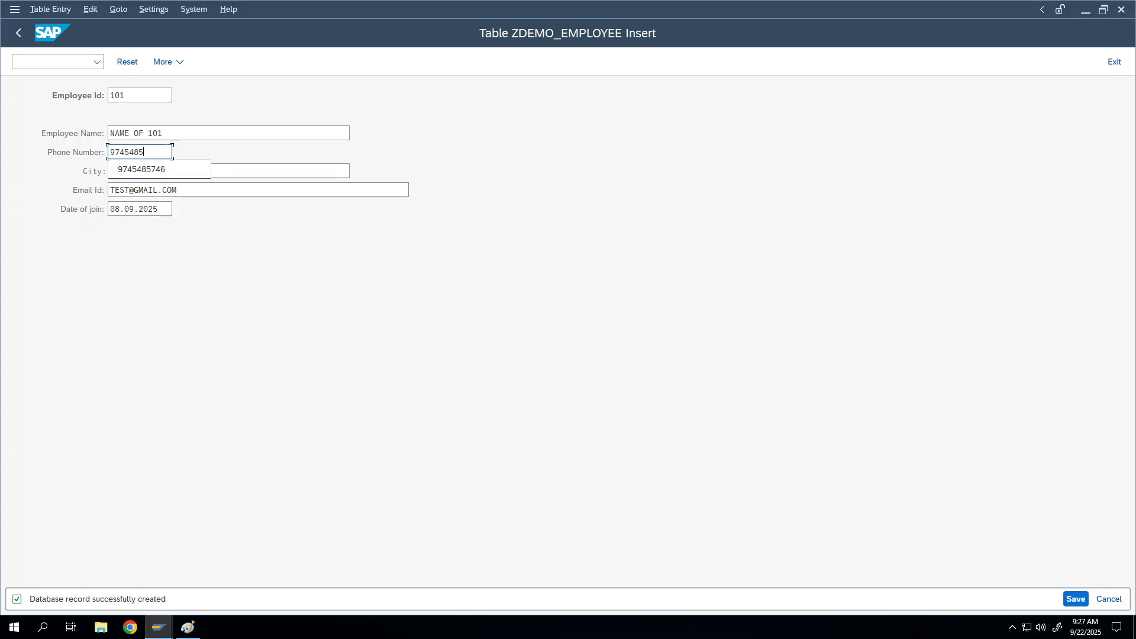
type("56")
left_click(347, 170)
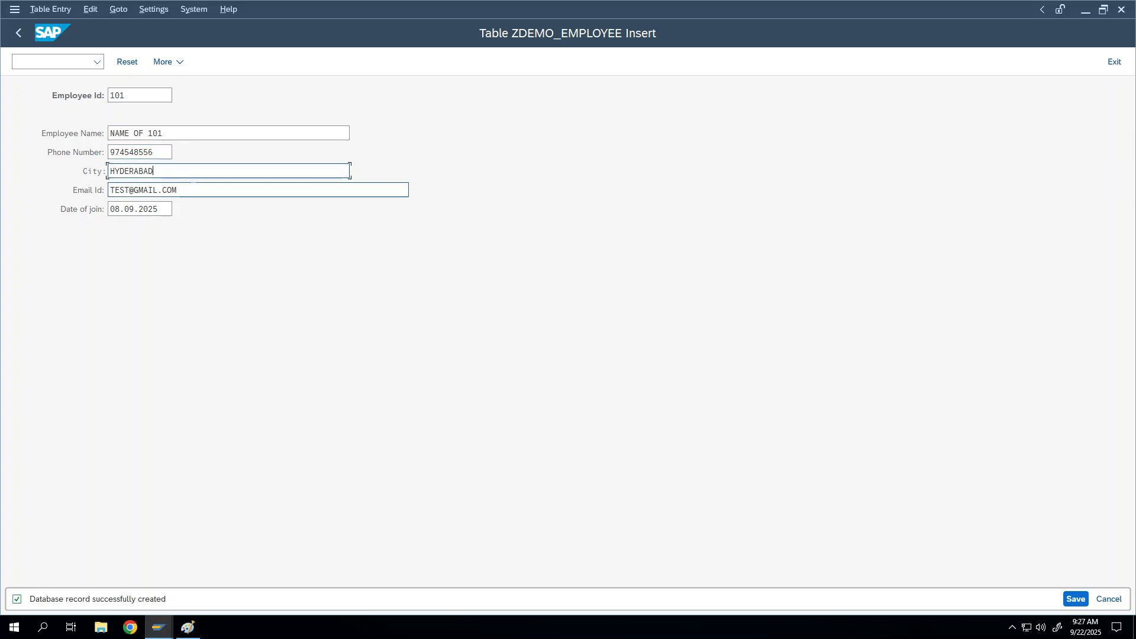
left_click(132, 191)
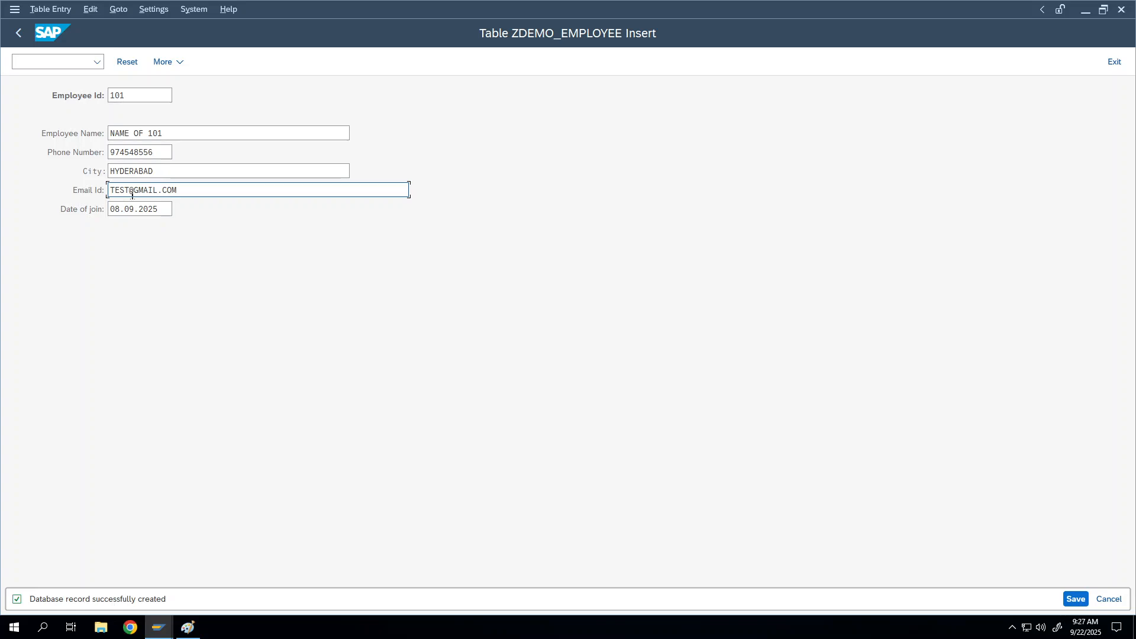
type("123")
left_click(1077, 599)
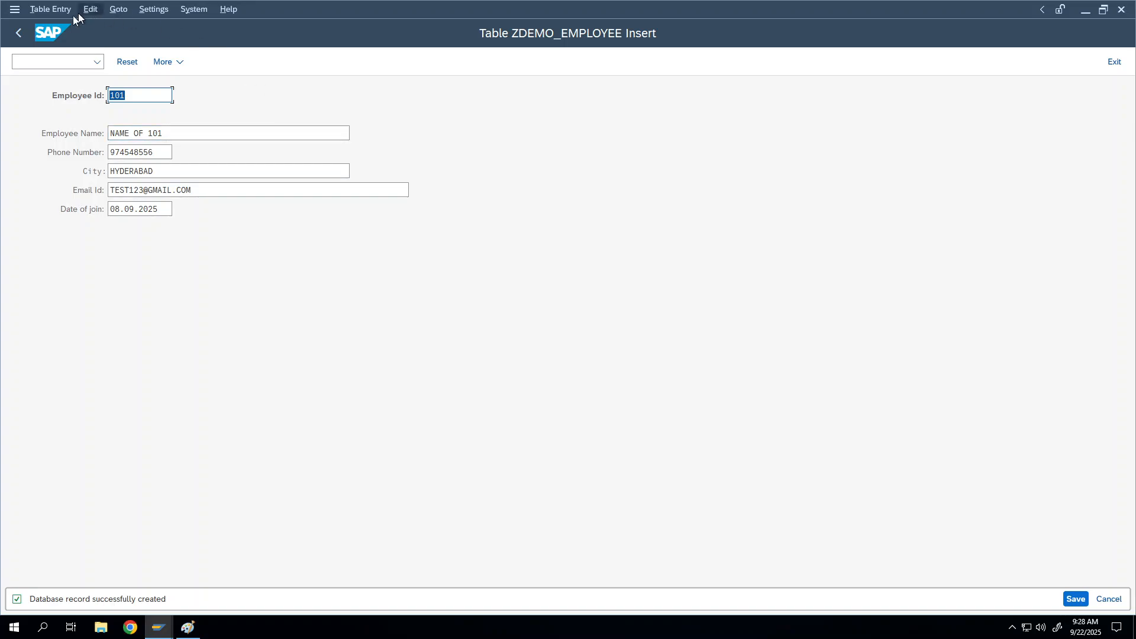
Open ZDEMO_EMPLOYEE's contents in the Data Browser and execute the listing
left_click(18, 33)
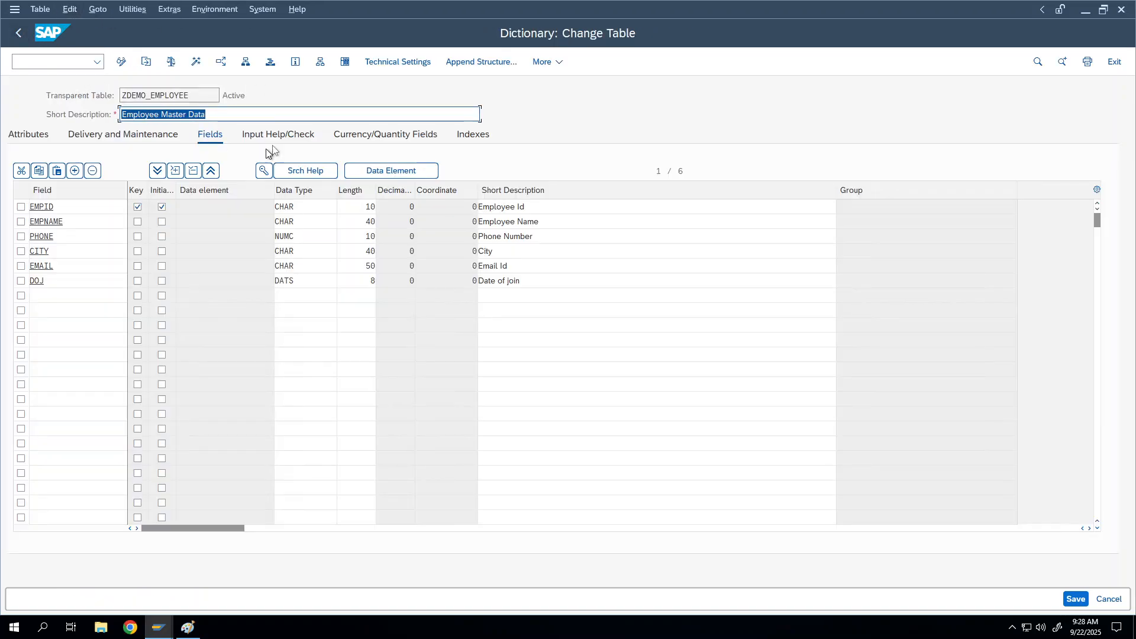
left_click(346, 65)
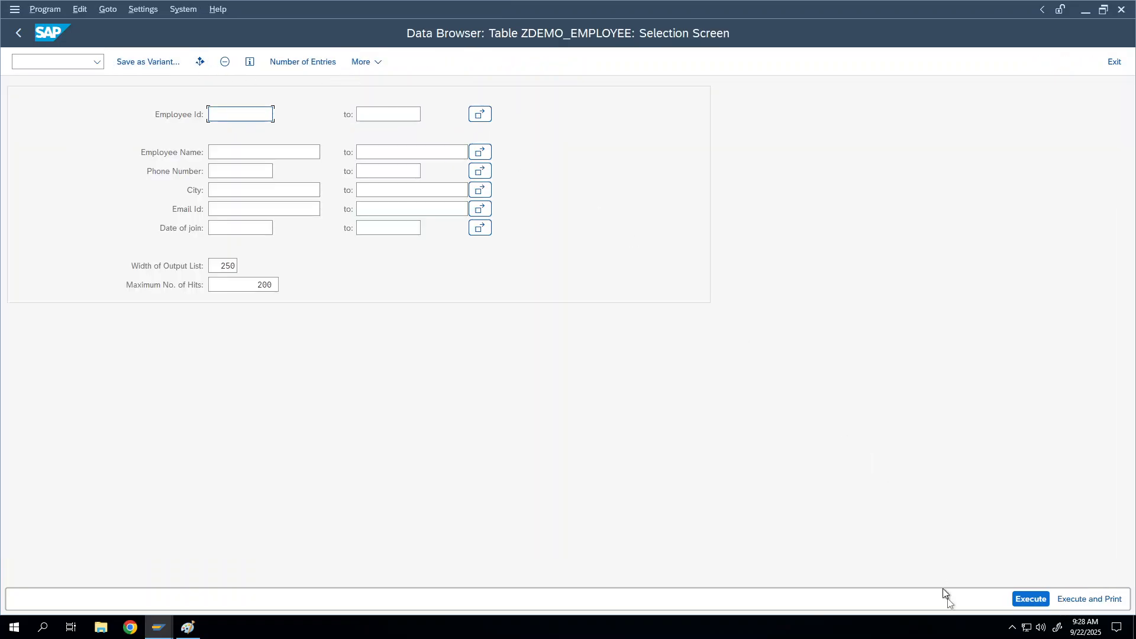
left_click(1028, 602)
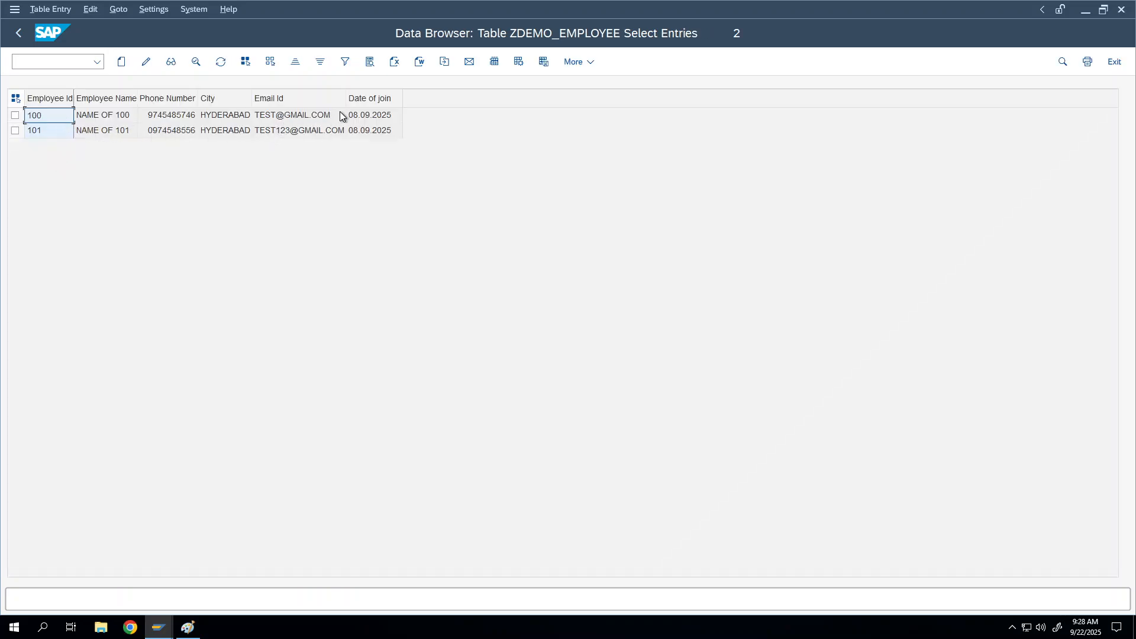
Inspect the city and join date (08.09.2025) values of records 100 and 101
left_click(307, 114)
left_click(221, 135)
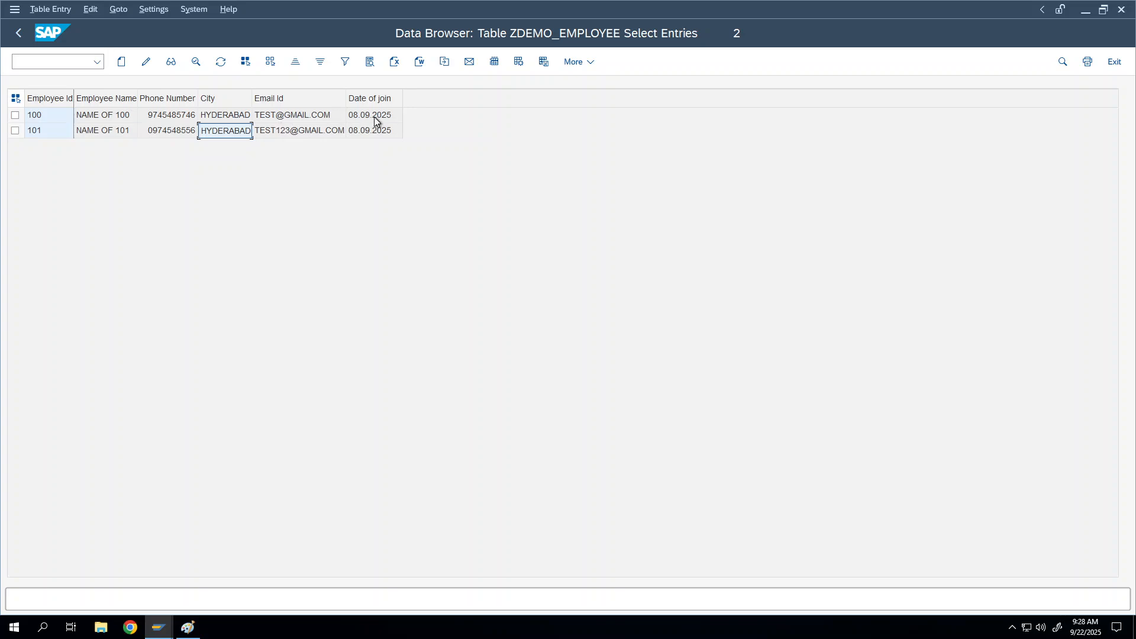
left_click(391, 121)
left_click(44, 66)
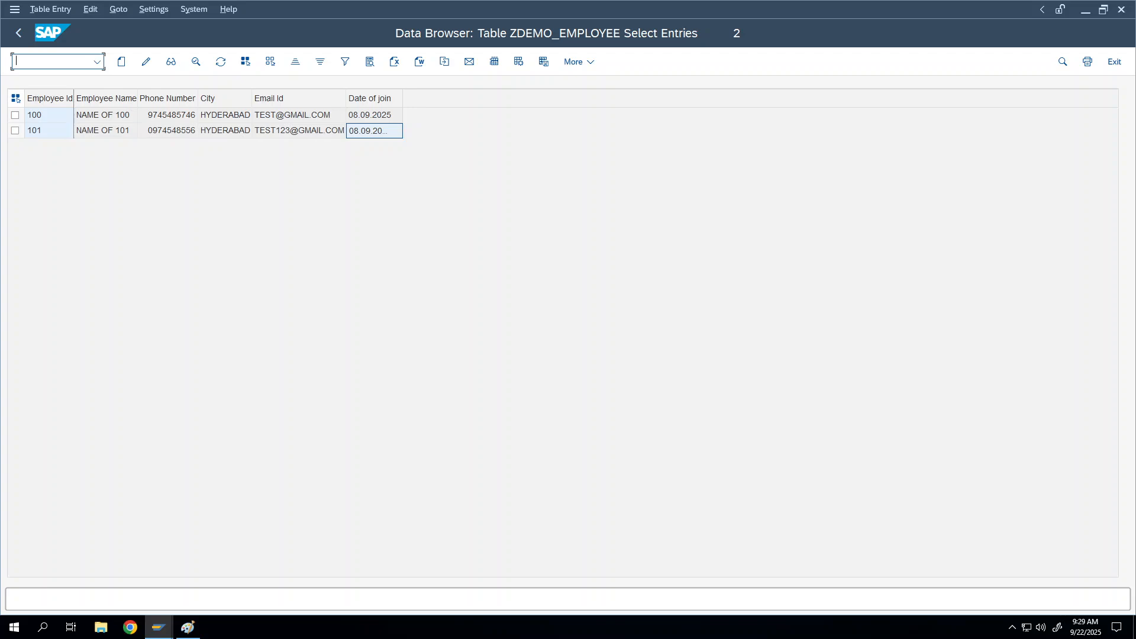
In SU01, show the user's defaults: date DD.MM.YYYY, decimals 1,234,567.89, language EN
type("o")
type("se11")
key("Return")
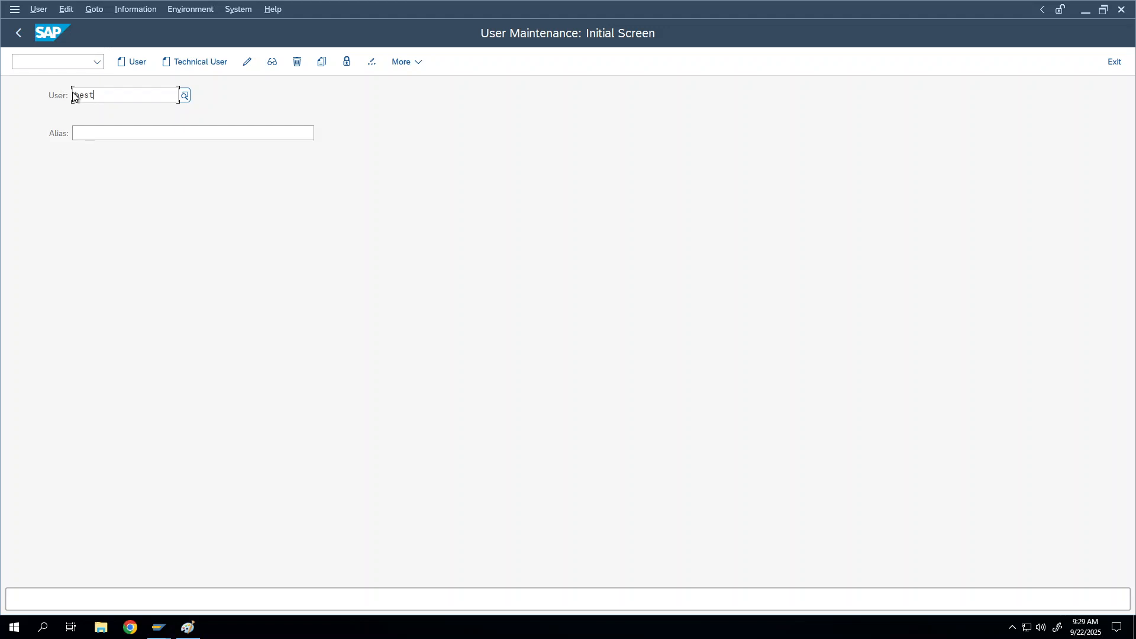
left_click(271, 61)
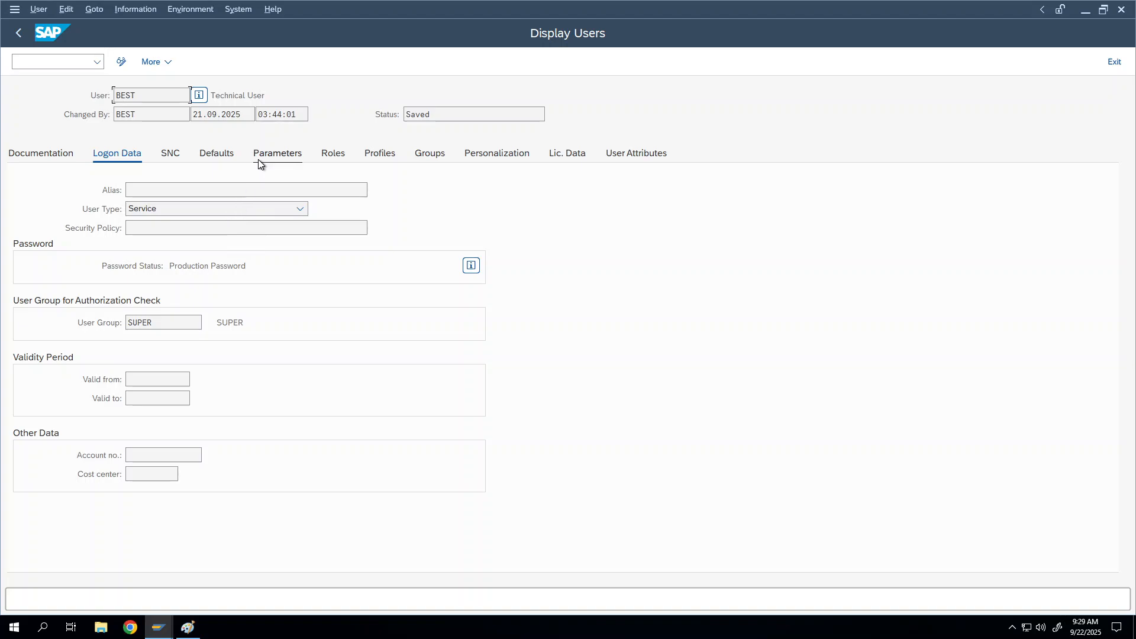
left_click(204, 155)
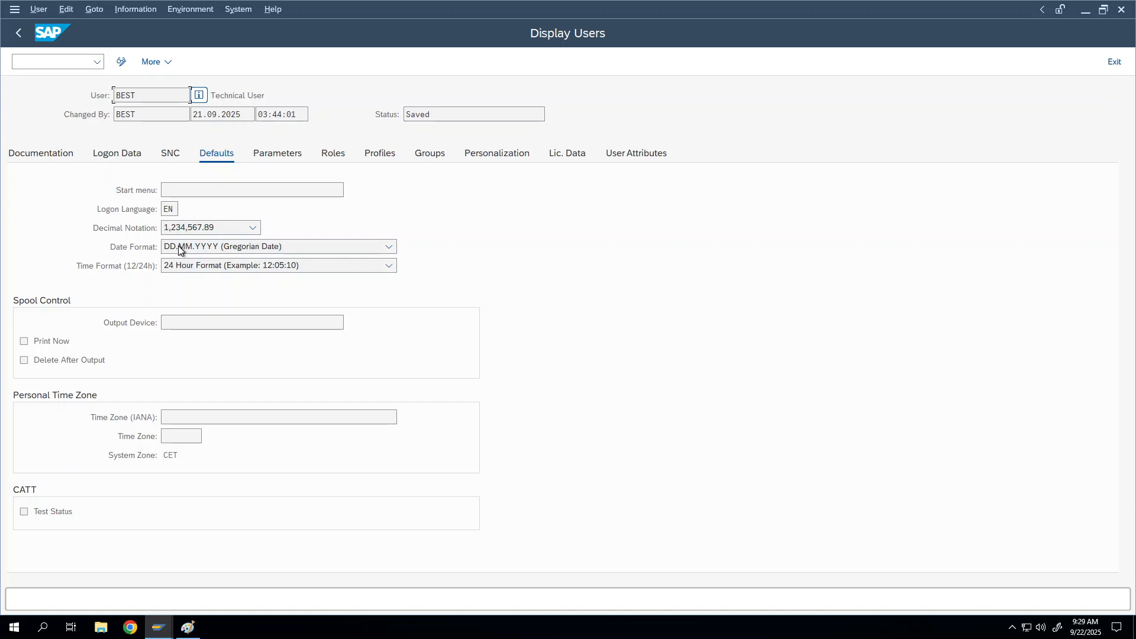
double_click(148, 96)
left_click(388, 246)
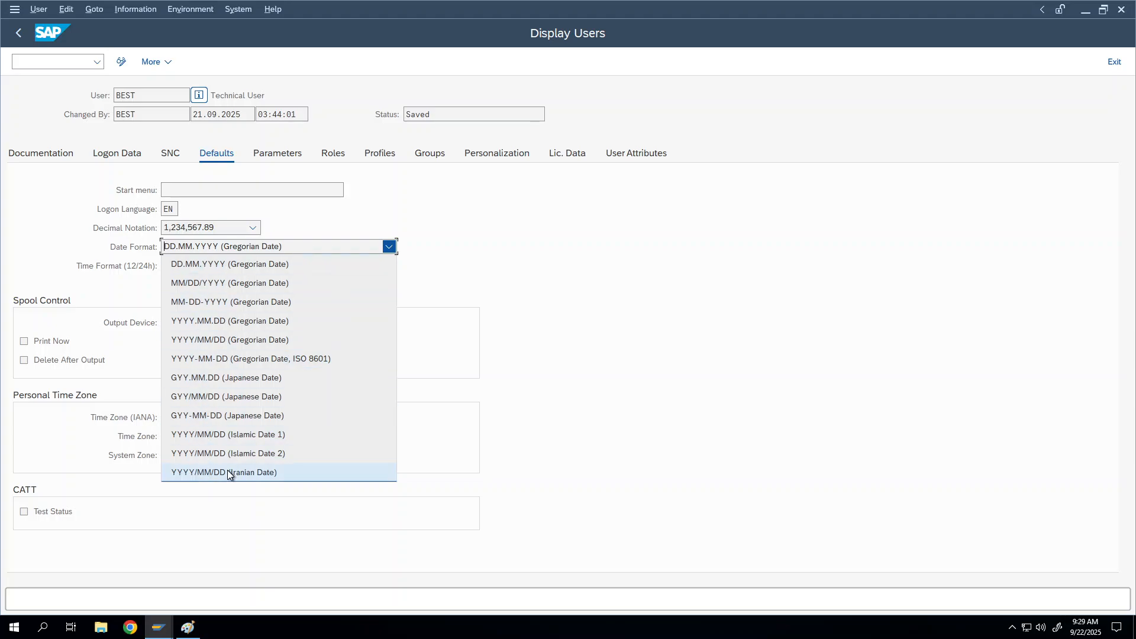
left_click(355, 207)
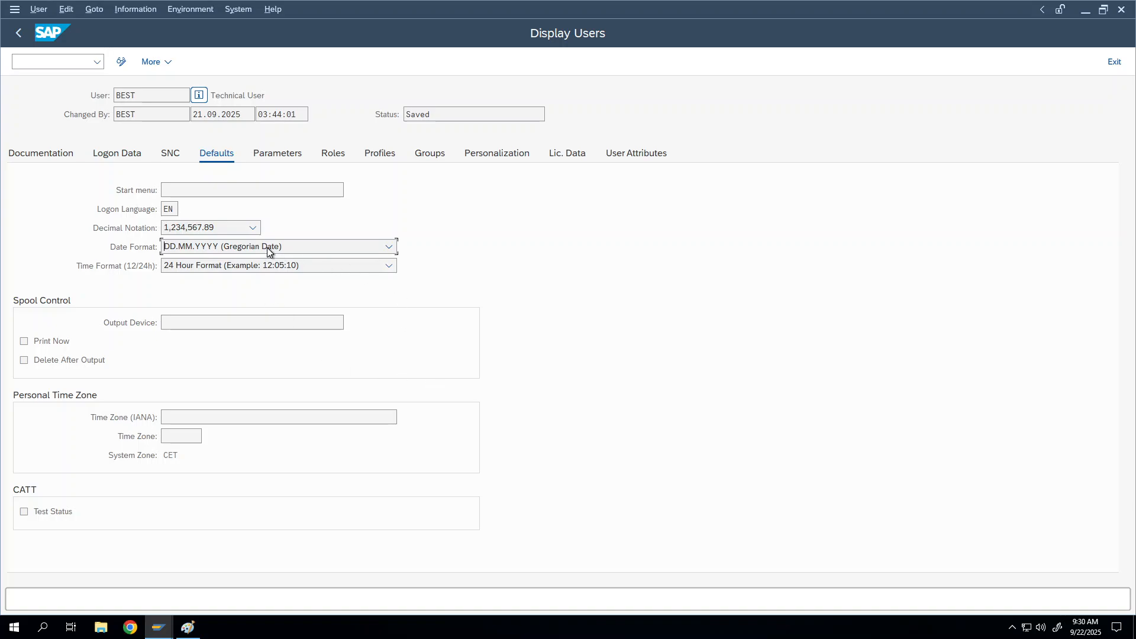
left_click(176, 233)
left_click(177, 233)
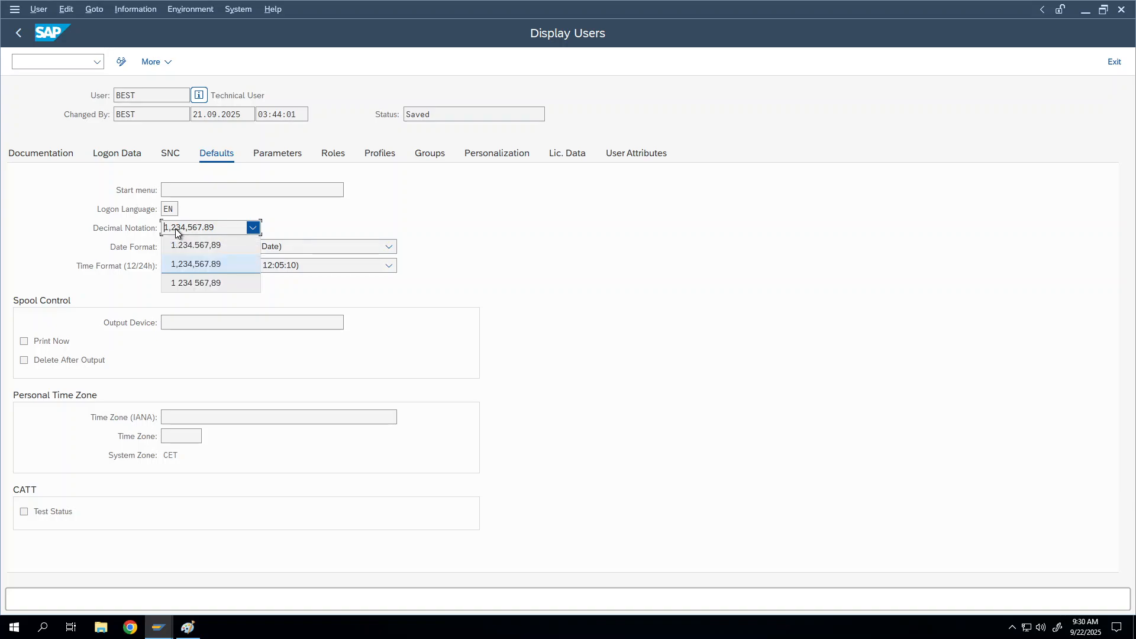
left_click(403, 195)
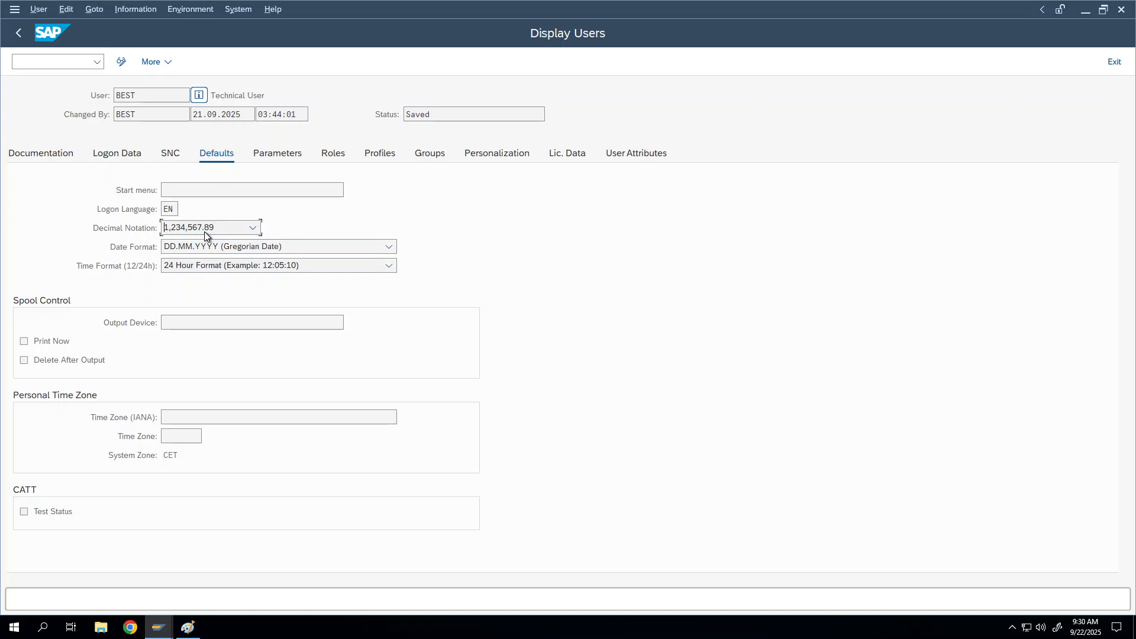
left_click(203, 266)
left_click(211, 280)
Bring forward the Data Browser window listing ZDEMO_FIRST's 2 entries
left_click(165, 633)
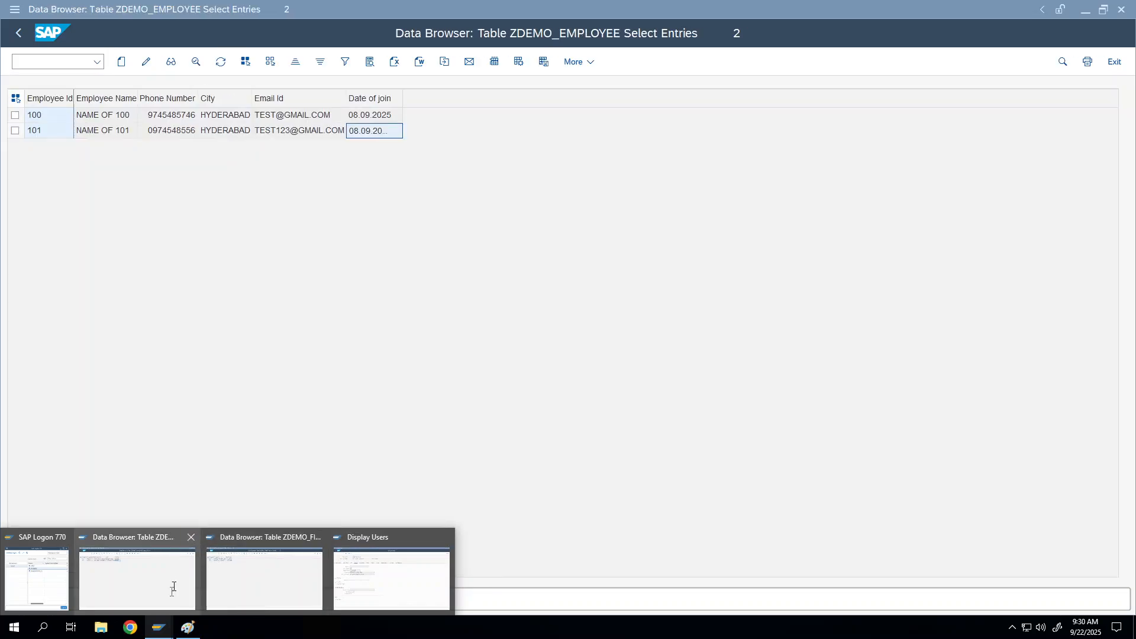
left_click(172, 587)
left_click(161, 633)
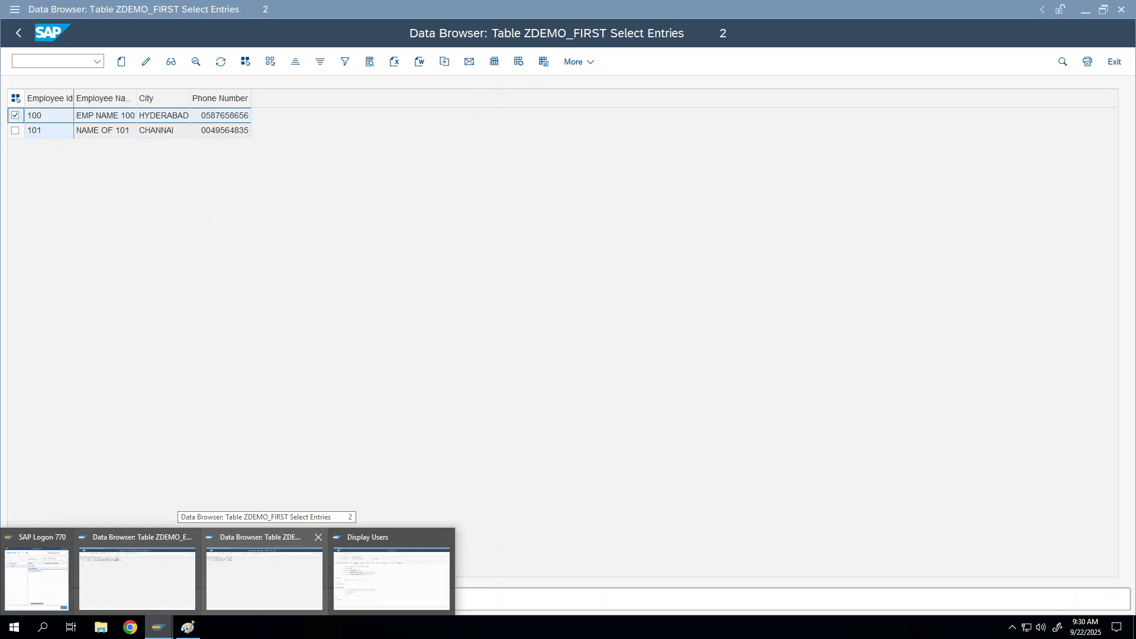
left_click(279, 550)
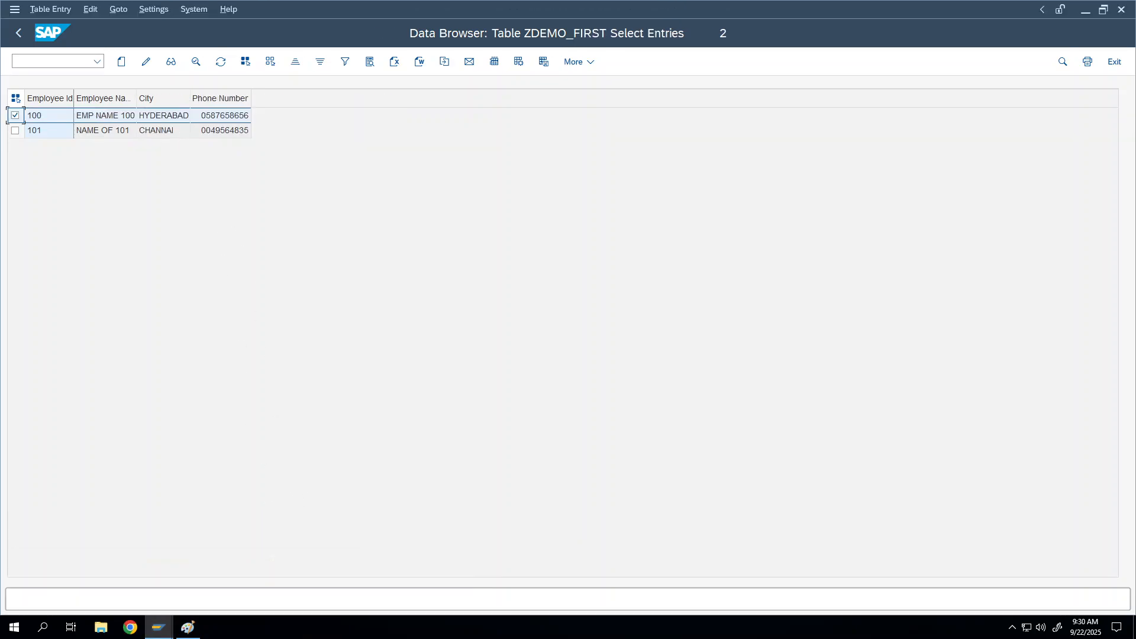
left_click(169, 629)
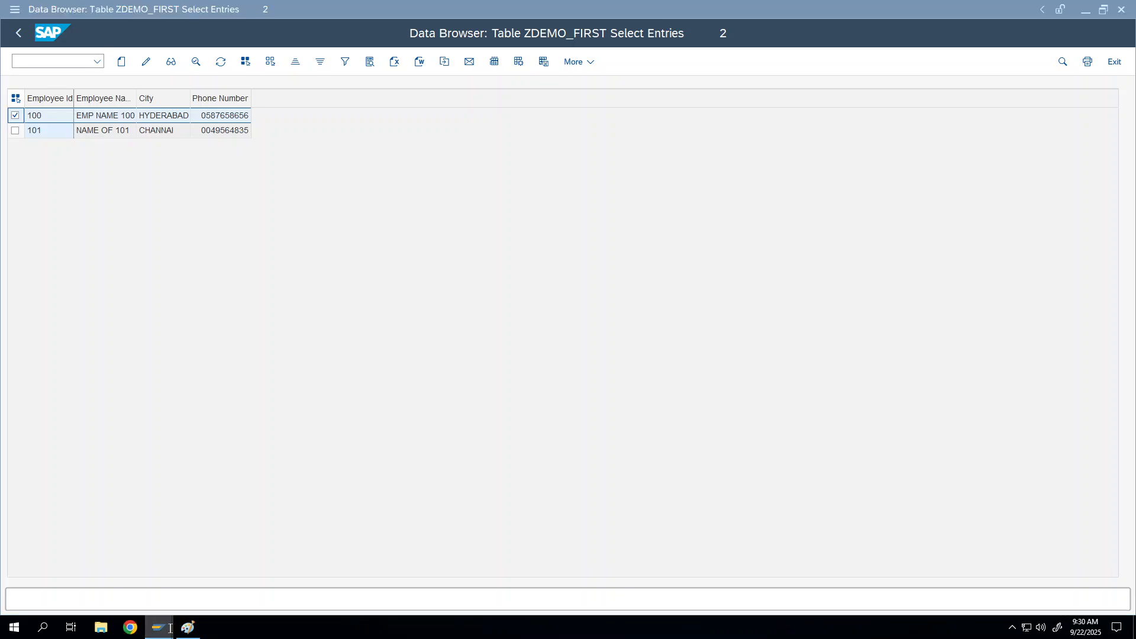
Switch to the ZDEMO_EMPLOYEE entries window and take the remote session out of full screen
left_click(138, 569)
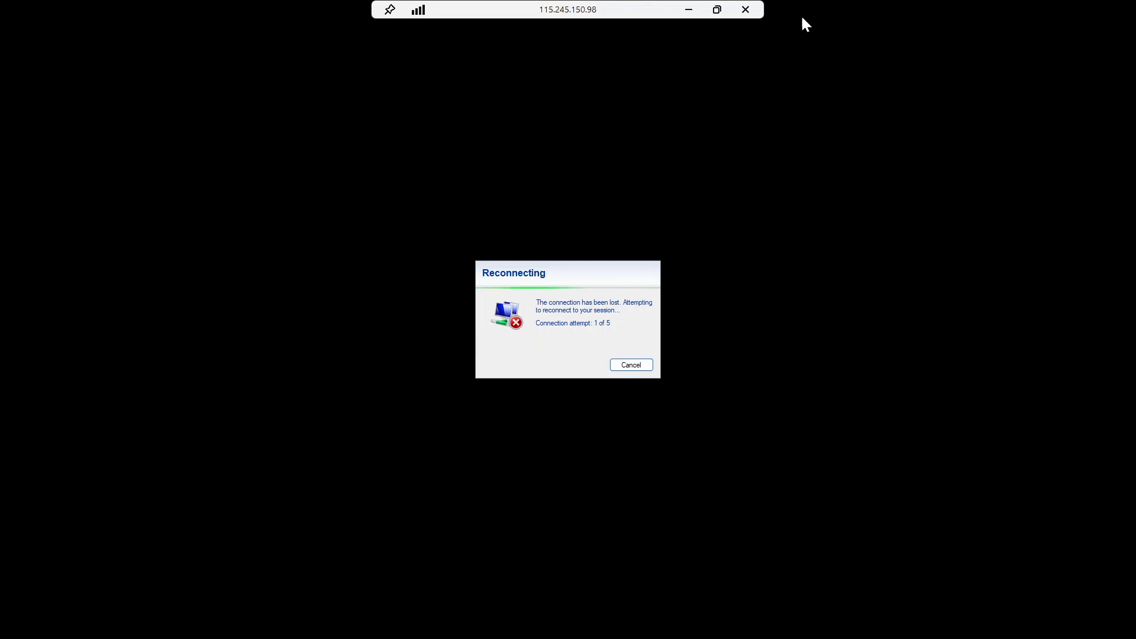
left_click(717, 9)
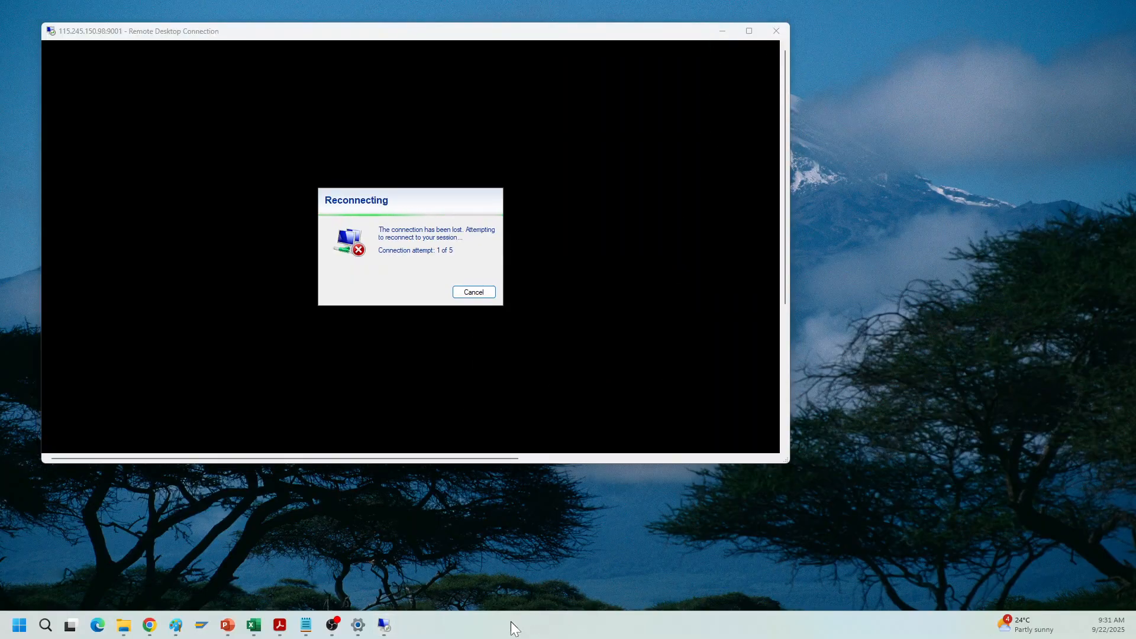